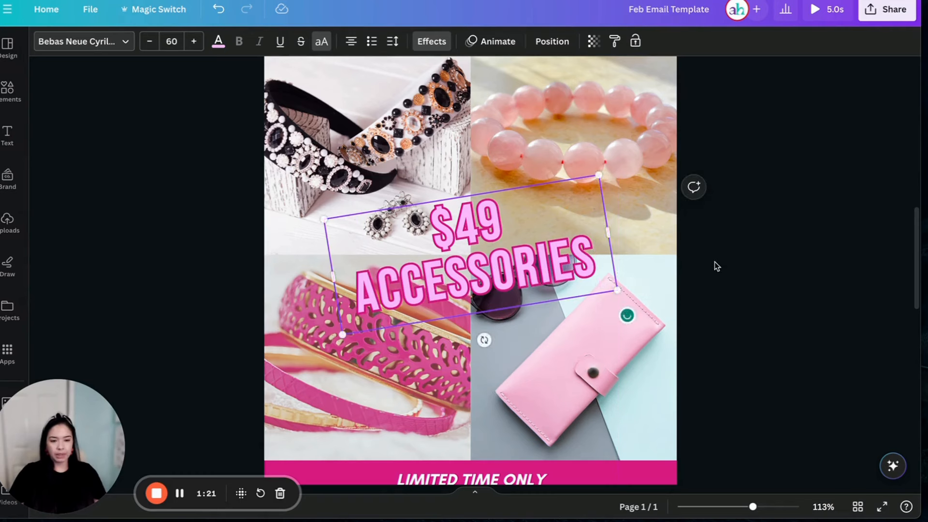
Shift the pink bracelet photo to the right within its crop frame in the four-photo accessories grid.
left_click(715, 262)
scroll(676, 277, "down", 4)
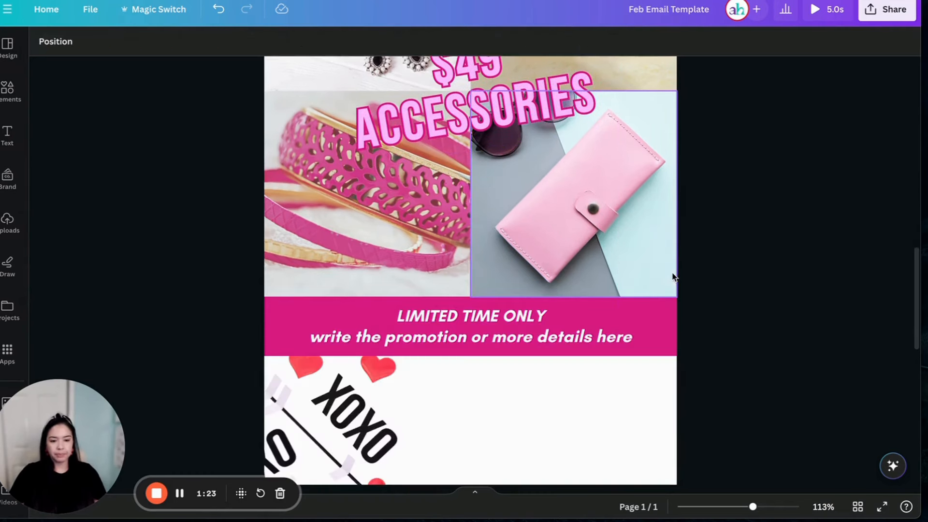
scroll(672, 277, "down", 1)
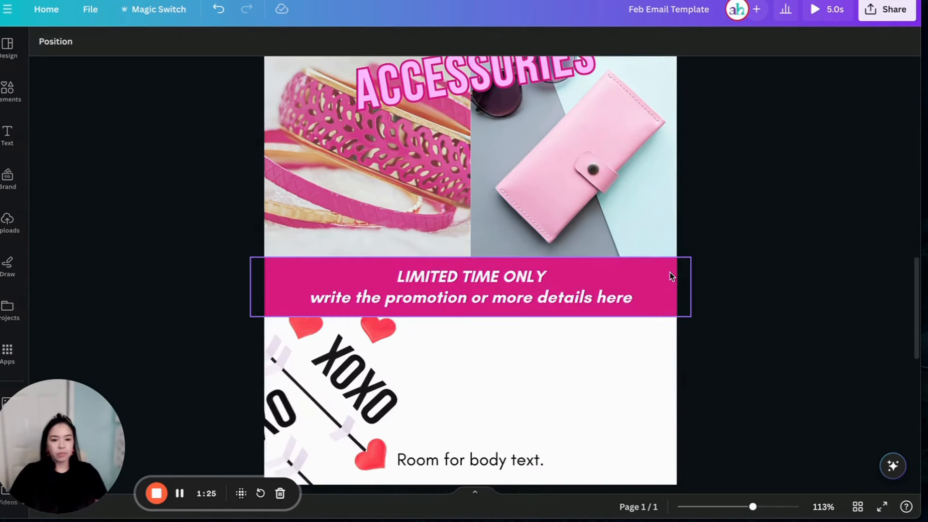
scroll(670, 273, "down", 1)
scroll(669, 271, "up", 4)
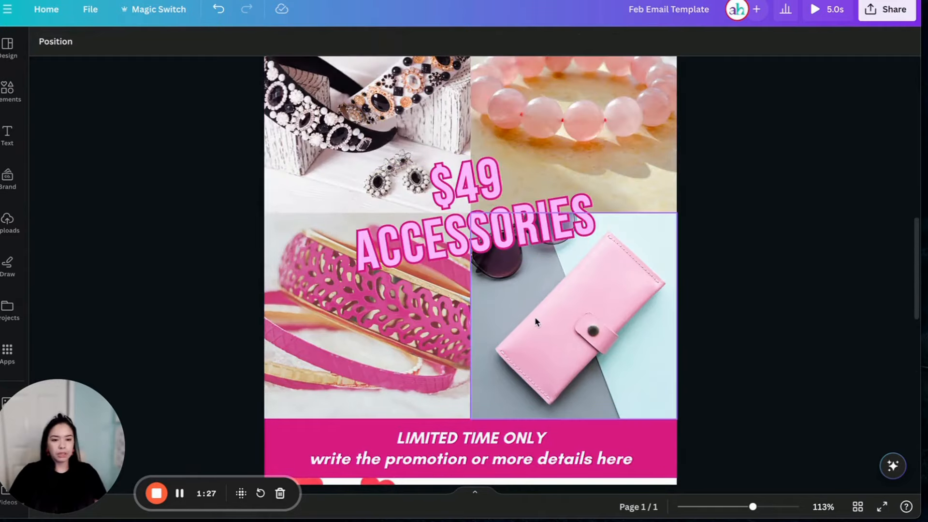
left_click(394, 328)
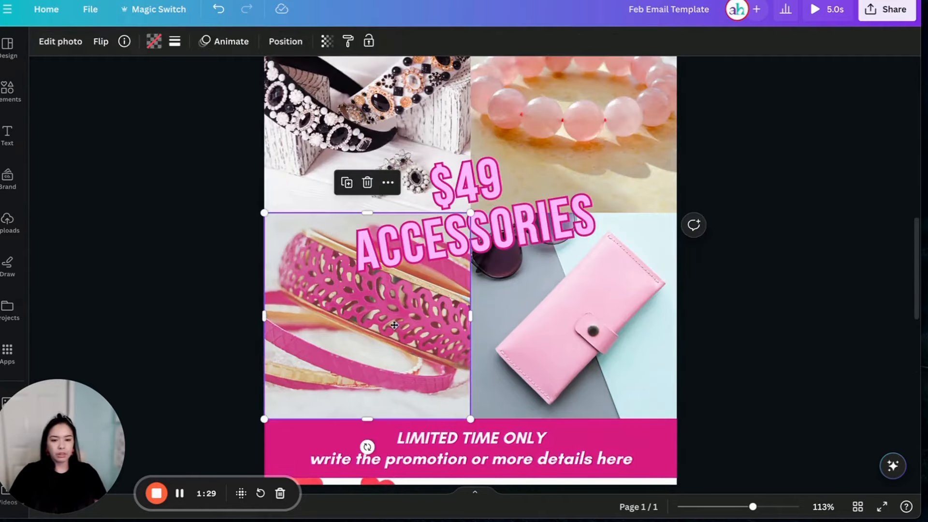
double_click(394, 328)
left_click_drag(396, 327, 426, 337)
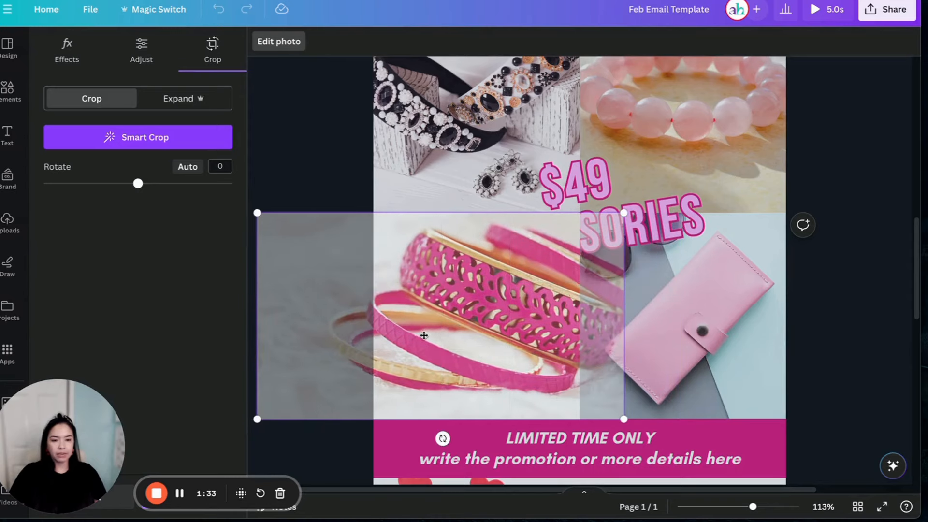
left_click(316, 170)
left_click(790, 283)
Examine the email template's sections below the photo grid, from the promotion banner and body text area to the "WANT MORE?" heading.
scroll(790, 286, "down", 4)
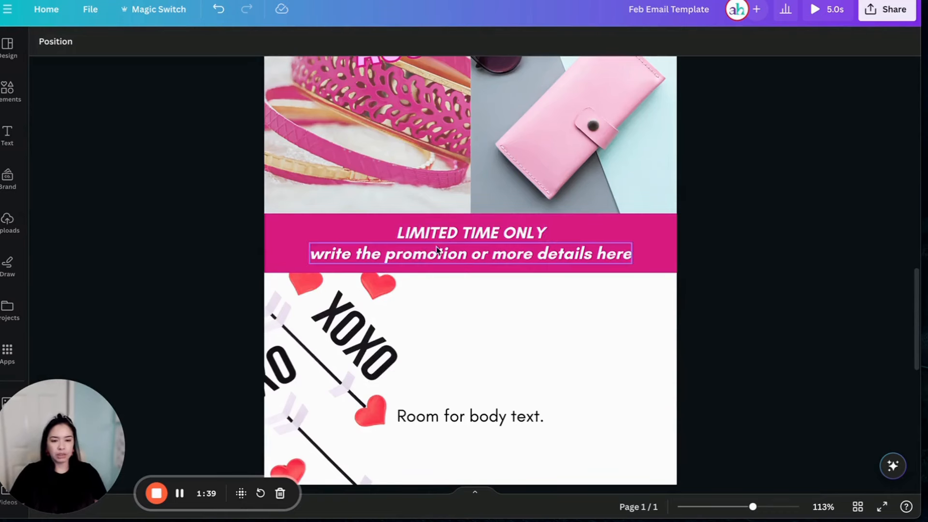
scroll(628, 297, "down", 6)
scroll(633, 298, "up", 2)
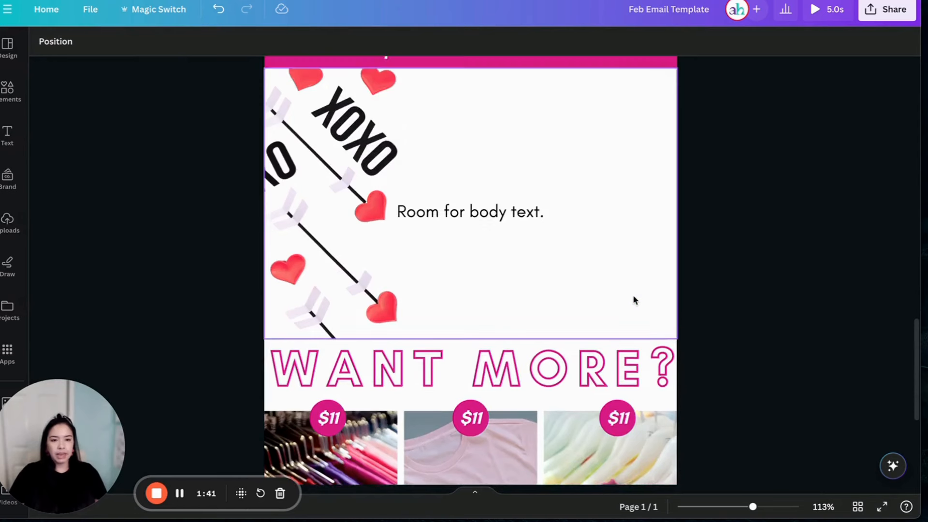
left_click(452, 219)
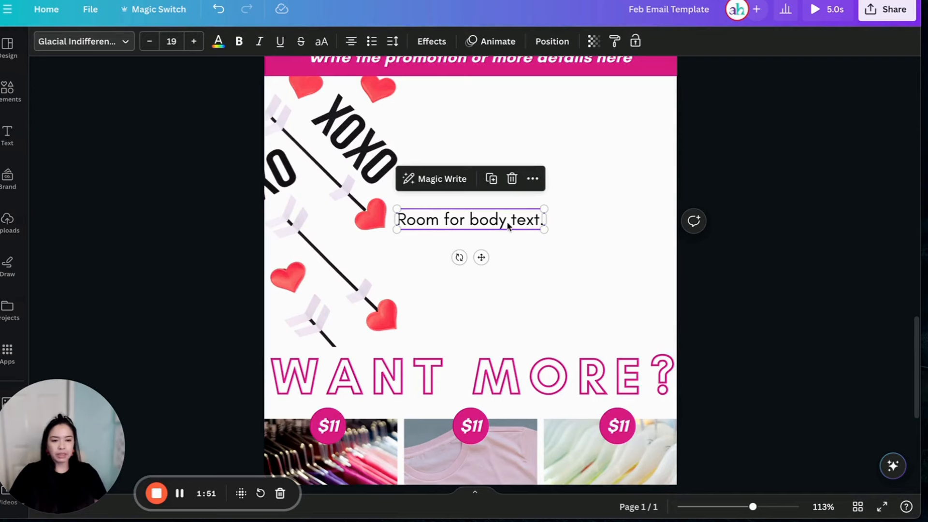
scroll(571, 266, "up", 8)
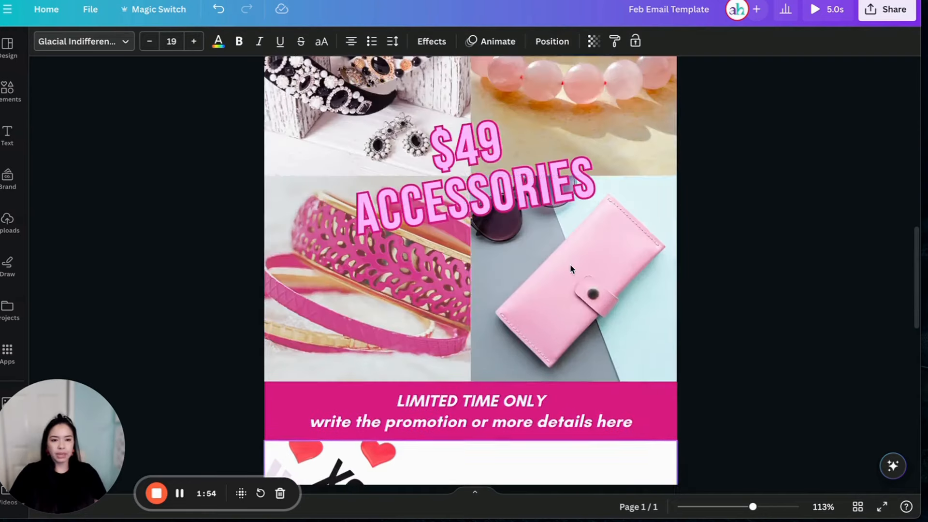
scroll(571, 266, "down", 6)
left_click(623, 298)
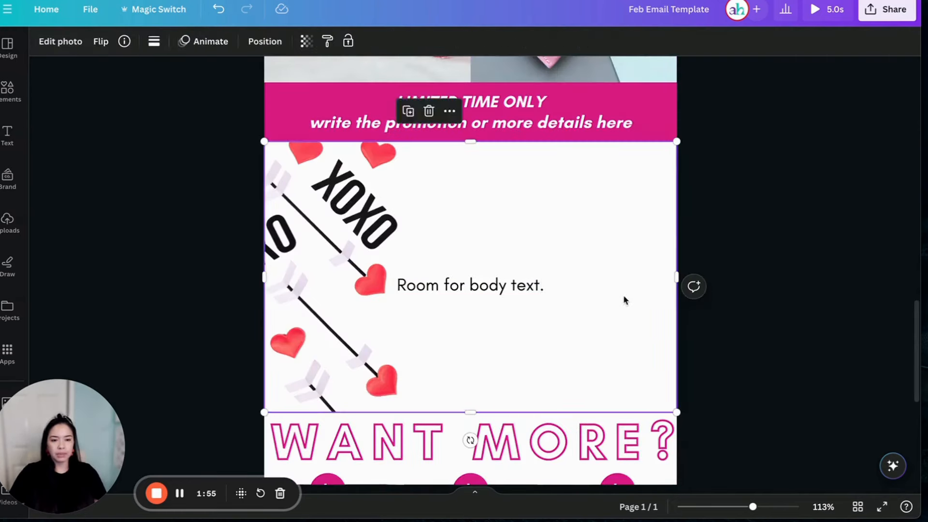
scroll(573, 252, "down", 4)
left_click(572, 244)
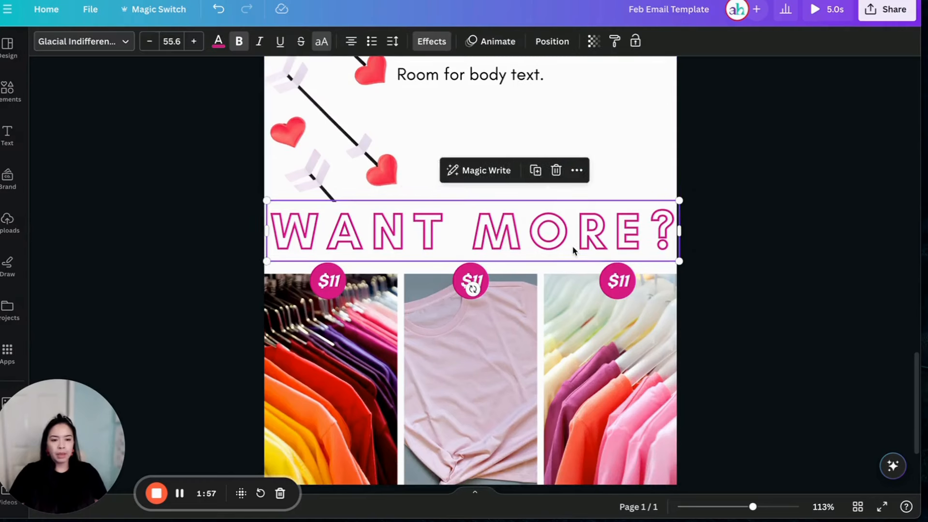
scroll(573, 243, "down", 2)
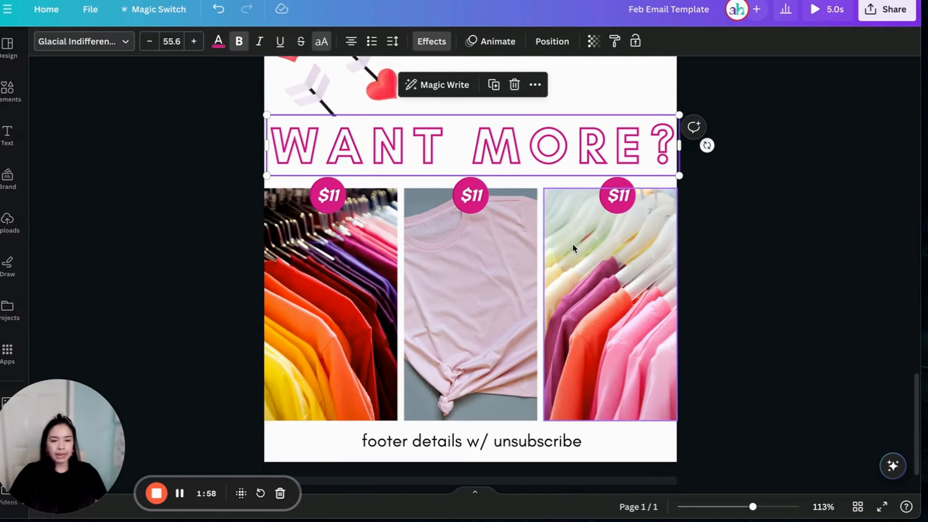
Examine the three $11 price badges, the clothing photos beneath them and the footer text.
left_click(317, 204)
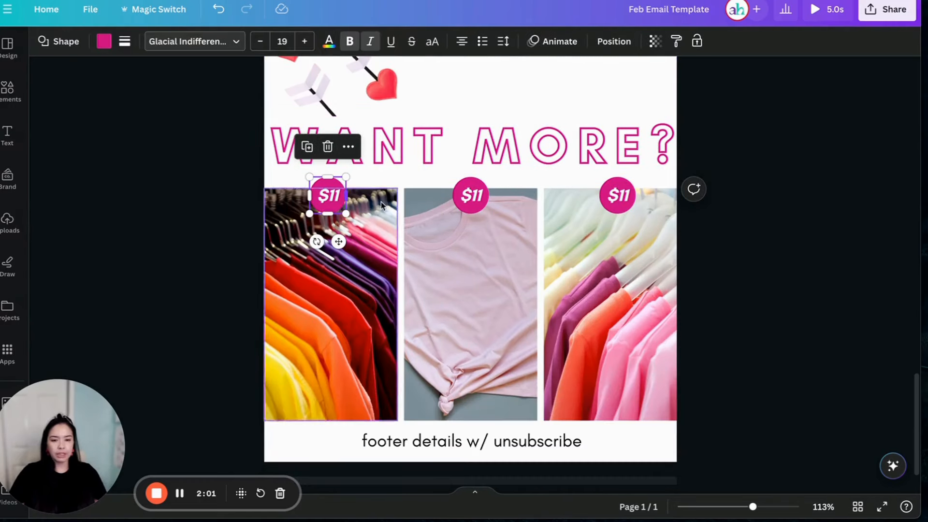
left_click(473, 207)
left_click(617, 203)
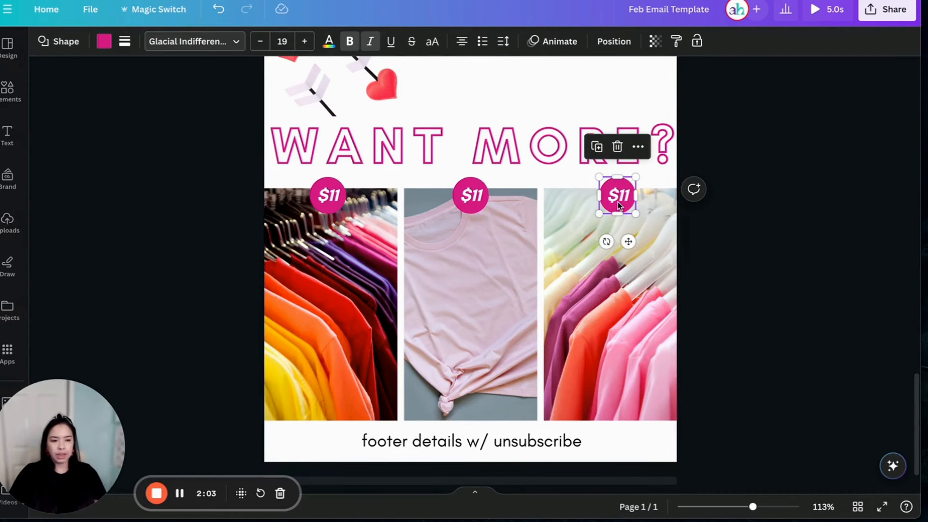
left_click(390, 289)
left_click(459, 298)
left_click(622, 313)
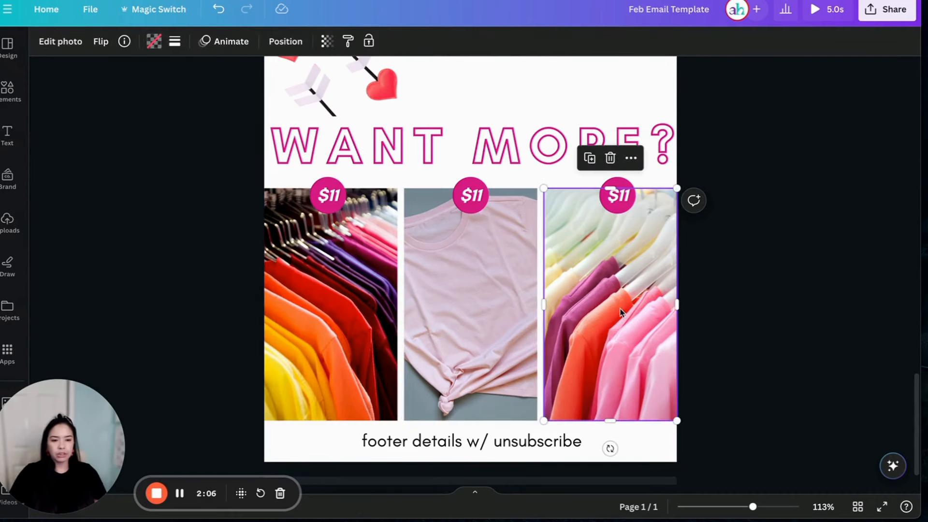
left_click(756, 324)
scroll(752, 324, "down", 1)
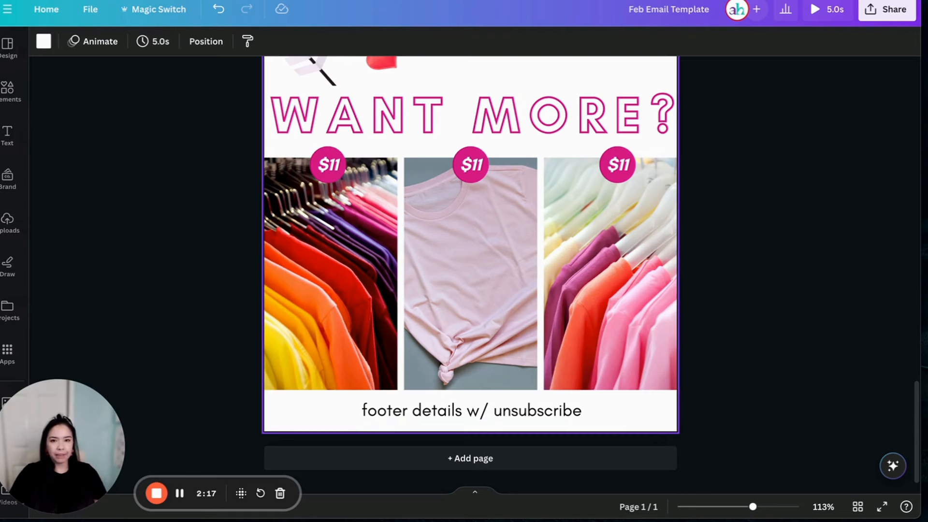
Switch to the Feb Email Gif design and inspect both halves of the grouped top "wow deal of the month!!!" line.
left_click(402, 0)
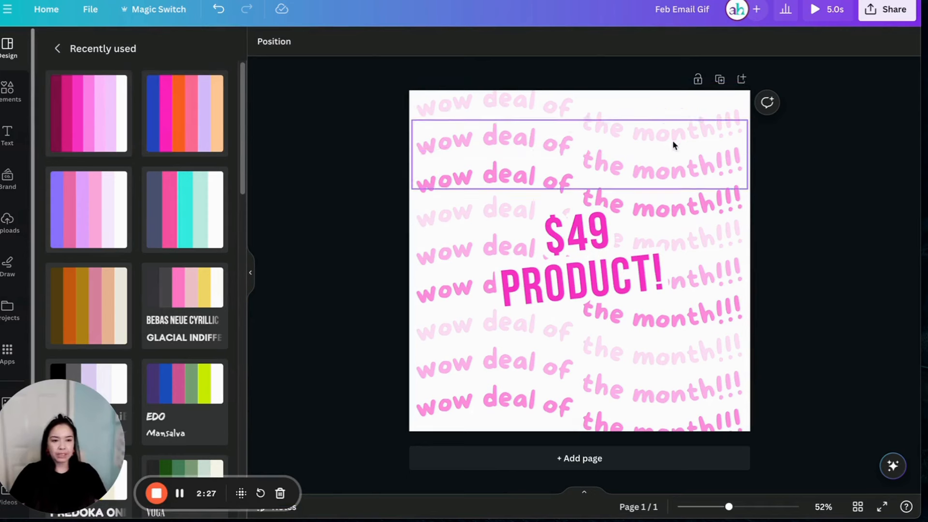
left_click(579, 108)
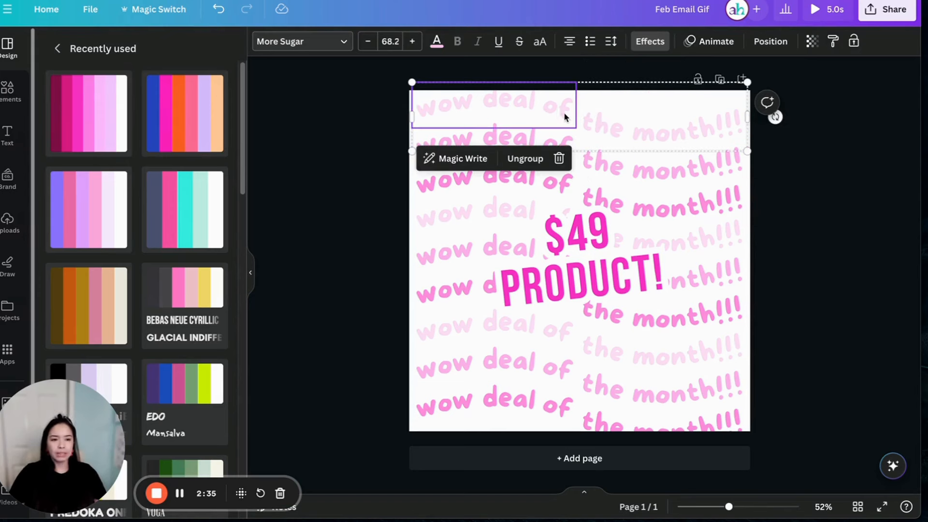
left_click(620, 133)
left_click(646, 109)
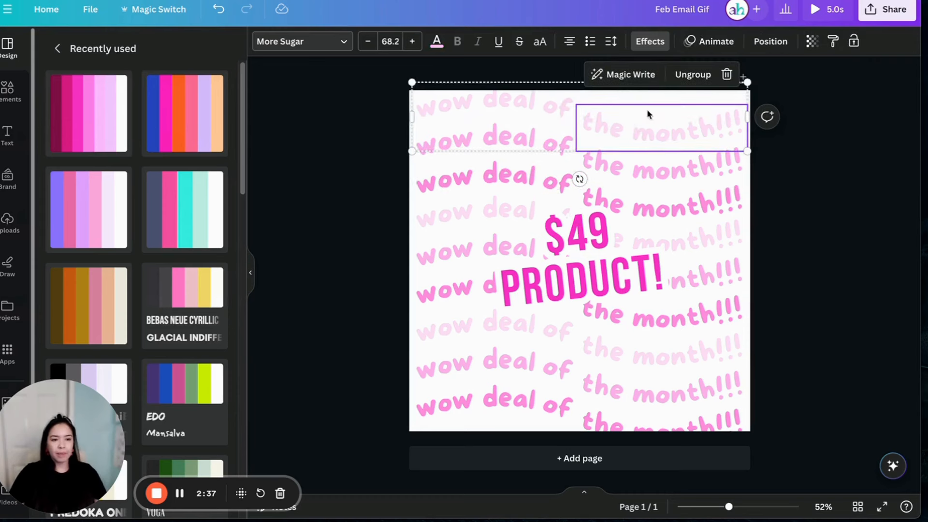
Replace "wow deal of" in the top wavy text line with "something".
double_click(490, 103)
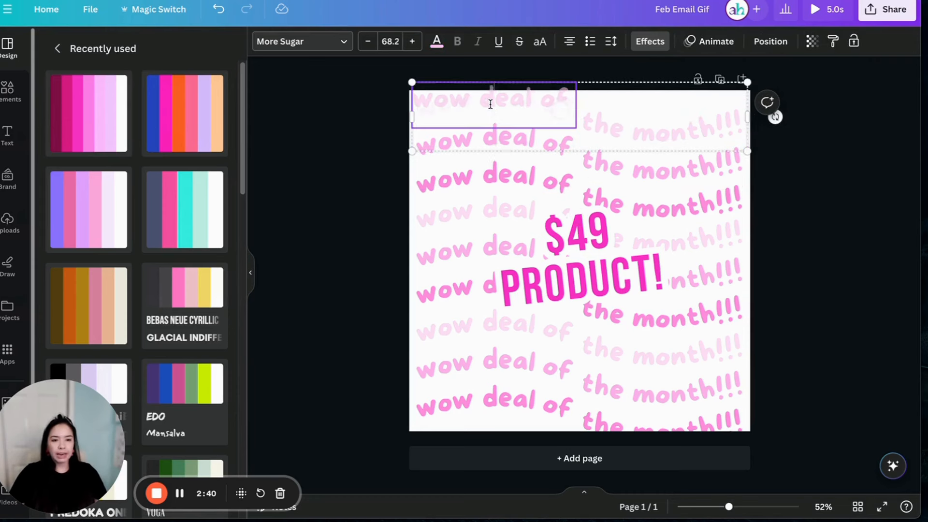
double_click(450, 100)
left_click_drag(450, 100, 569, 103)
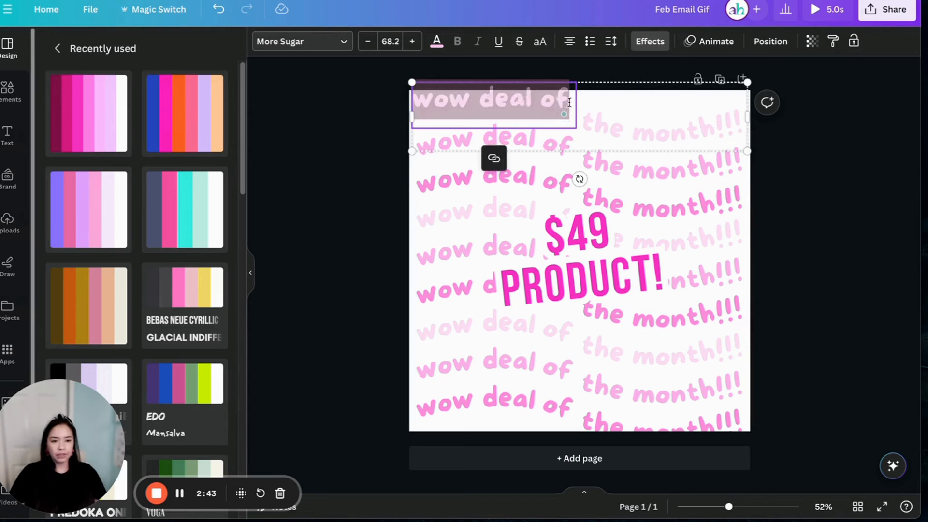
type("something")
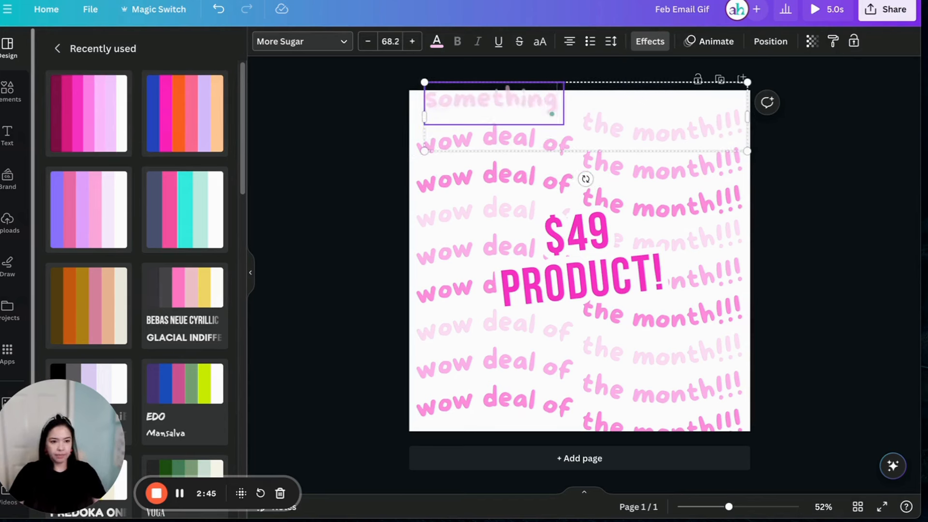
Replace "the month!!!" in the top wavy text line with "something" and deselect the text.
left_click(631, 128)
left_click(643, 119)
left_click(643, 117)
triple_click(643, 118)
type("something")
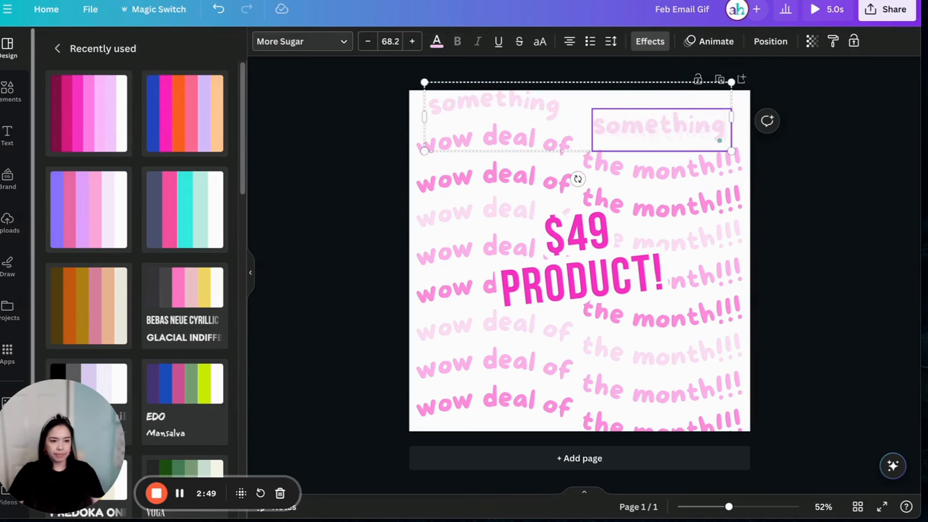
left_click(779, 153)
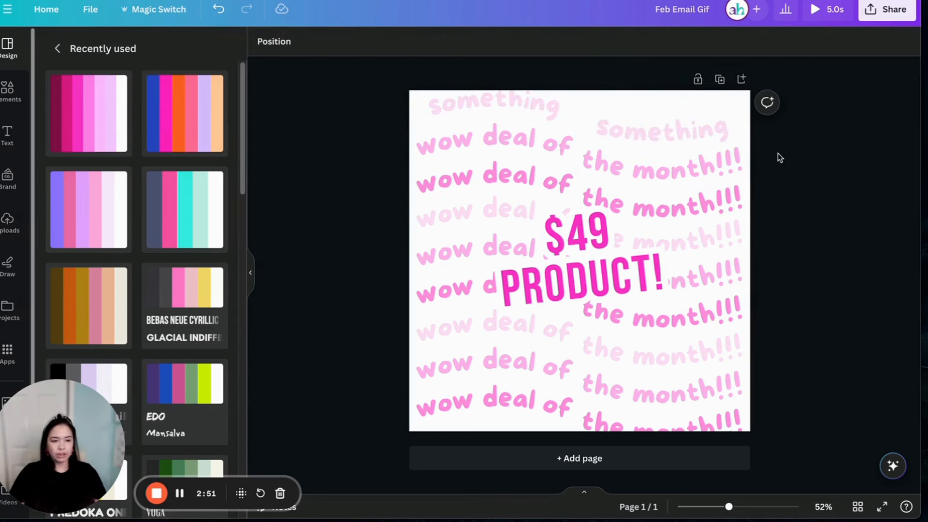
Undo both text replacements in the top wavy line.
key("ctrl+z")
key("ctrl+z")
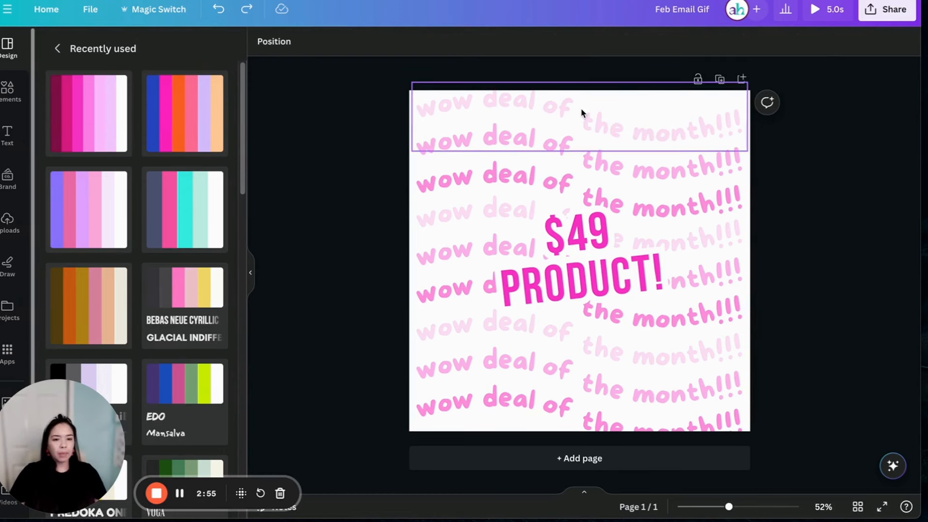
Select all the wavy background text lines together and slightly raise their transparency value.
left_click(471, 125)
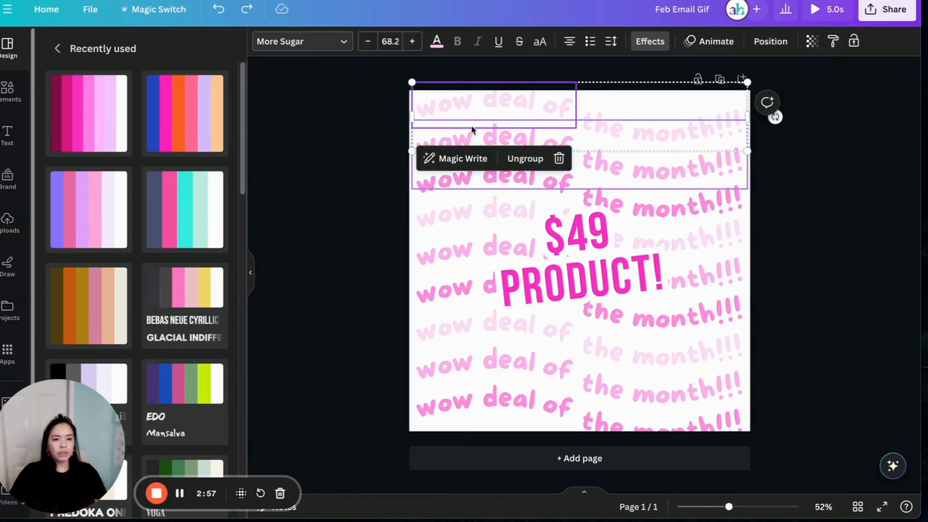
left_click_drag(359, 80, 464, 423)
left_click(397, 41)
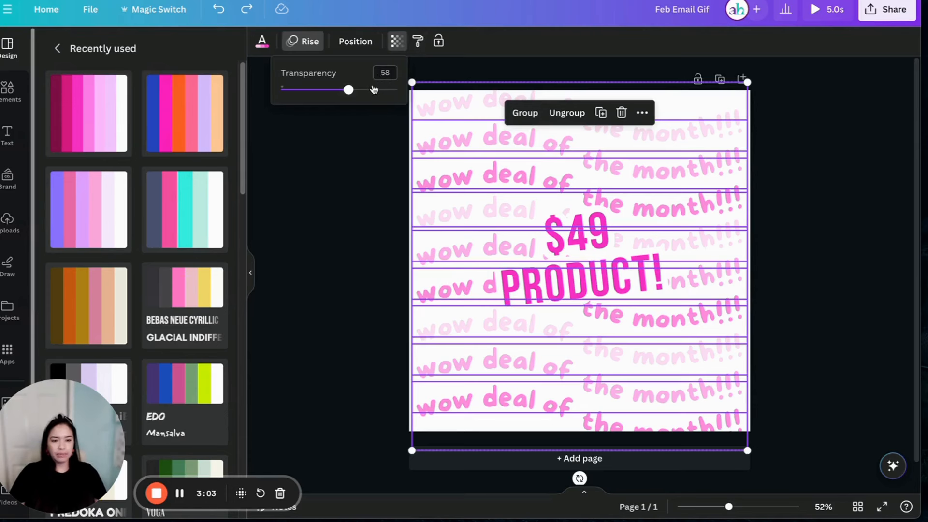
mouse_move(348, 90)
left_mouse_down()
mouse_move(417, 94)
mouse_move(353, 97)
left_mouse_up()
left_click(356, 144)
left_click(518, 210)
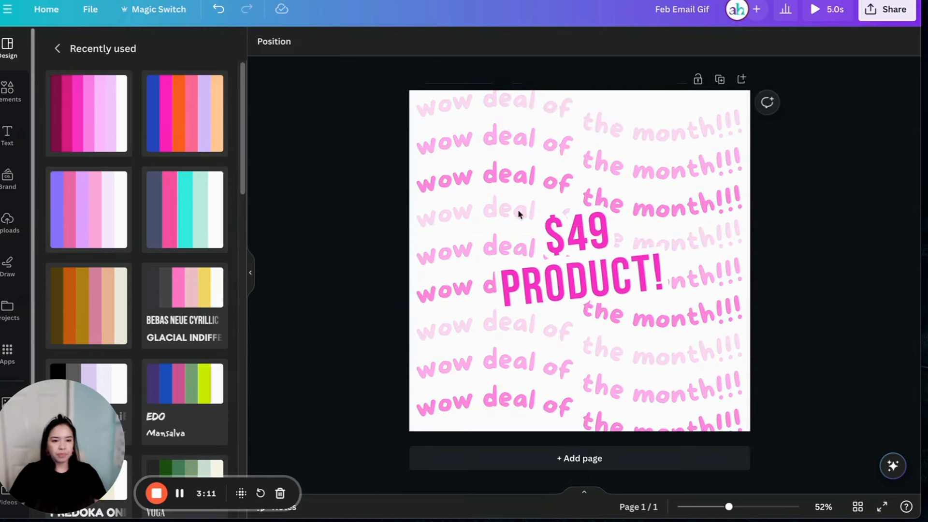
Inspect the outline effect settings of the "$49 PRODUCT!" headline, including its thickness and color.
left_click(578, 265)
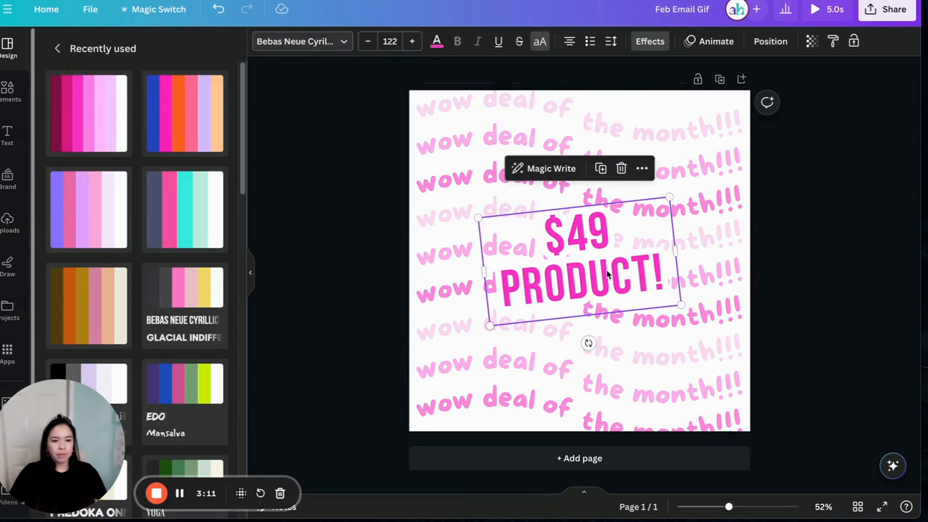
left_click(650, 41)
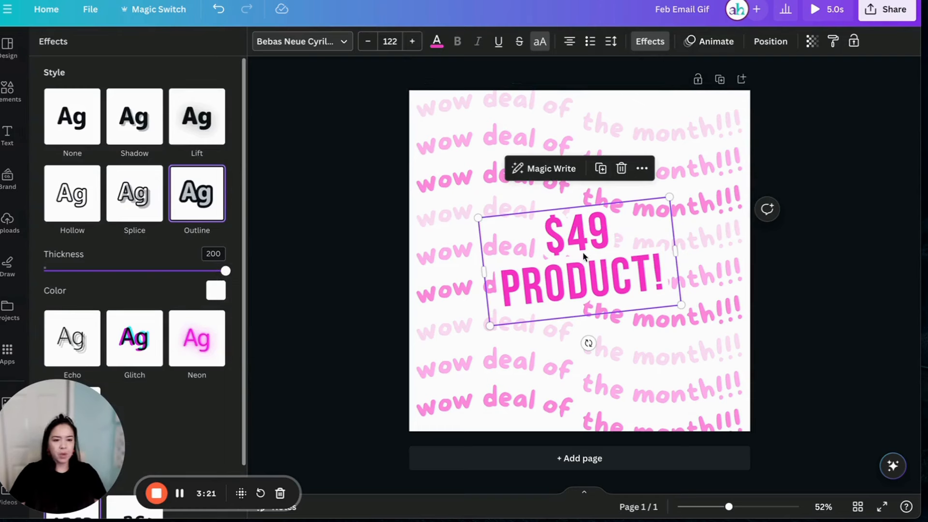
left_click(318, 164)
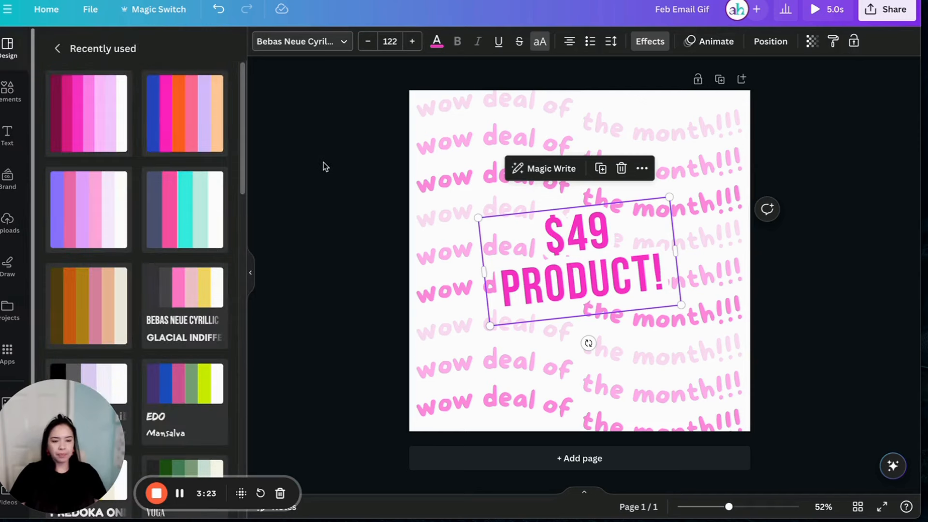
left_click(323, 163)
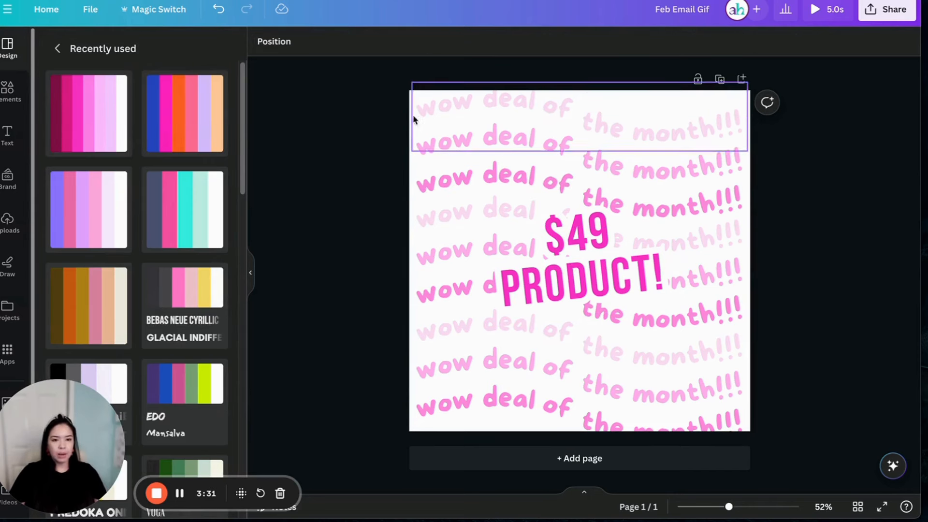
Preview the animated GIF design full screen and exit the preview.
left_click(816, 20)
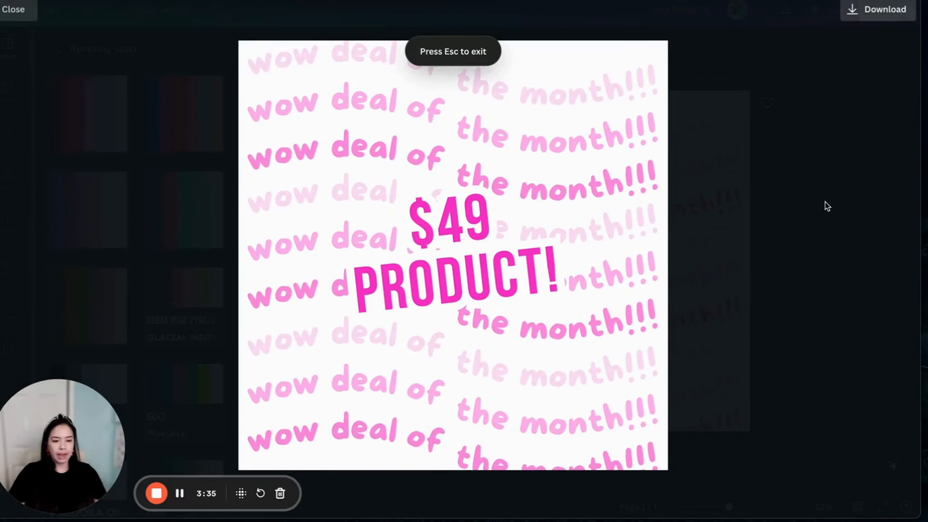
key("Escape")
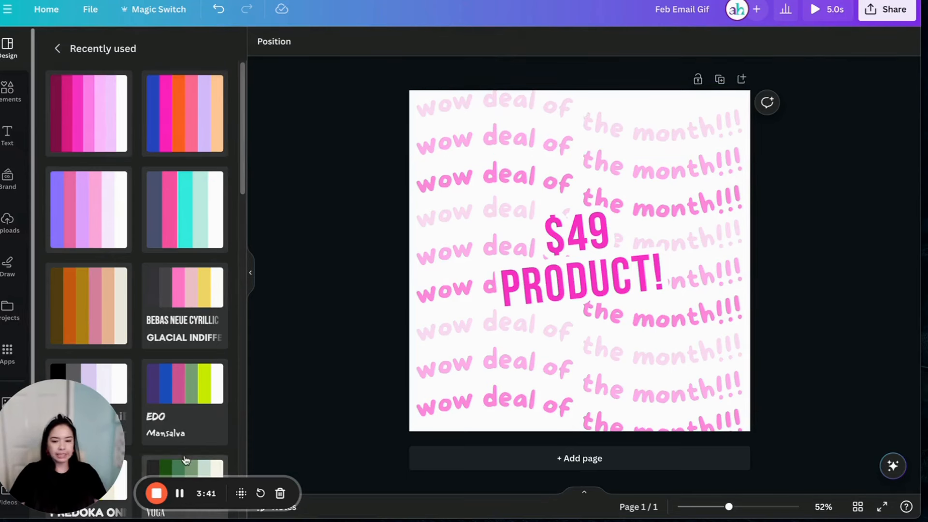
left_click(181, 498)
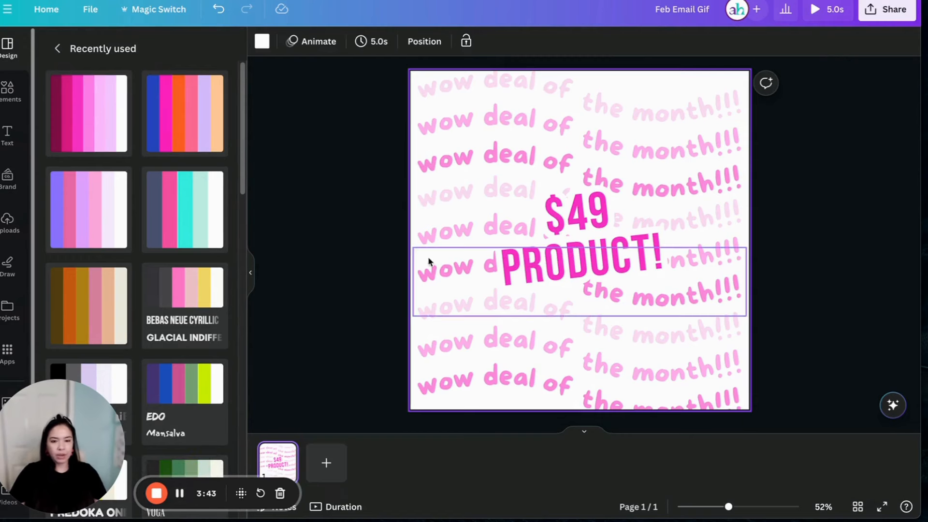
Set the GIF page's timing to 2.0 seconds, and preview the shortened animation full screen.
left_click(585, 433)
left_click(586, 495)
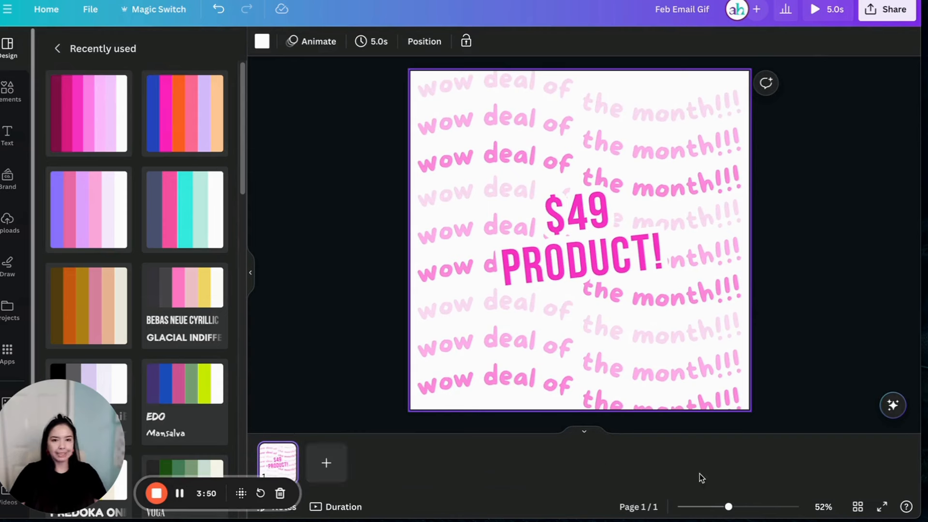
left_click(370, 42)
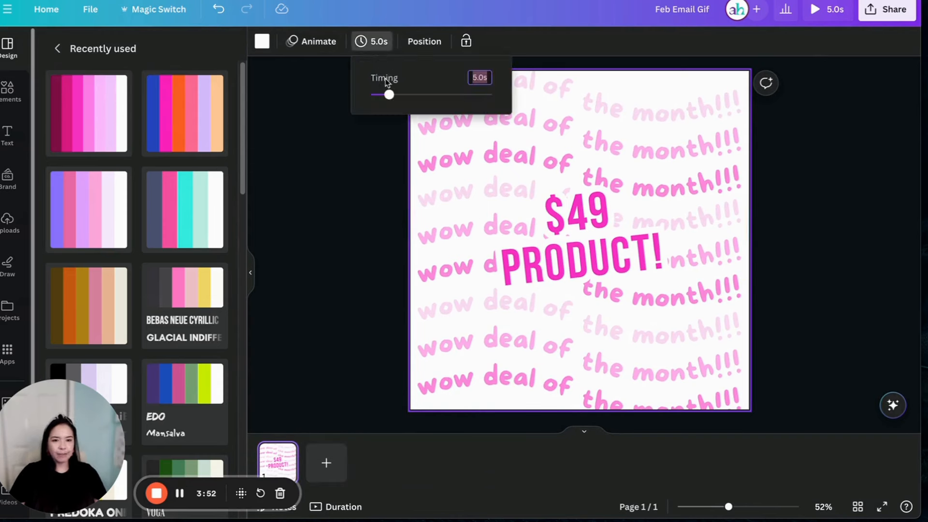
left_click_drag(387, 95, 378, 96)
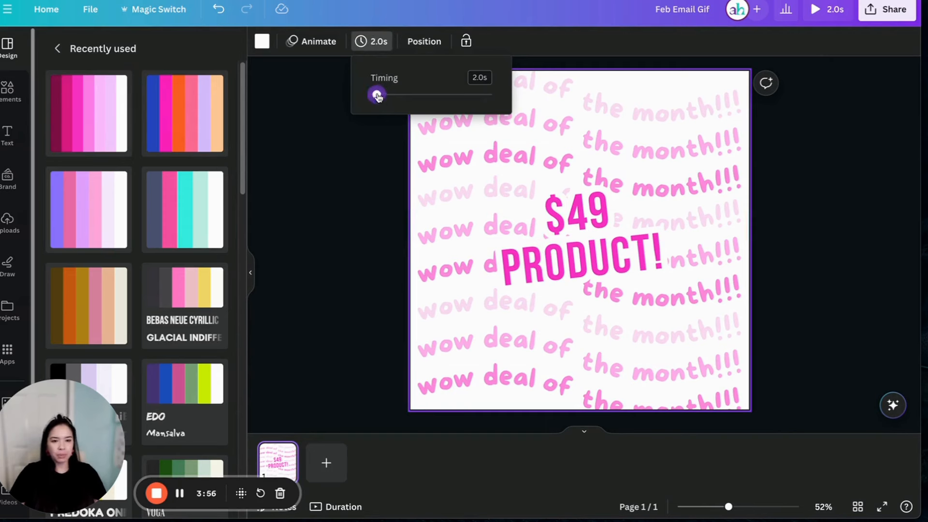
left_click(371, 168)
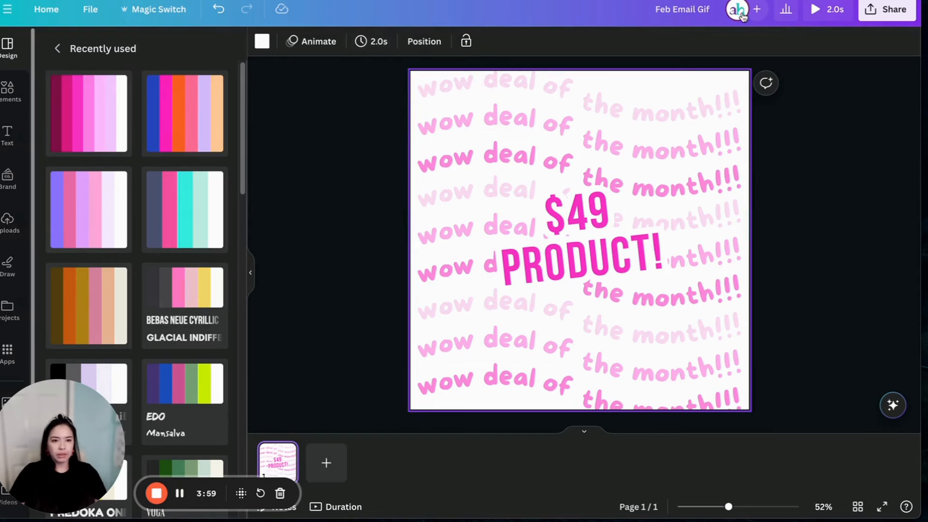
left_click(839, 10)
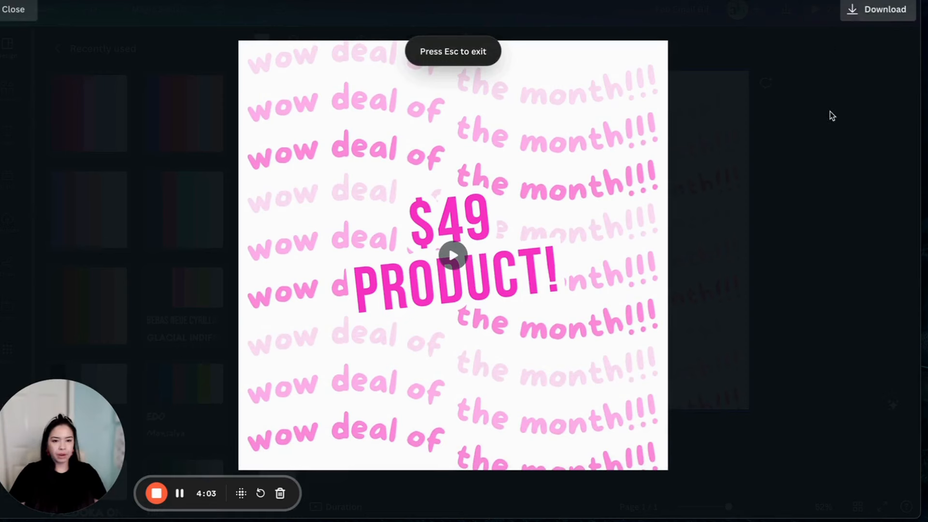
key("Escape")
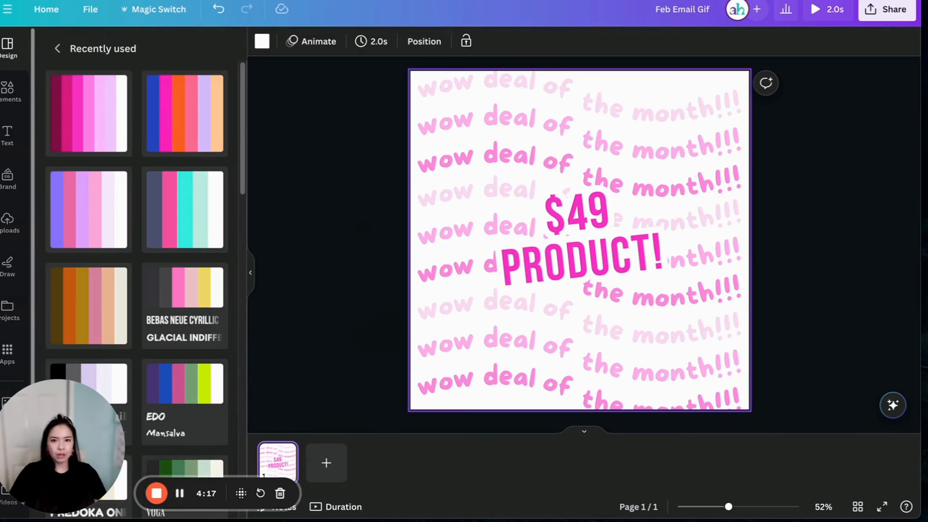
Switch to the Feb Email Template design, examine its sections down to the footer, and view the file's copy and download options.
key("ctrl+Tab")
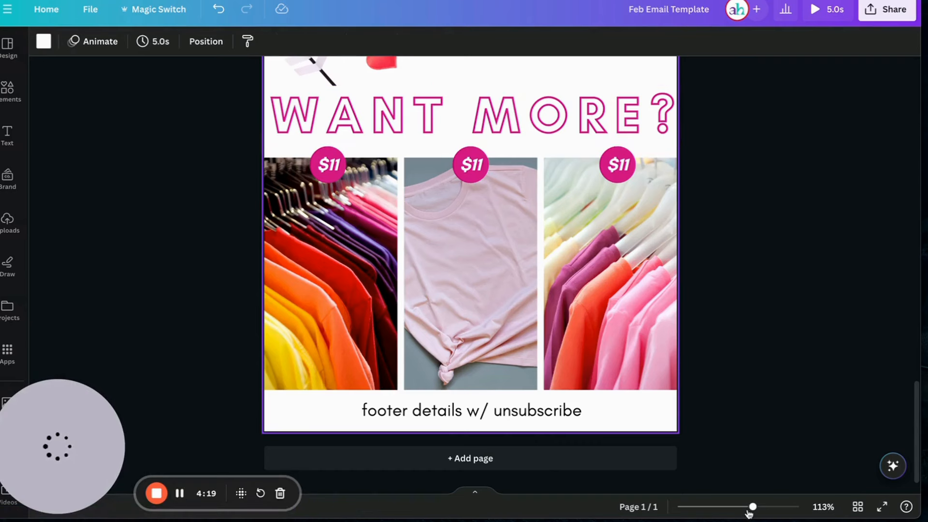
left_click_drag(751, 508, 731, 513)
scroll(694, 367, "up", 10)
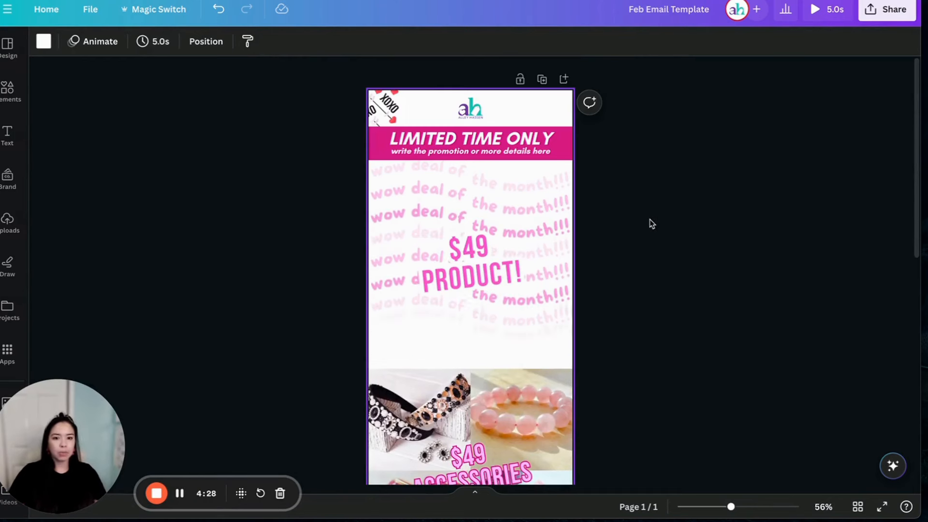
scroll(654, 202, "down", 2)
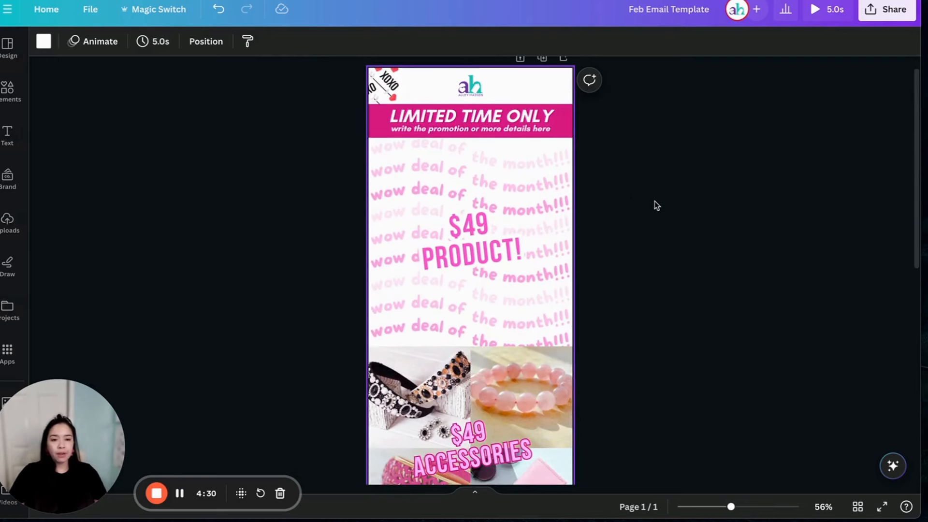
scroll(654, 201, "up", 1)
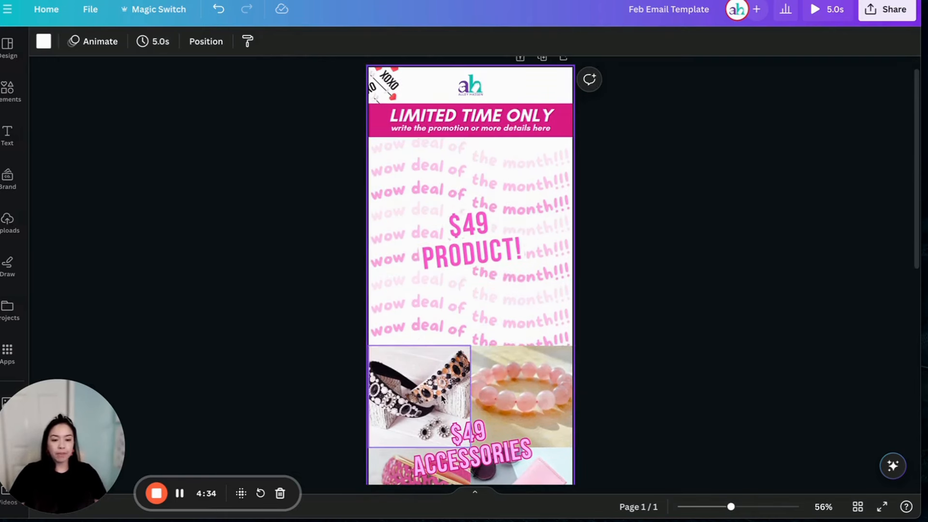
scroll(689, 358, "down", 1)
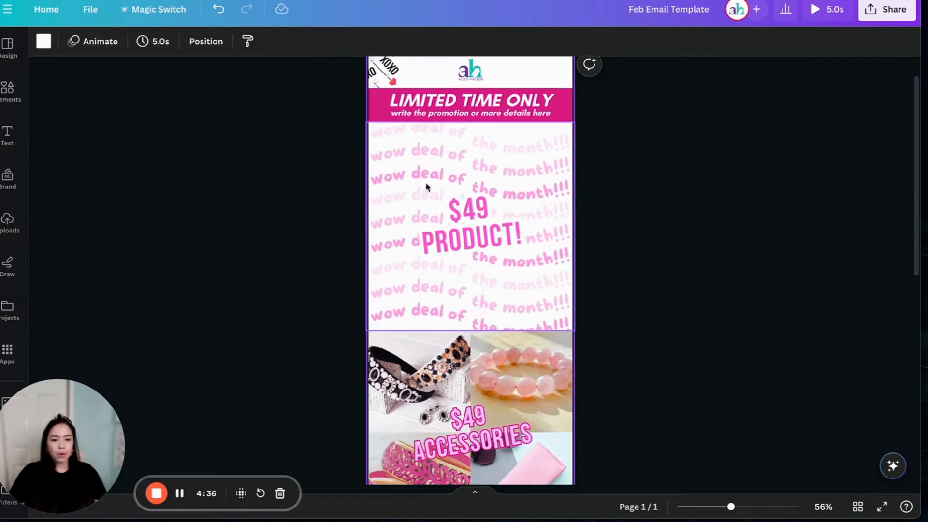
scroll(426, 180, "down", 6)
scroll(497, 293, "down", 9)
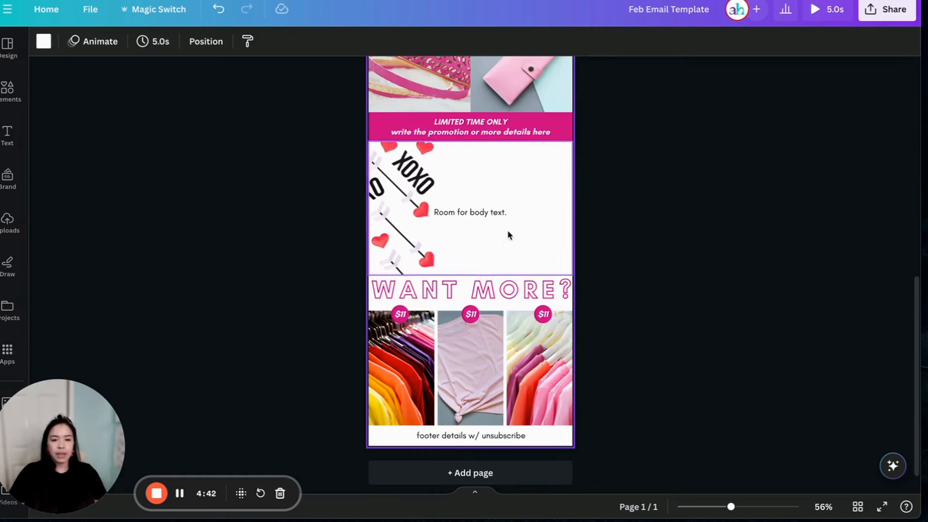
left_click(91, 12)
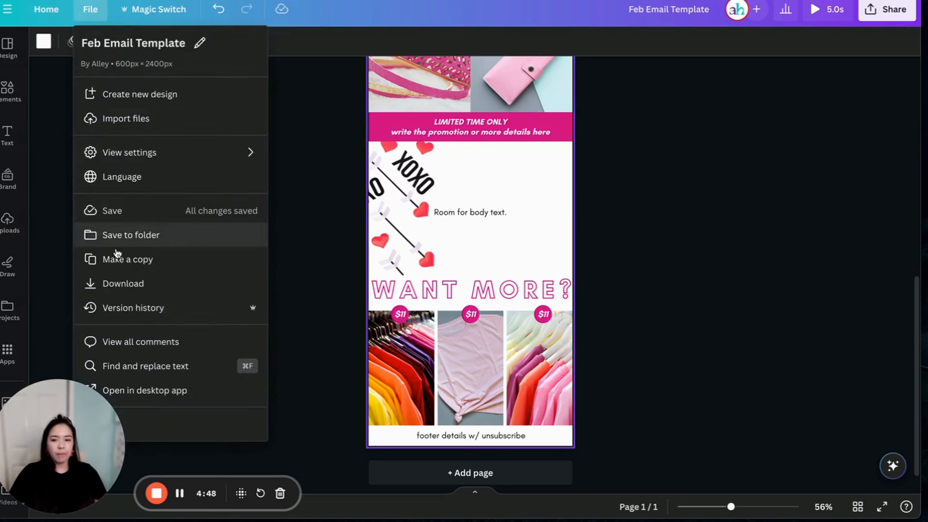
left_click(350, 271)
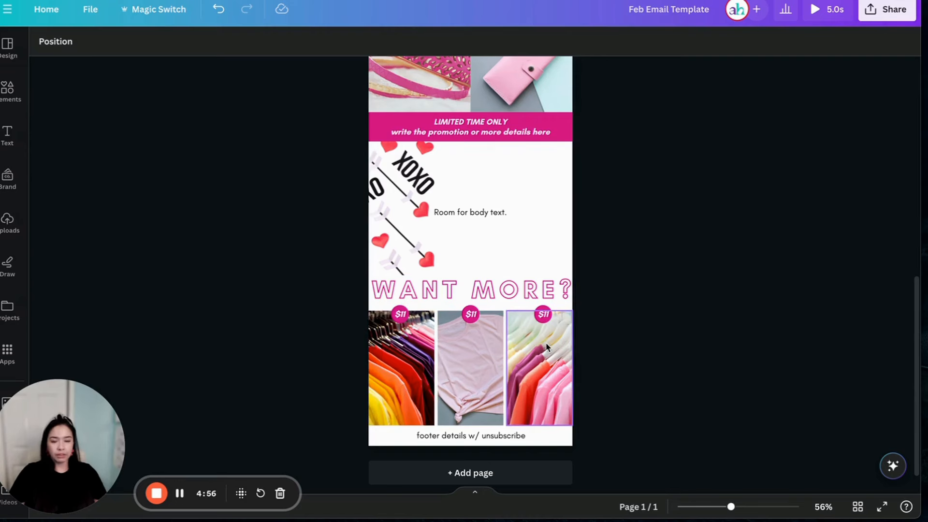
Examine the email template from the header and animated deal section through the accessories grid and body text to the "WANT MORE?" products.
scroll(530, 385, "up", 3)
scroll(529, 385, "up", 6)
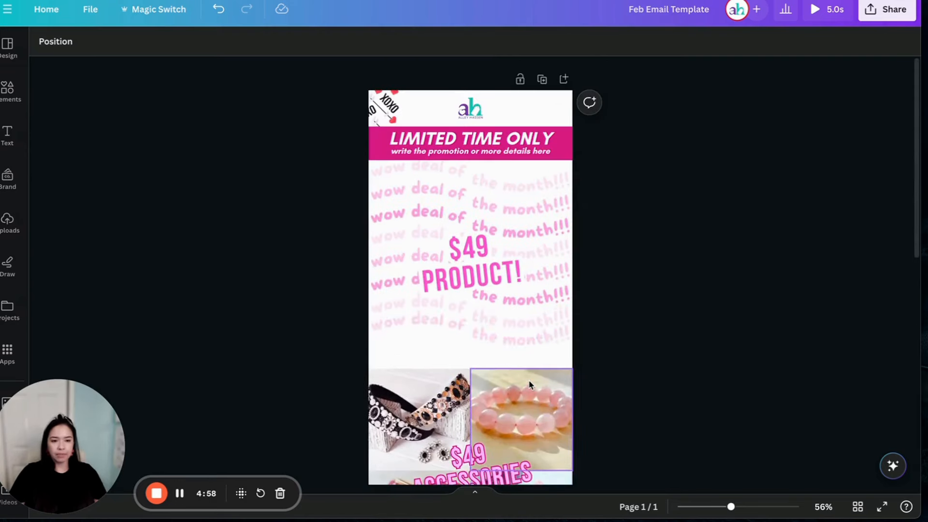
scroll(529, 385, "down", 1)
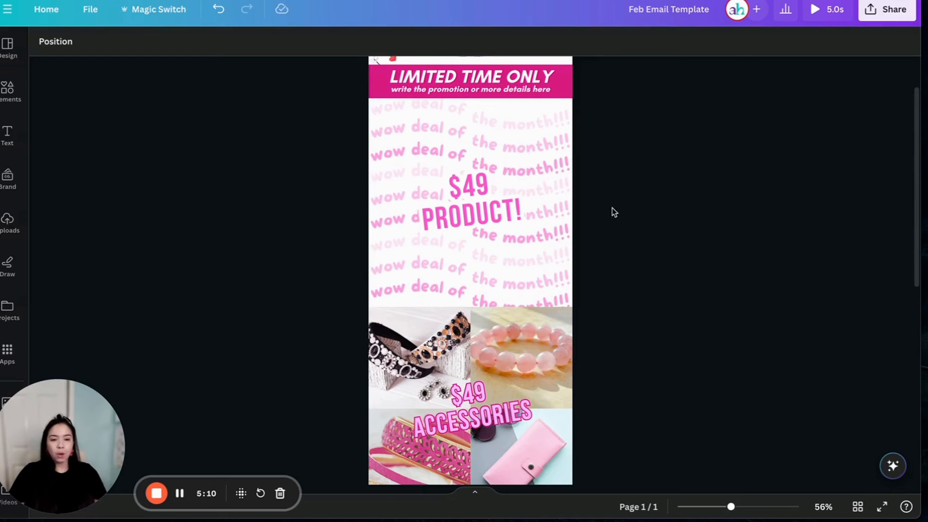
scroll(582, 232, "down", 5)
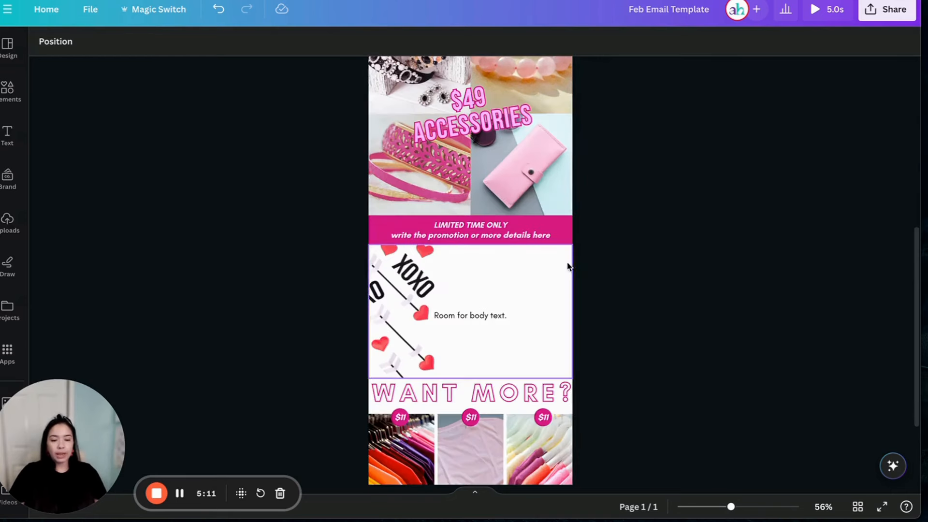
scroll(587, 332, "up", 4)
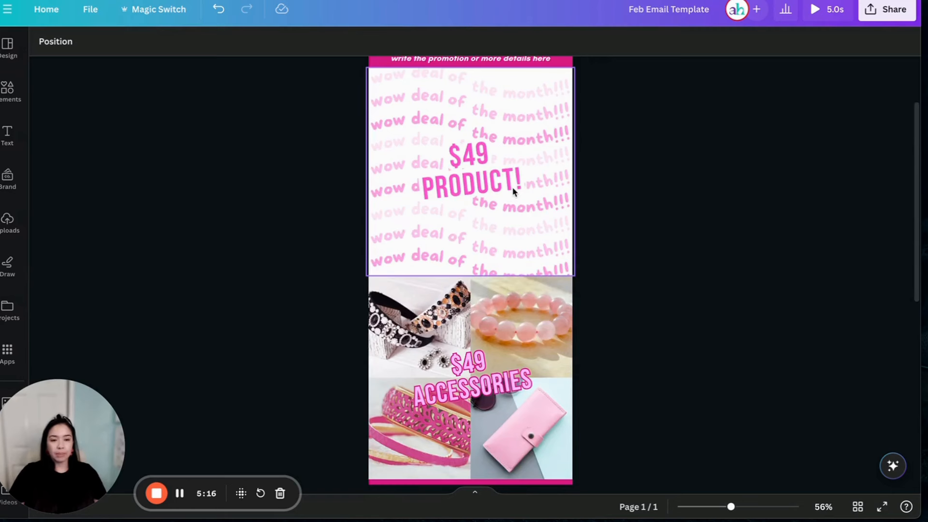
scroll(618, 200, "up", 2)
scroll(619, 198, "down", 1)
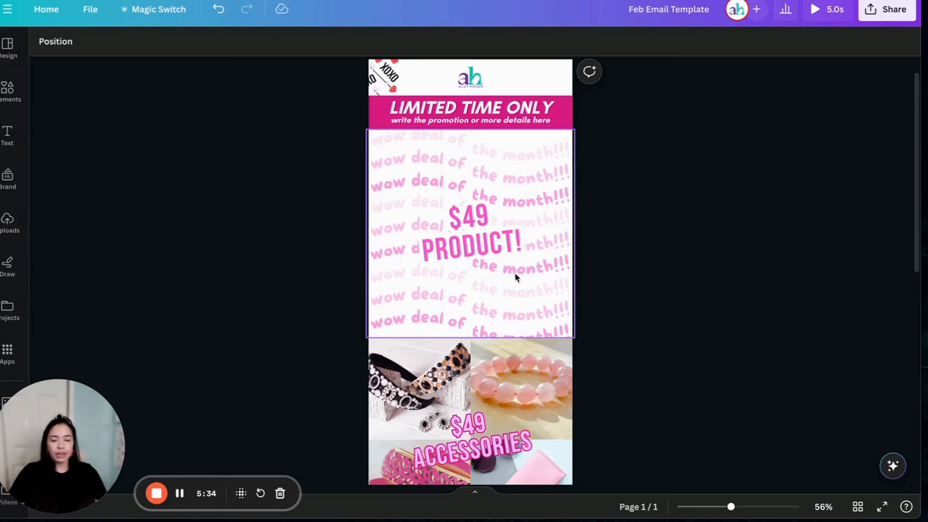
scroll(508, 203, "down", 5)
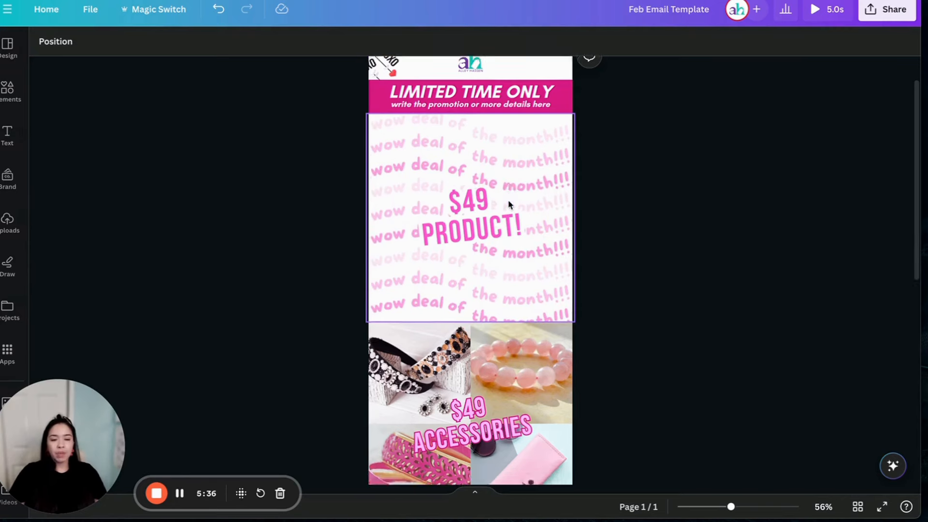
scroll(527, 392, "down", 4)
scroll(531, 394, "down", 1)
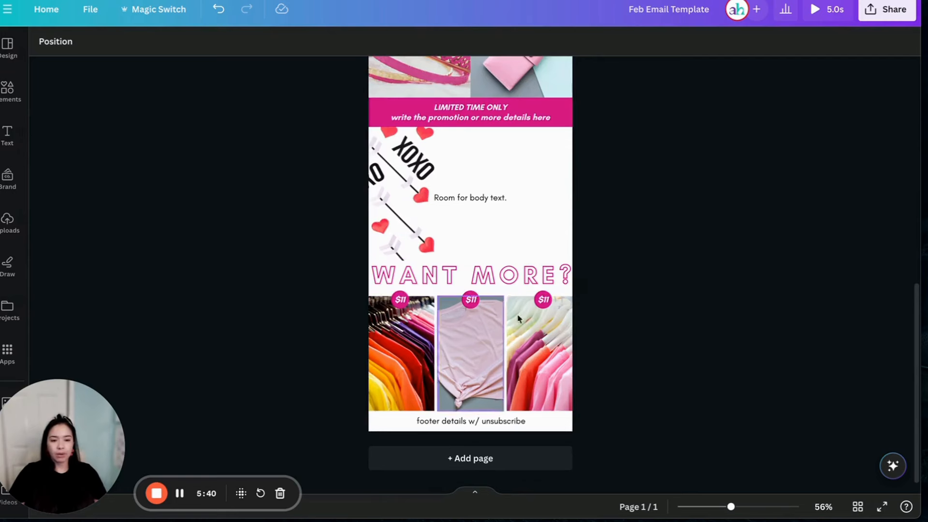
scroll(461, 346, "up", 5)
scroll(461, 346, "up", 3)
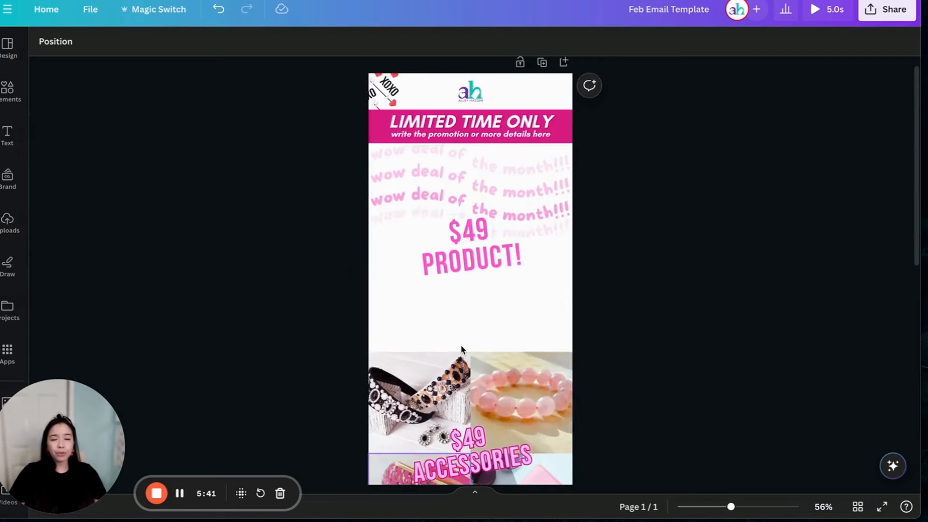
scroll(462, 347, "down", 1)
scroll(462, 349, "up", 2)
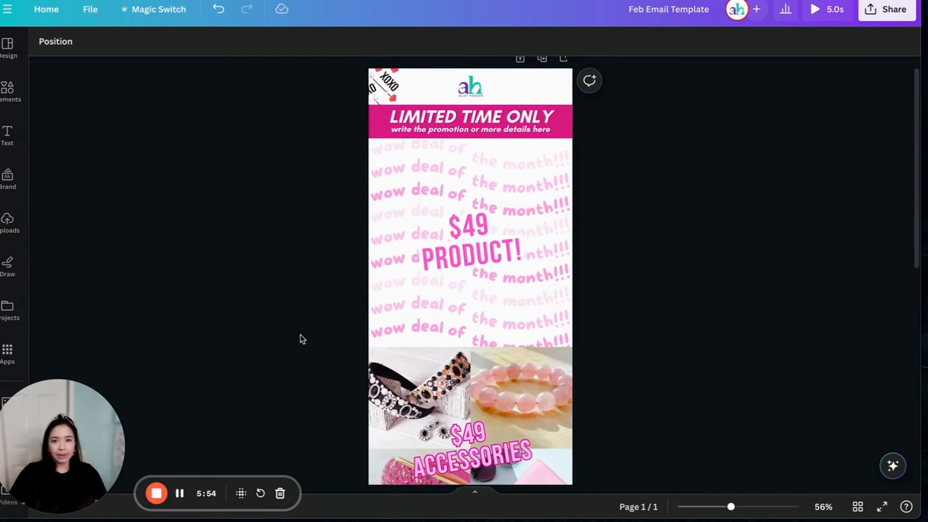
scroll(300, 337, "down", 5)
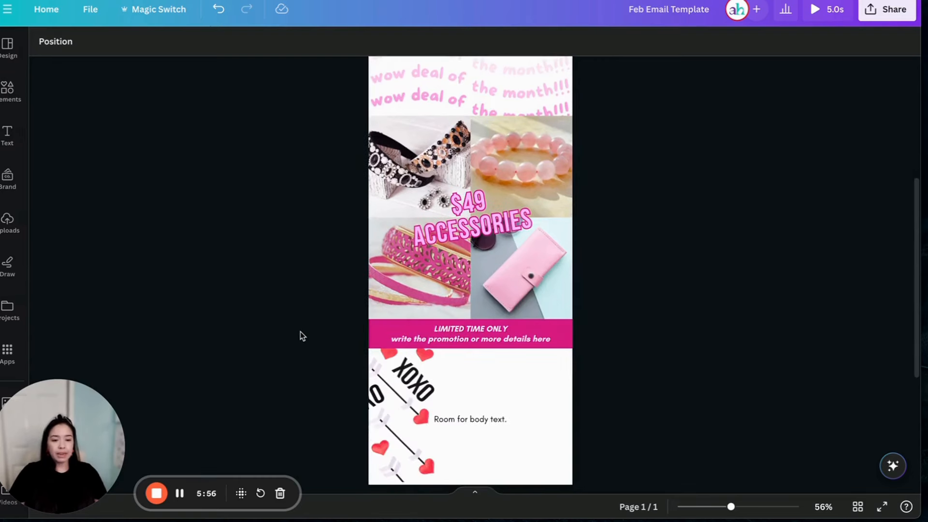
scroll(301, 336, "down", 4)
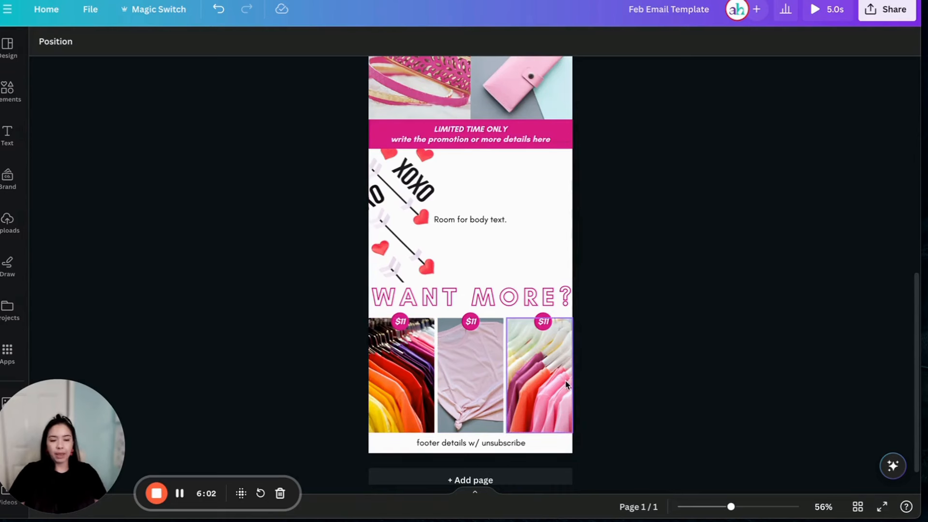
scroll(634, 337, "up", 6)
scroll(634, 337, "up", 2)
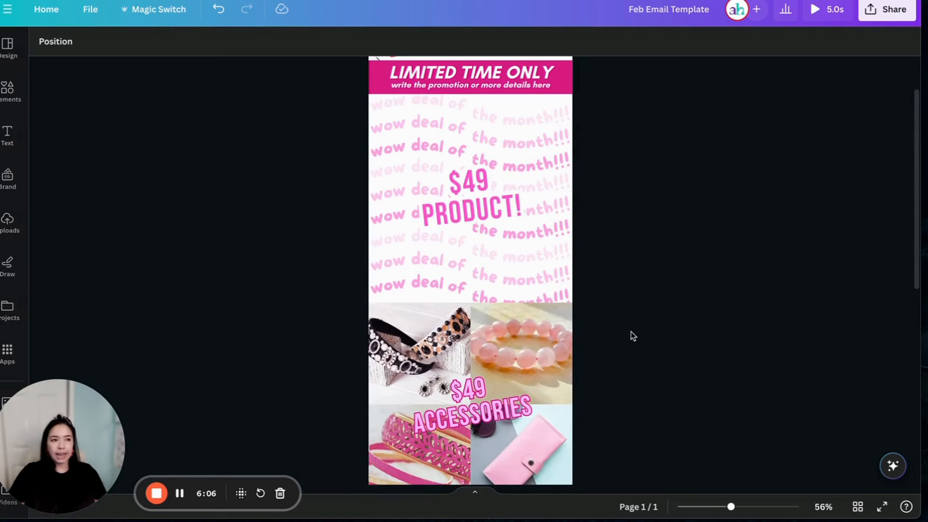
scroll(633, 327, "up", 2)
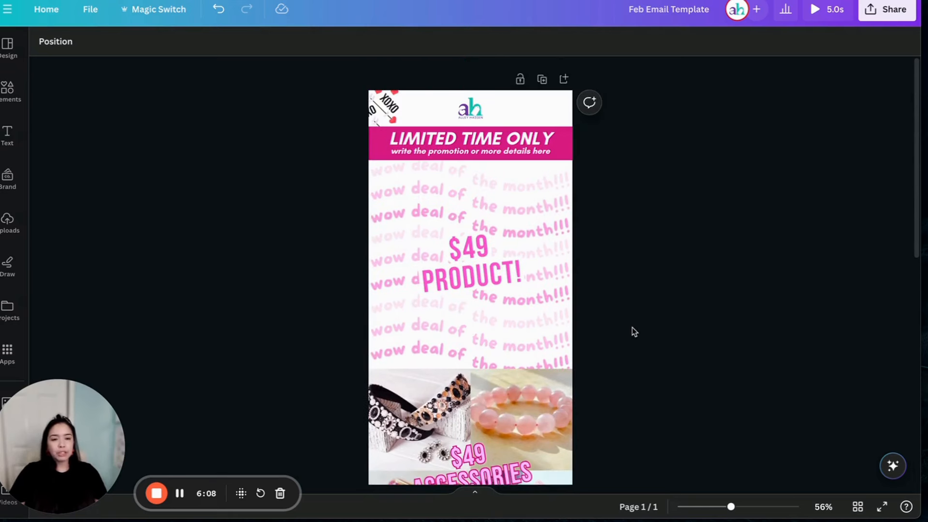
scroll(634, 332, "down", 1)
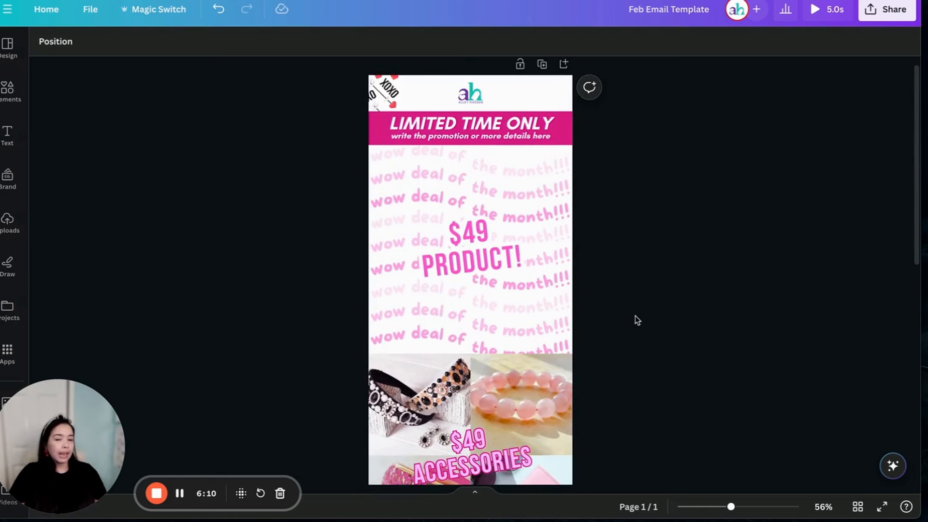
scroll(635, 316, "down", 1)
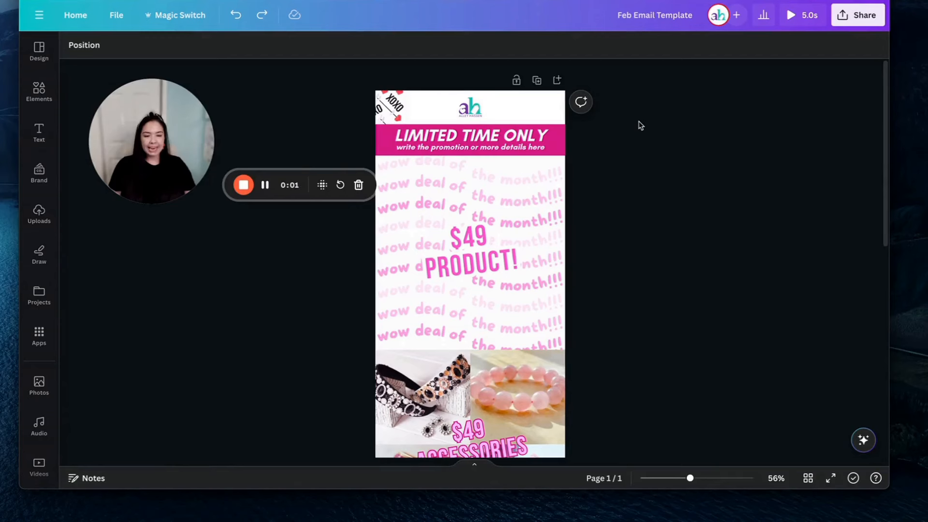
Download the Feb Email Gif design, used as the email's animated deal section, in GIF format.
left_click_drag(141, 149, 121, 138)
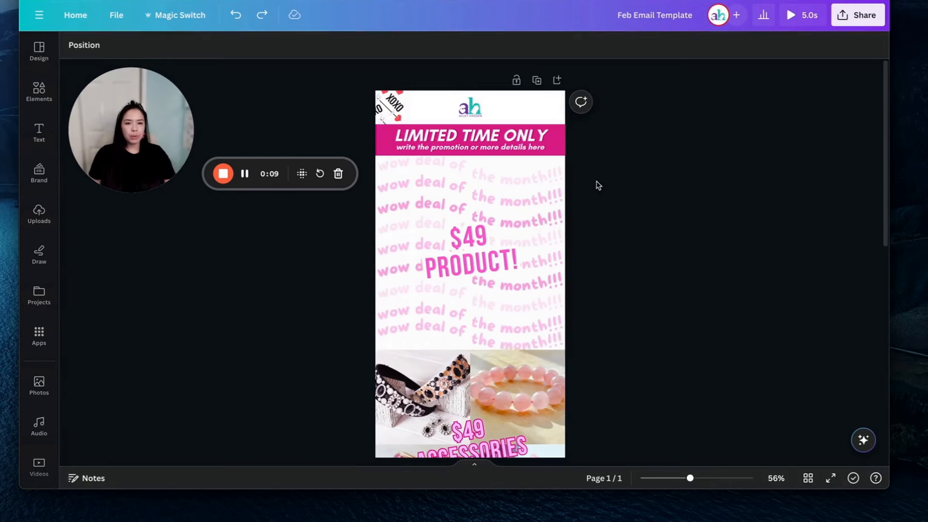
left_click(545, 224)
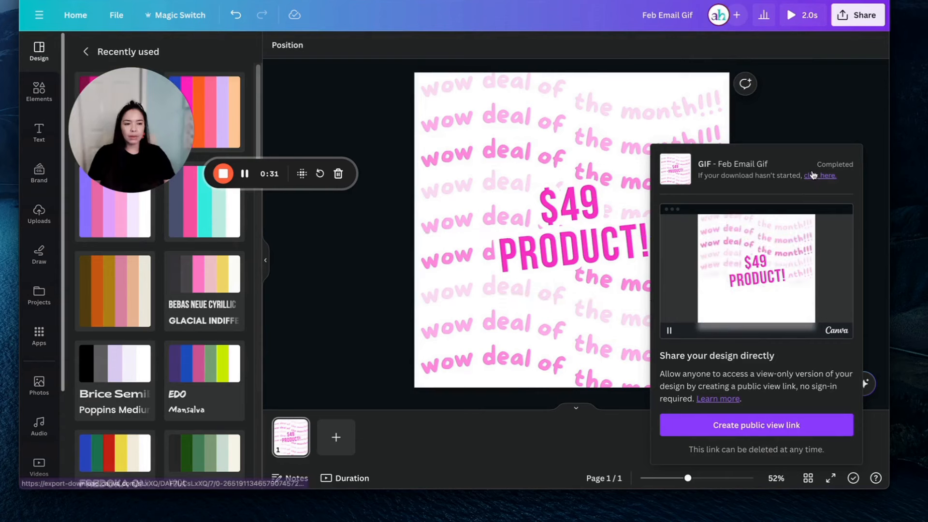
left_click(812, 99)
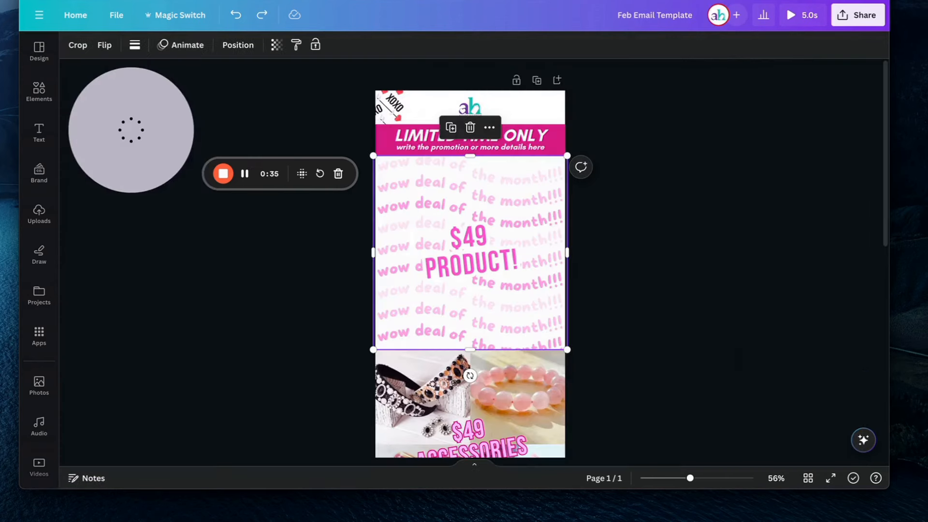
Switch back to the Feb Email Template design and examine its body text placeholder and the footer text with the unsubscribe details.
left_click(657, 213)
scroll(651, 215, "down", 5)
scroll(652, 217, "down", 3)
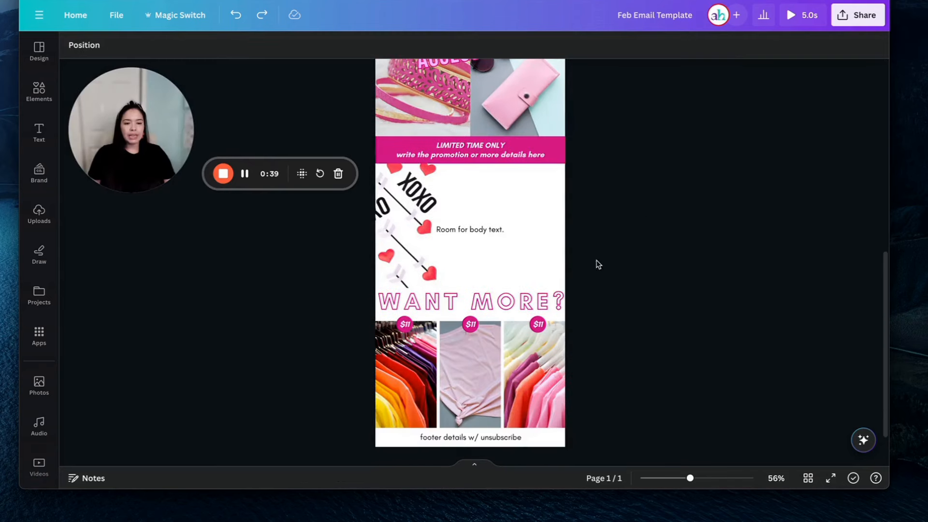
left_click(474, 235)
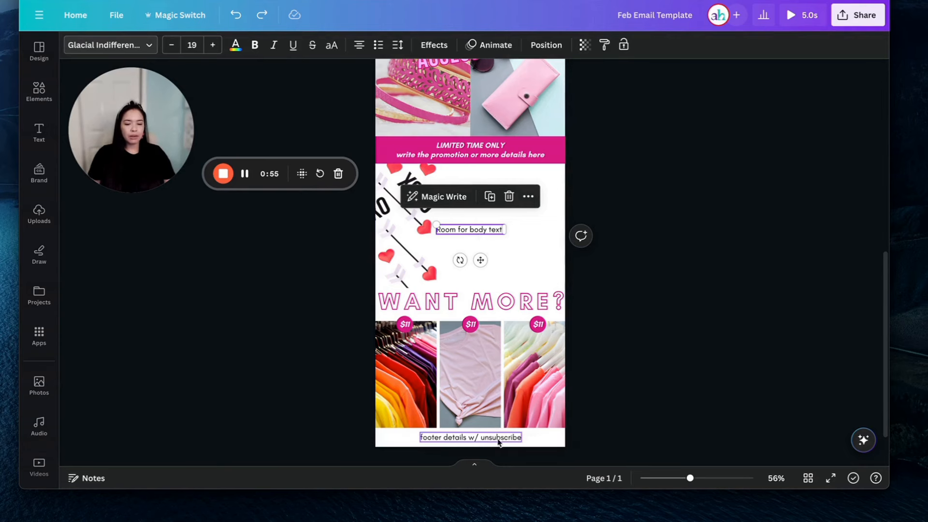
scroll(527, 389, "up", 10)
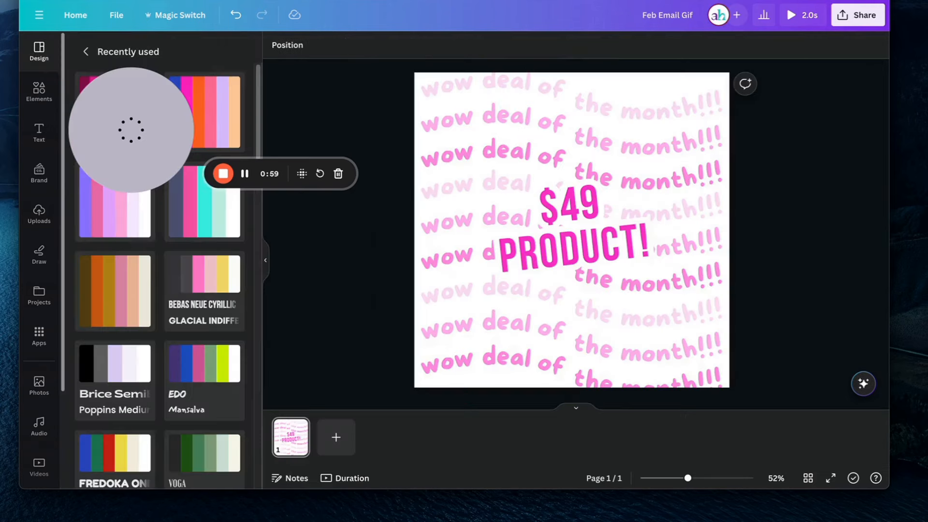
Download the Feb Email Gif design as a GIF at size 0.6.
left_click(859, 22)
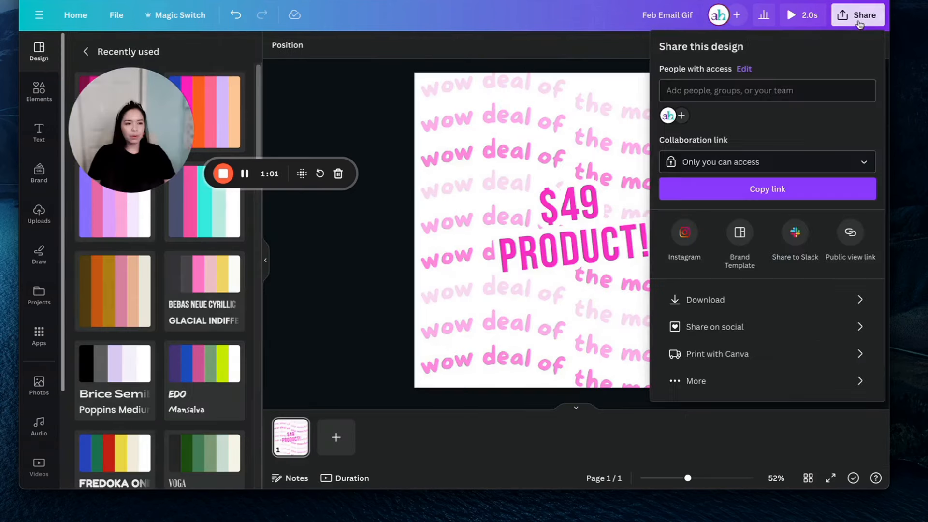
left_click(696, 299)
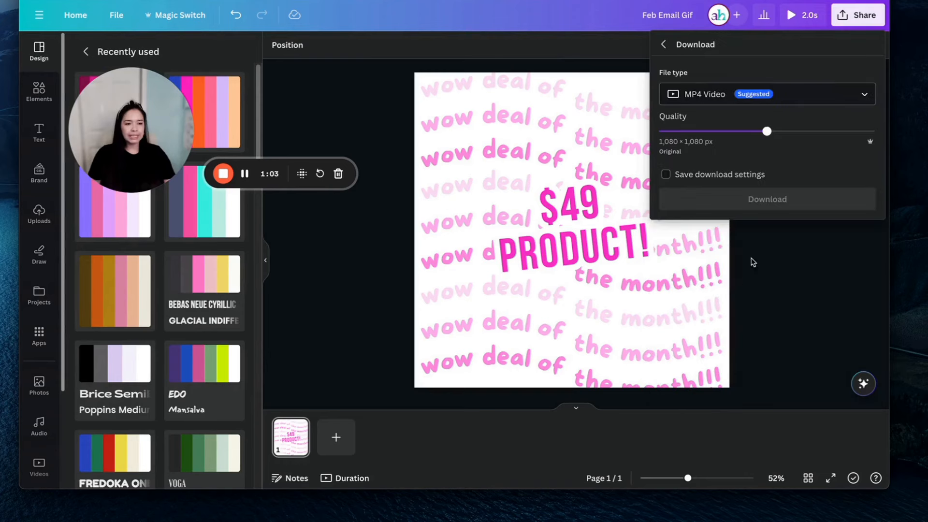
left_click(771, 97)
scroll(774, 174, "down", 1)
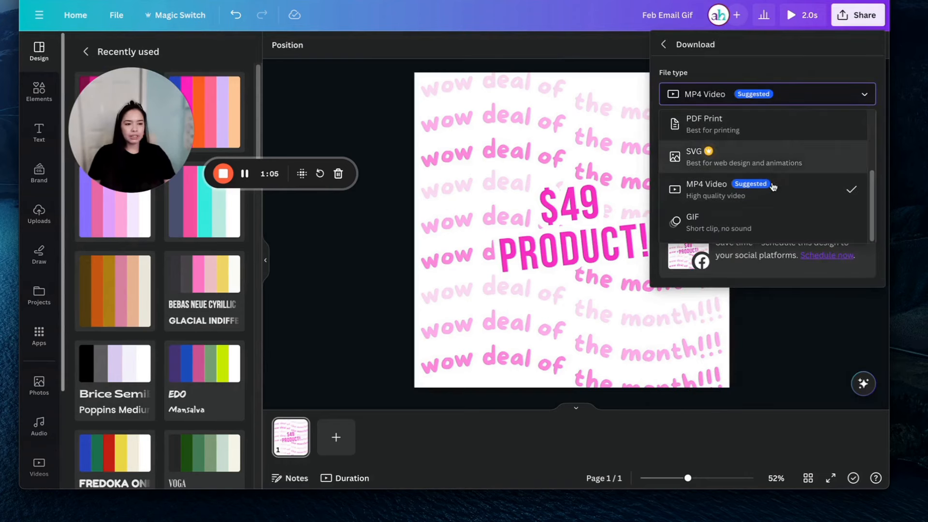
left_click(761, 227)
left_click(730, 133)
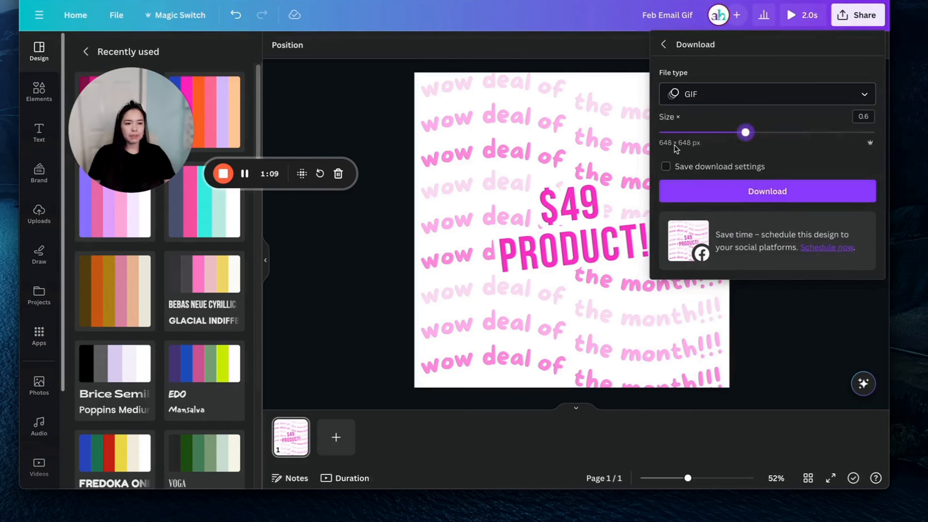
left_click(704, 165)
left_click(725, 194)
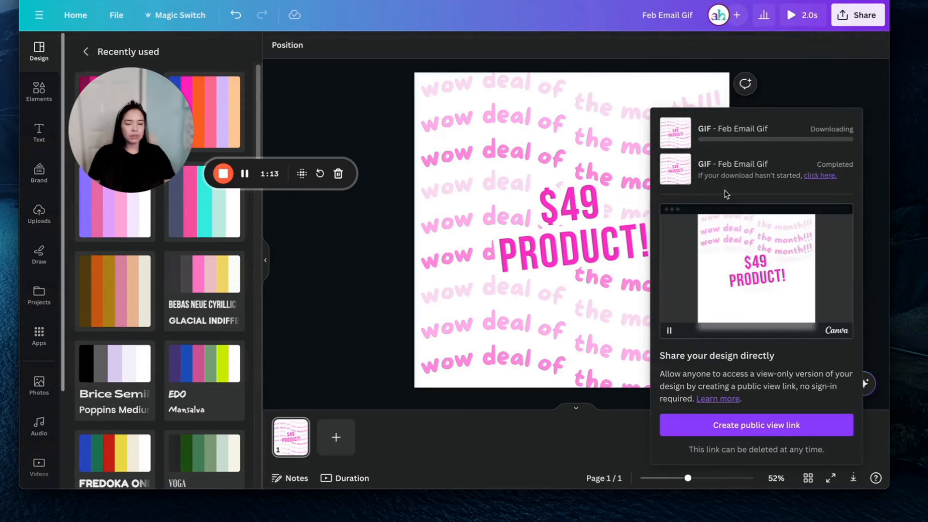
left_click(798, 75)
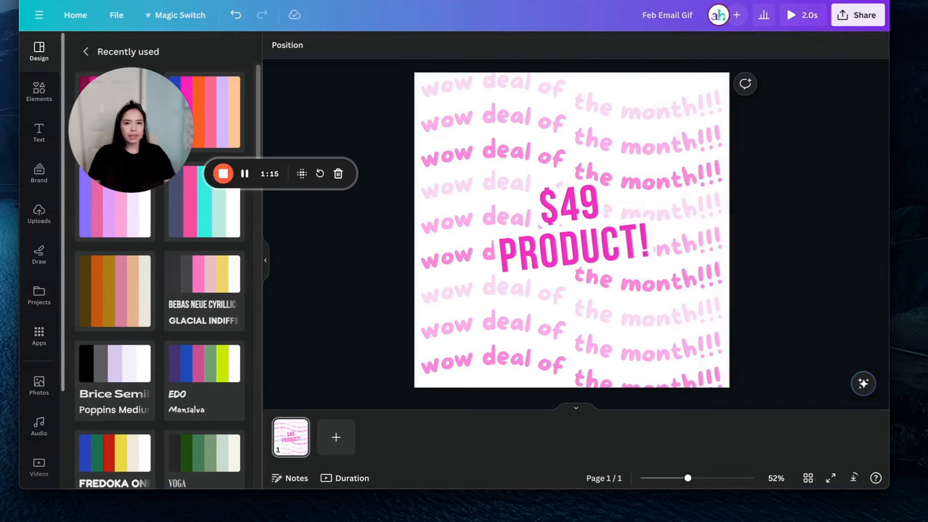
Switch to the Feb Email Template design and download it as a PNG at size 1.5.
key("ctrl+Tab")
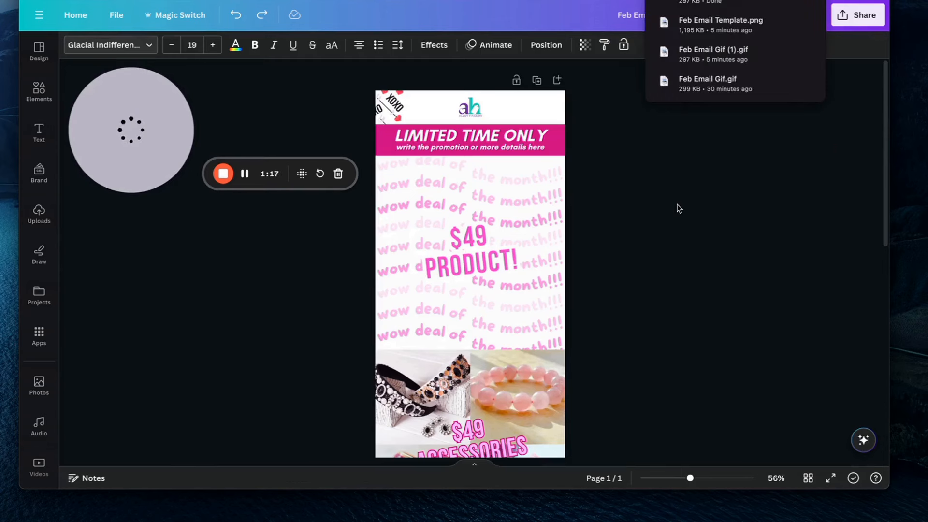
left_click(683, 209)
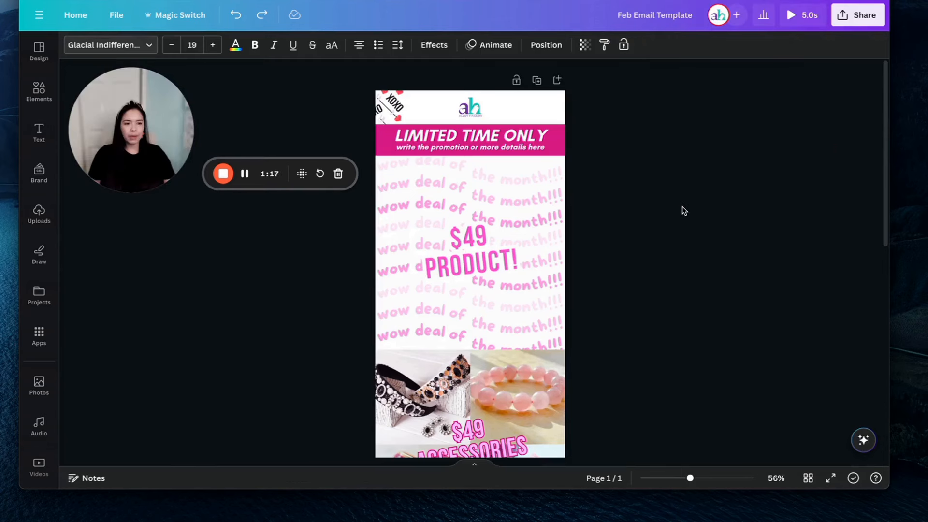
left_click(841, 20)
left_click(774, 300)
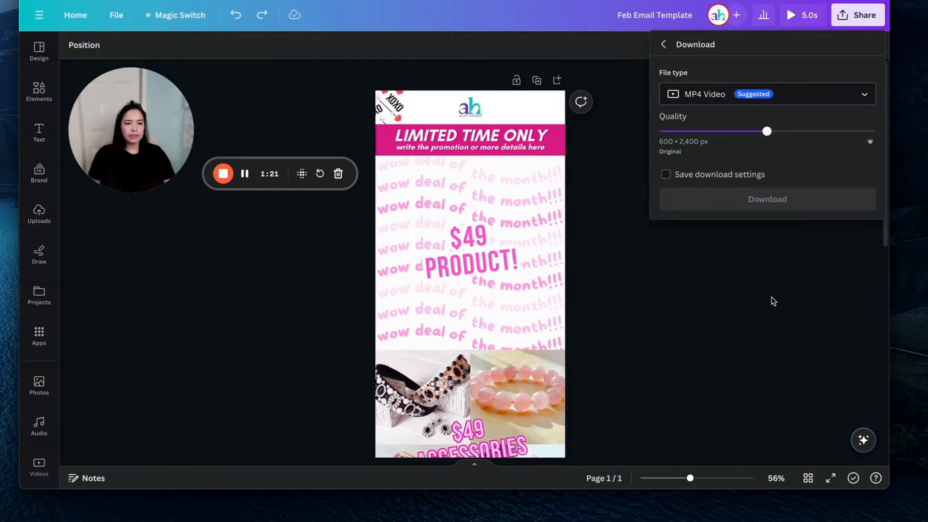
left_click(816, 104)
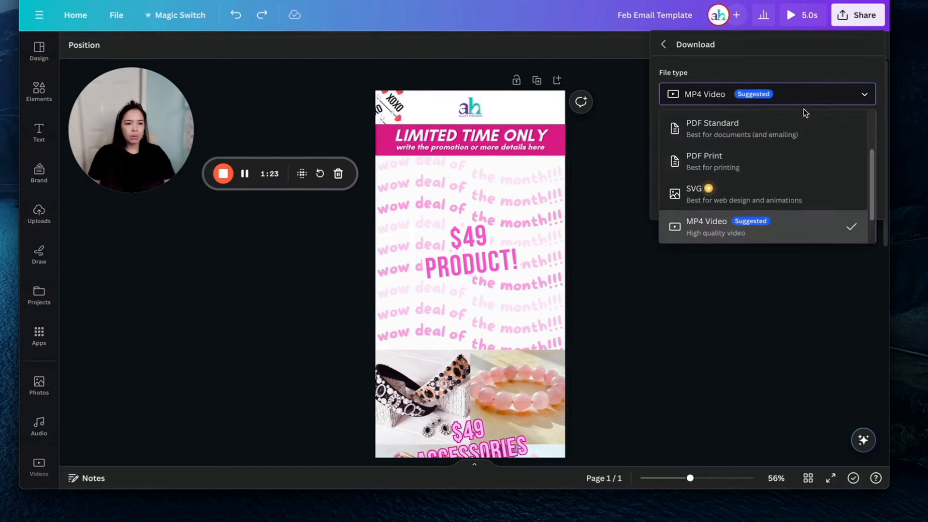
scroll(785, 151, "up", 3)
left_click(776, 163)
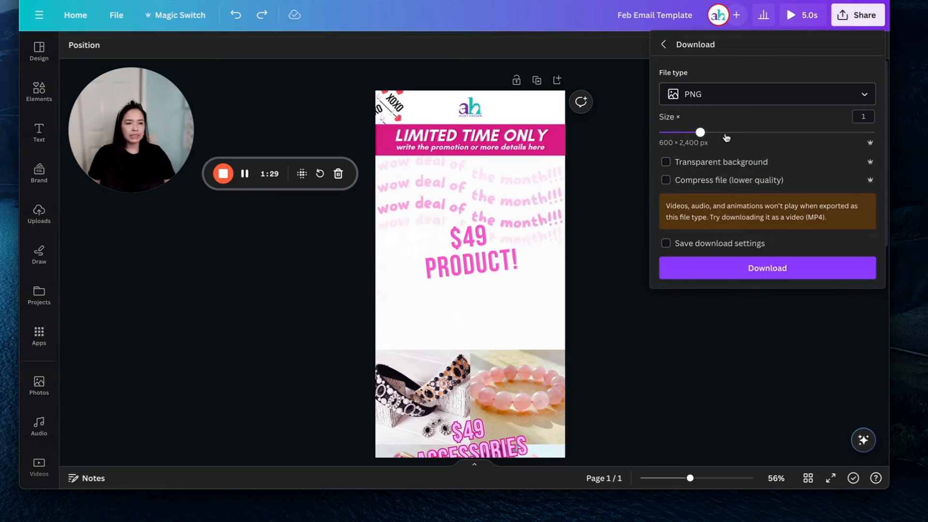
left_click(731, 132)
mouse_move(732, 137)
left_mouse_down()
mouse_move(720, 137)
mouse_move(747, 140)
left_mouse_up()
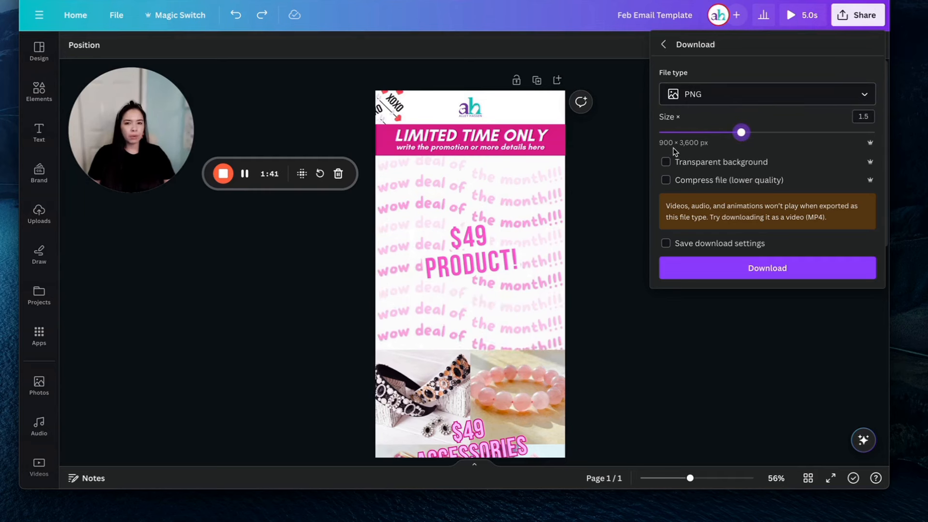
left_click(693, 266)
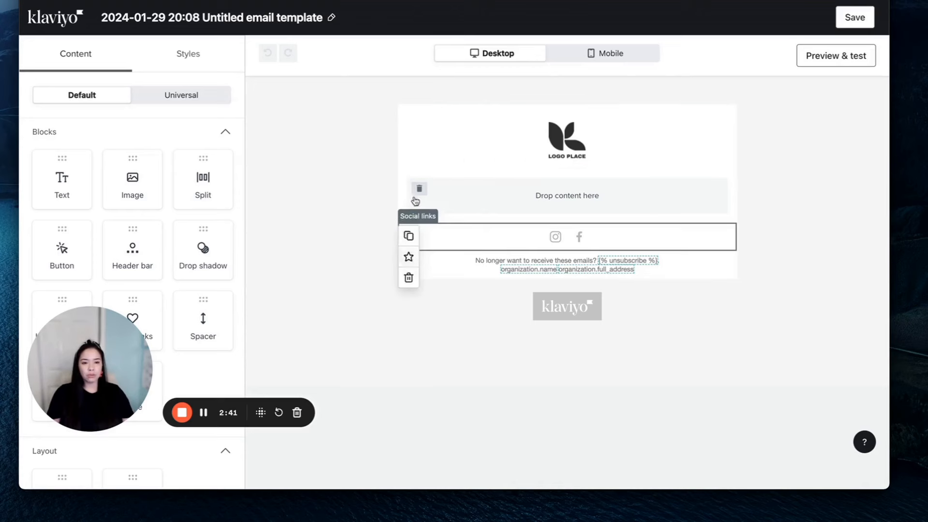
In the untitled Klaviyo email template, replace the header bar's logo image with an upload of Feb Email Template (1).
left_click(555, 144)
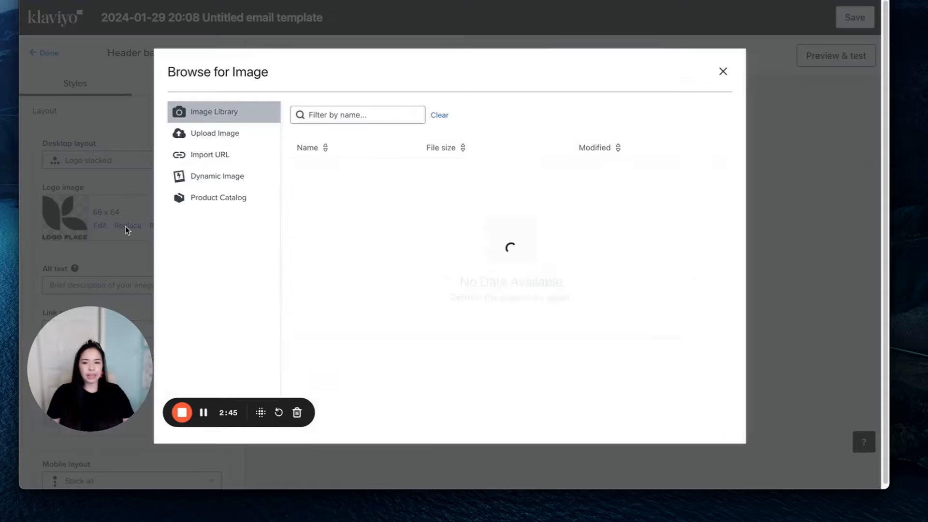
left_click(127, 225)
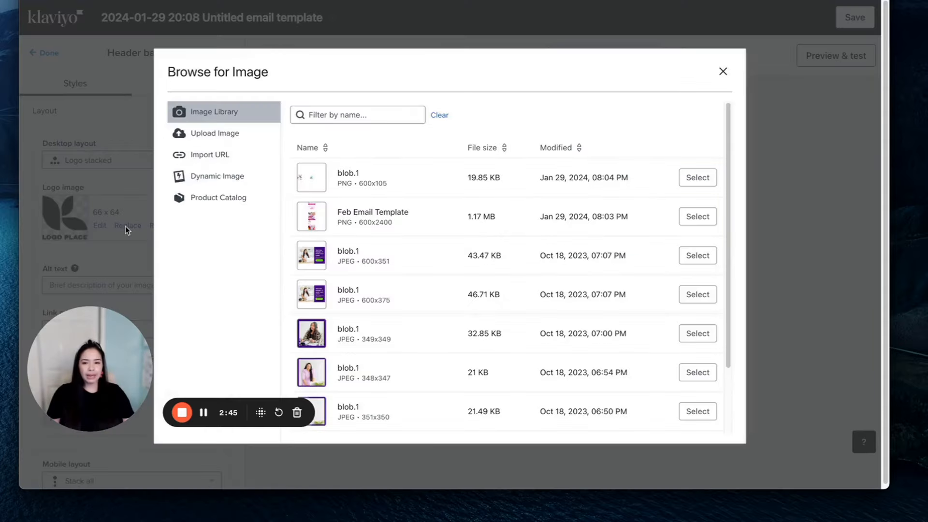
left_click(211, 140)
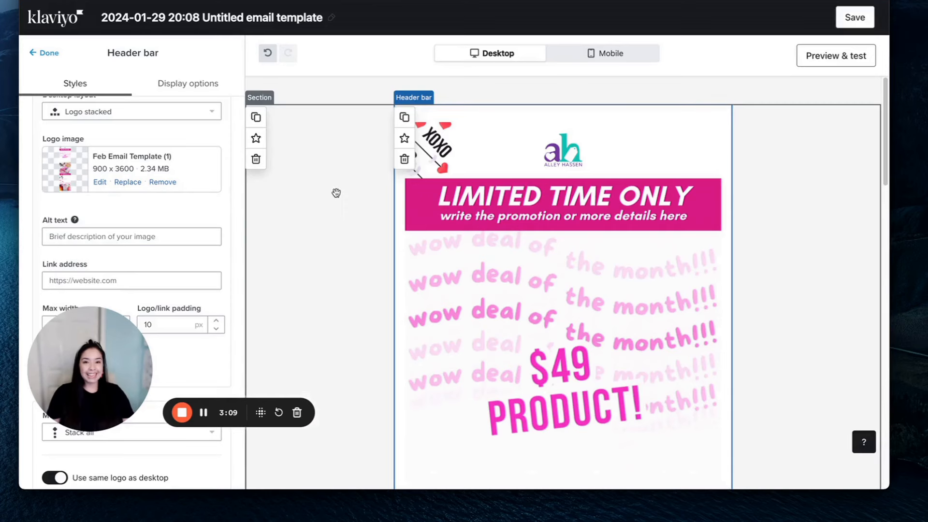
Open the header bar's logo image for editing and set up a crop 900 wide and 200 high at its upper edge.
scroll(571, 192, "down", 10)
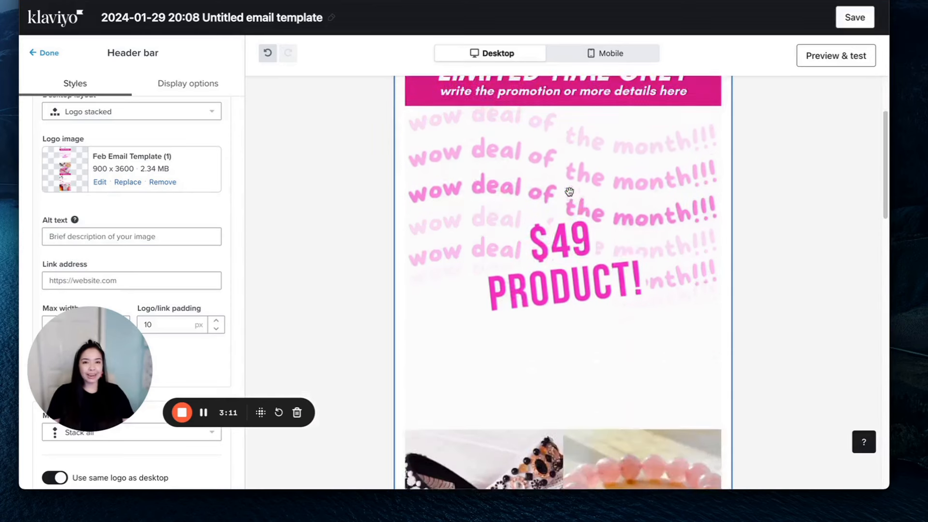
scroll(571, 192, "down", 3)
scroll(570, 192, "up", 12)
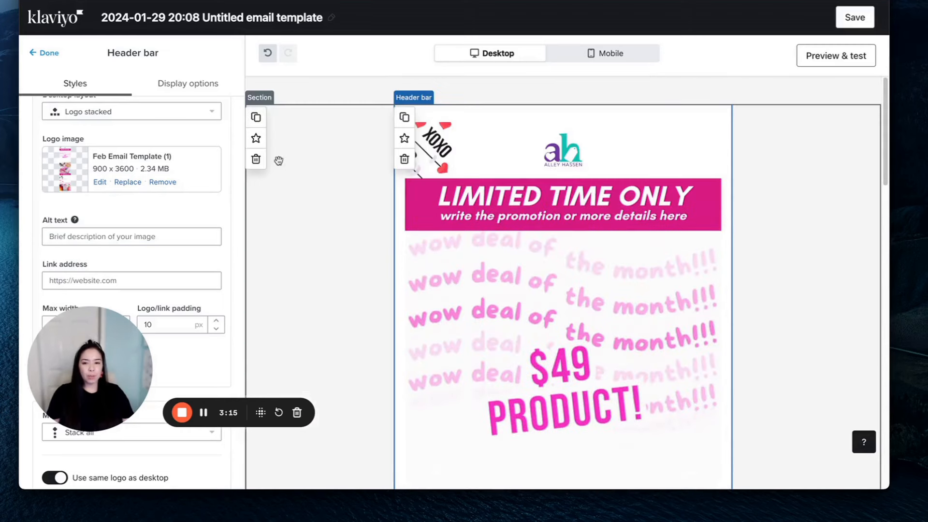
left_click(100, 183)
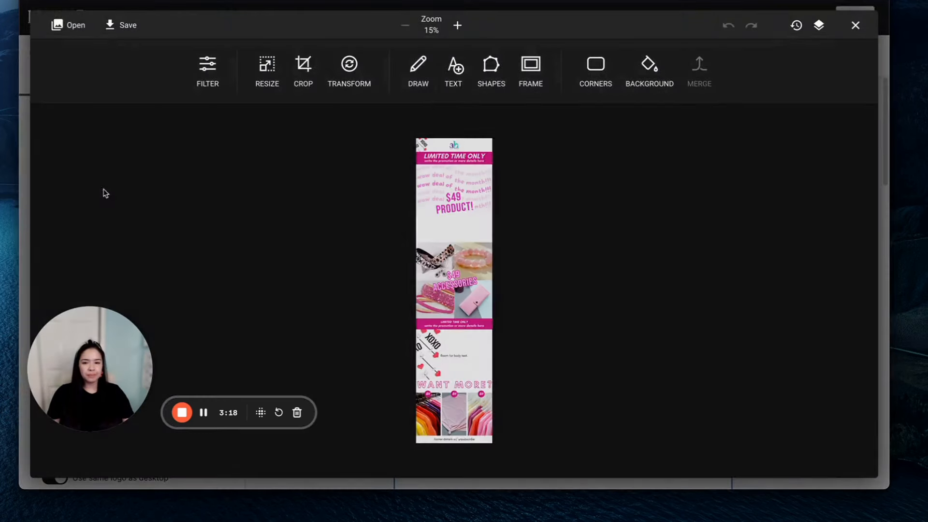
left_click(300, 71)
left_click_drag(456, 292, 457, 141)
left_click_drag(290, 79, 250, 78)
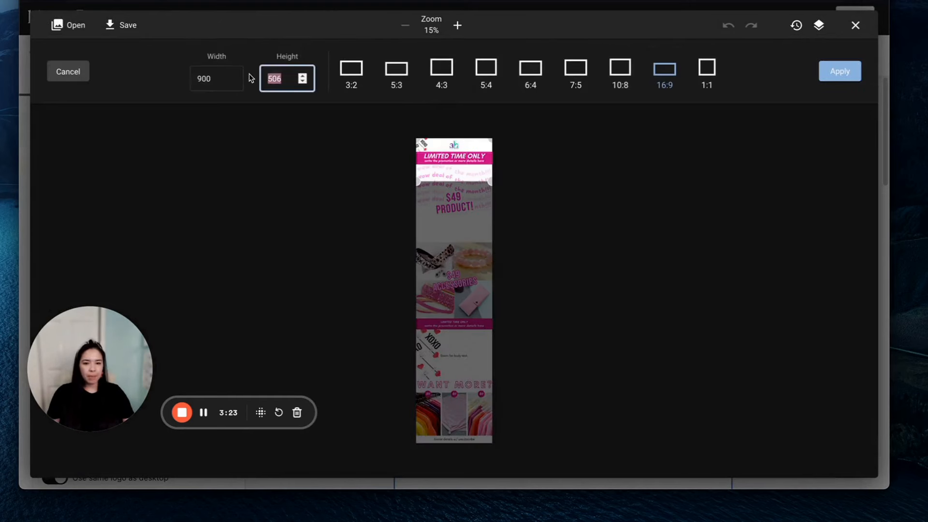
type("200")
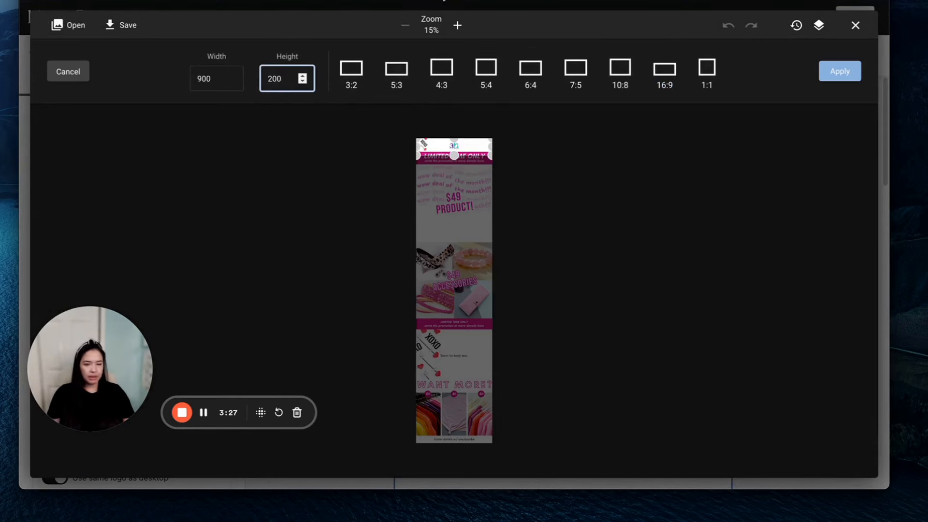
Reduce the crop height to 157 so it ends above the pink banner, apply the crop, and save the image.
left_click(458, 26)
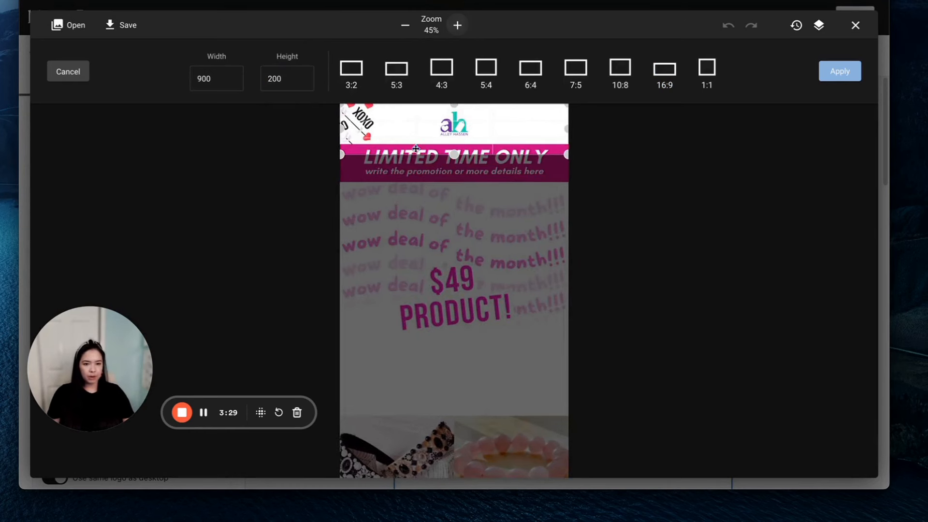
scroll(431, 151, "up", 1)
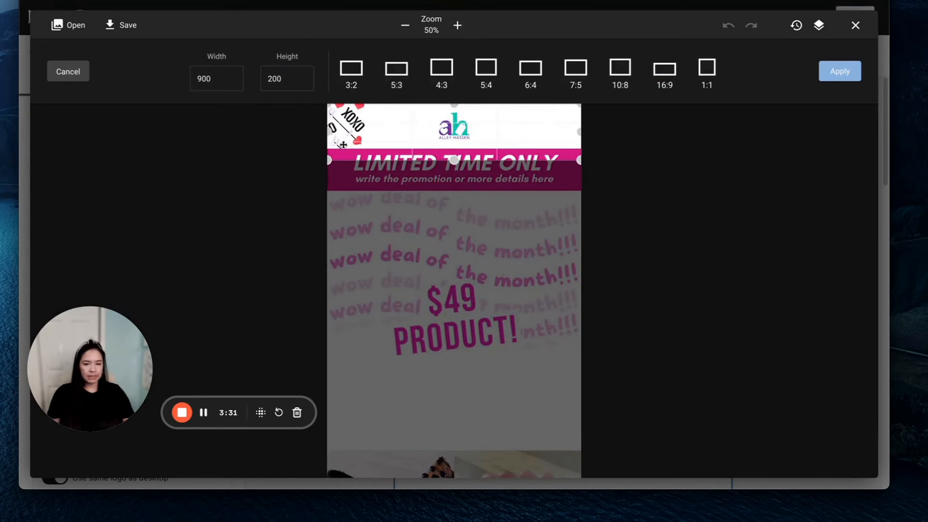
left_click(302, 82)
left_click(303, 82)
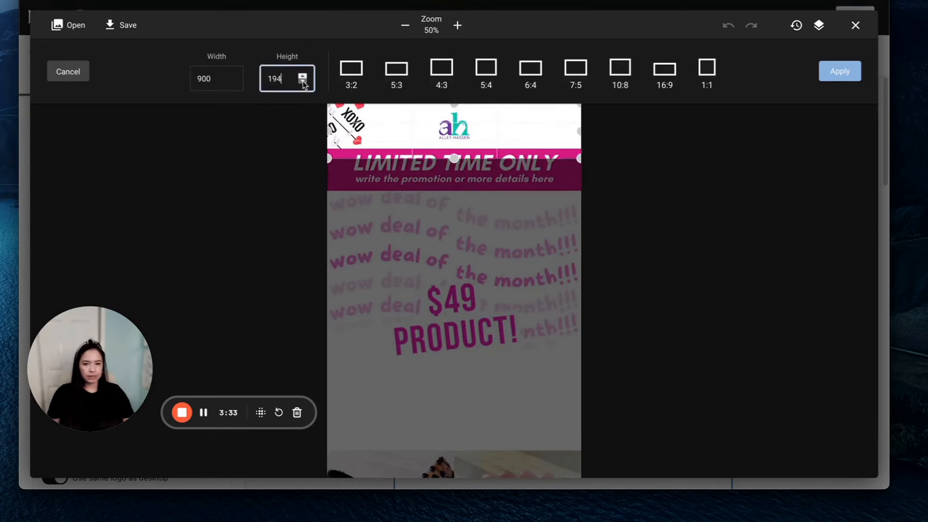
left_click(302, 83)
left_click(303, 82)
left_click(303, 82)
left_click(304, 75)
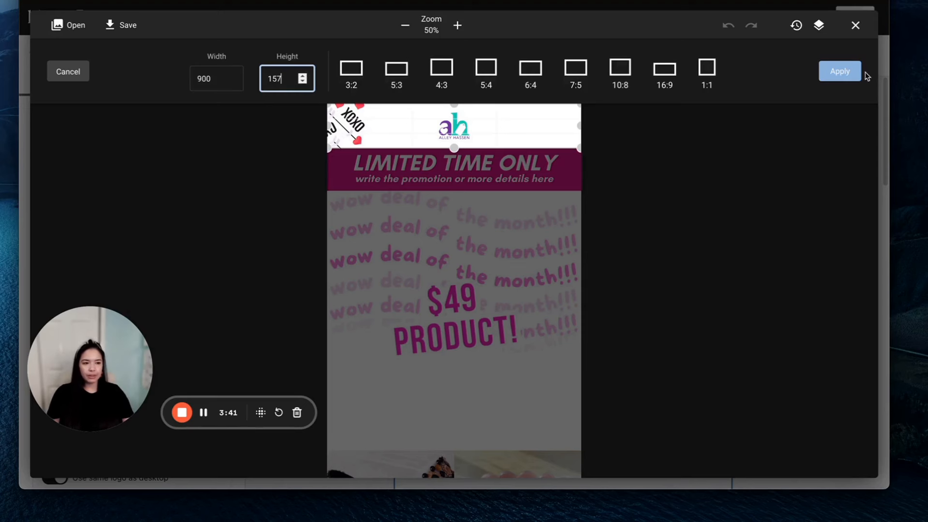
left_click(836, 73)
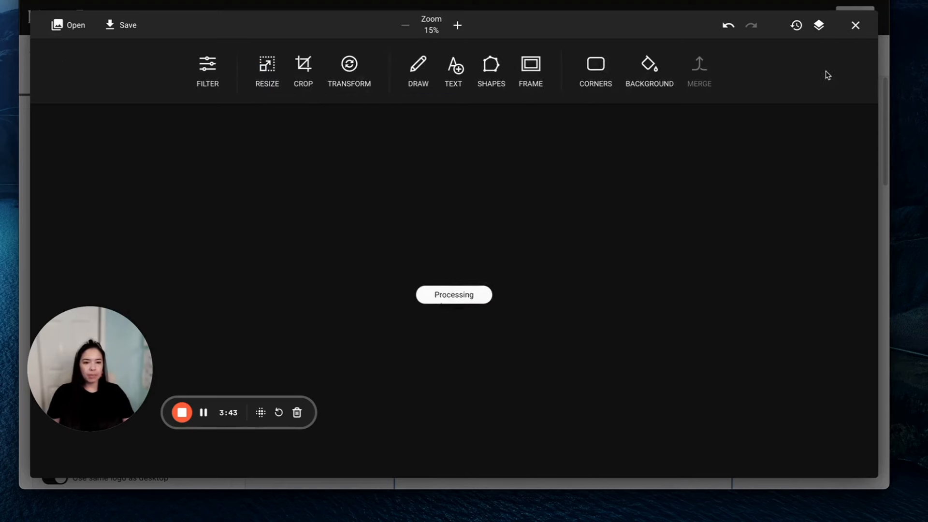
left_click(135, 30)
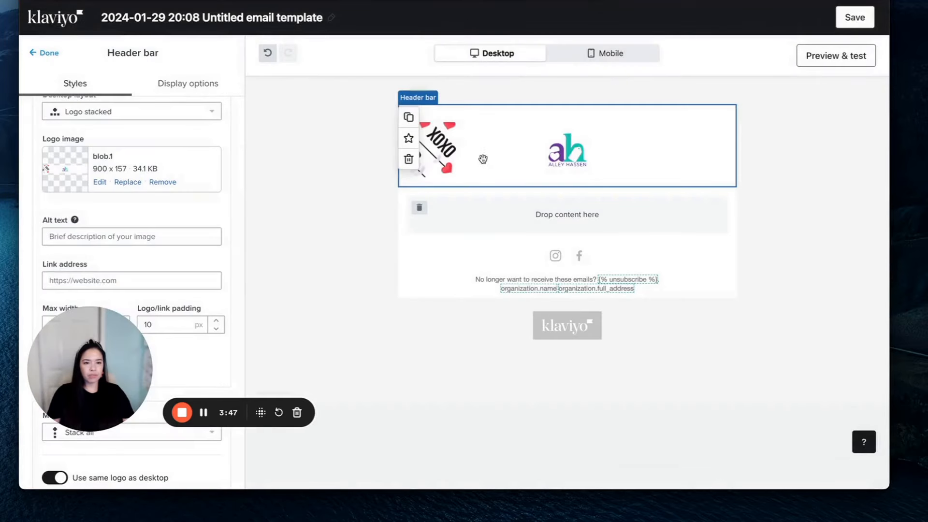
Set the header bar's logo/link padding to 0 px, and its links' top/bottom and left/right padding to 0 px.
scroll(176, 220, "down", 2)
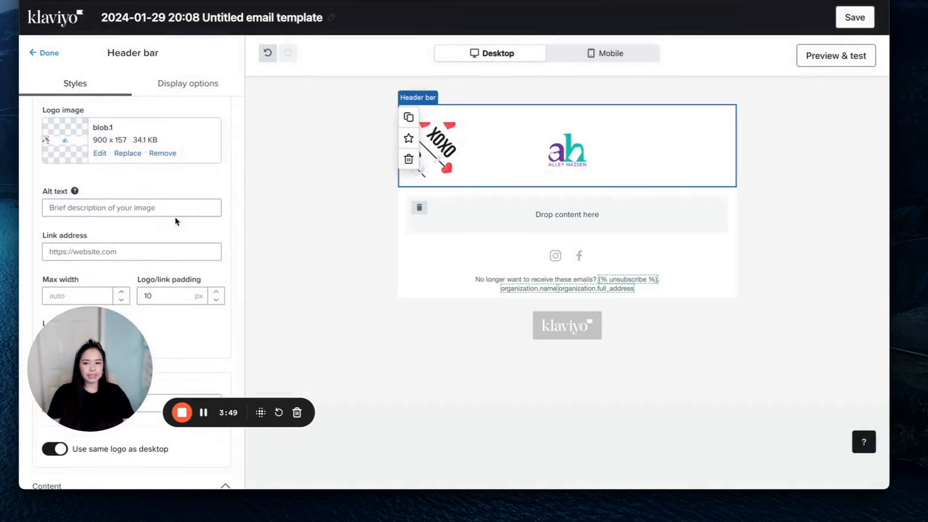
double_click(147, 221)
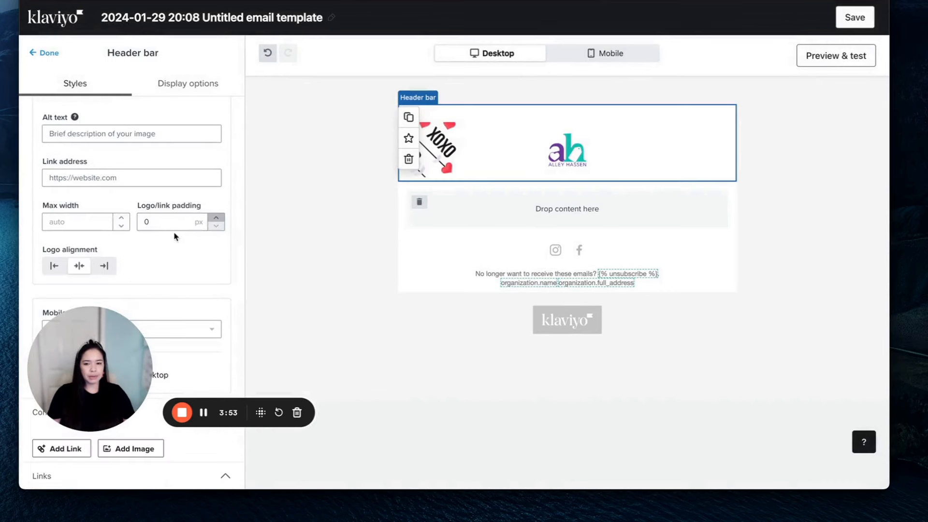
scroll(187, 235, "down", 3)
scroll(203, 202, "down", 6)
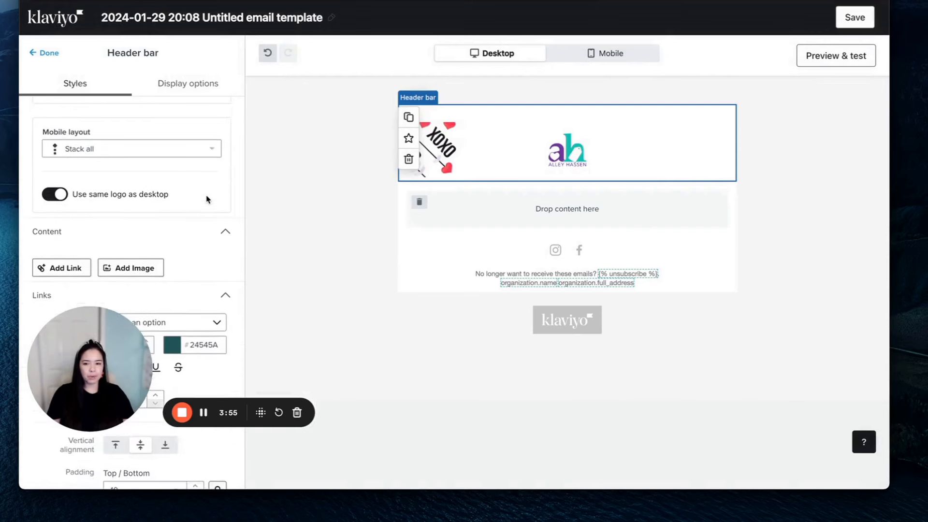
scroll(209, 198, "down", 1)
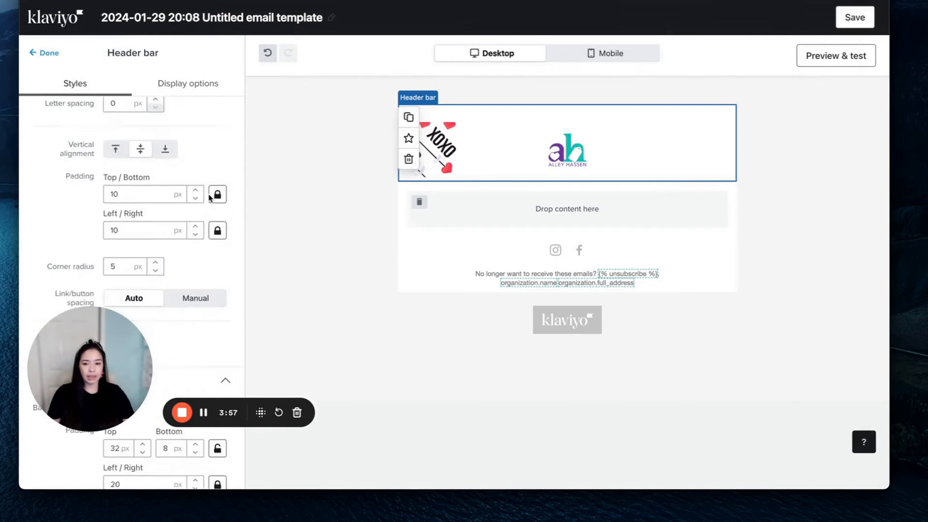
double_click(121, 171)
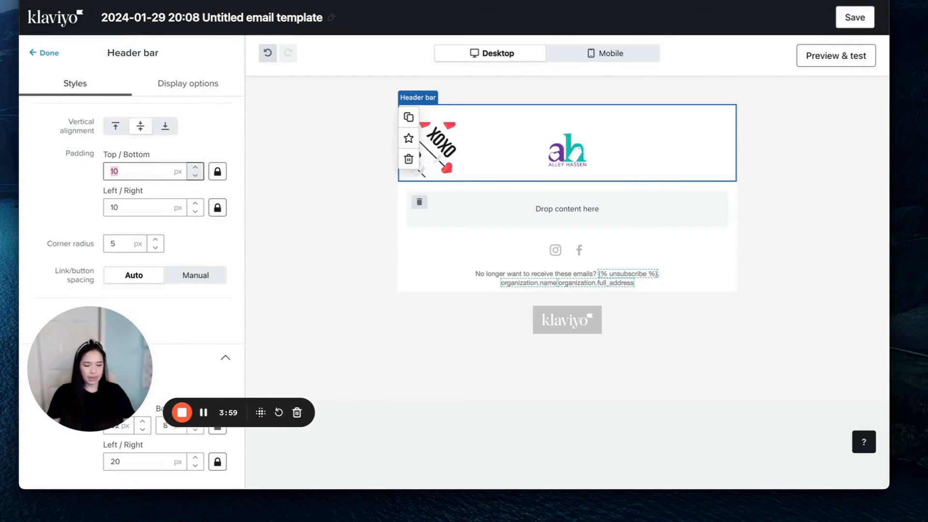
type("0")
key("Tab")
key("Tab")
type("0")
left_click(89, 163)
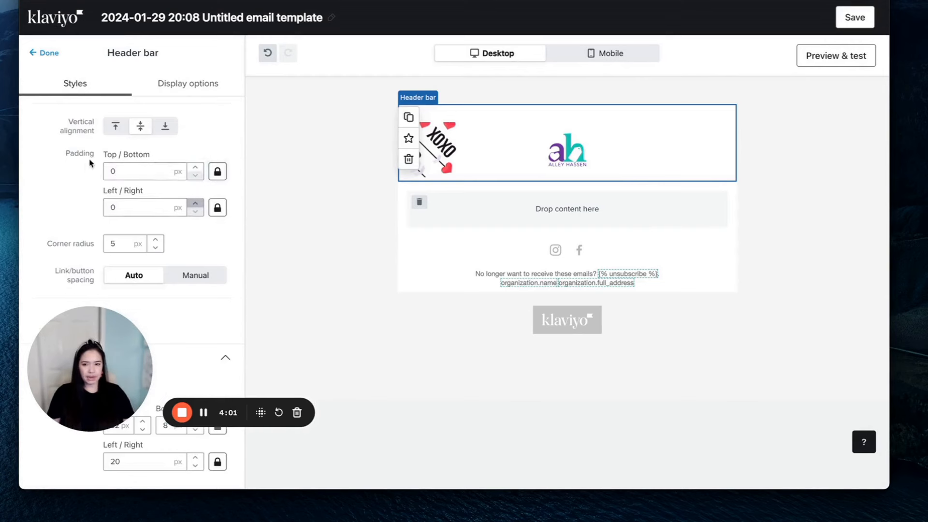
Set the corner radius of the header bar's links to 0 px.
scroll(89, 164, "up", 1)
scroll(89, 163, "down", 1)
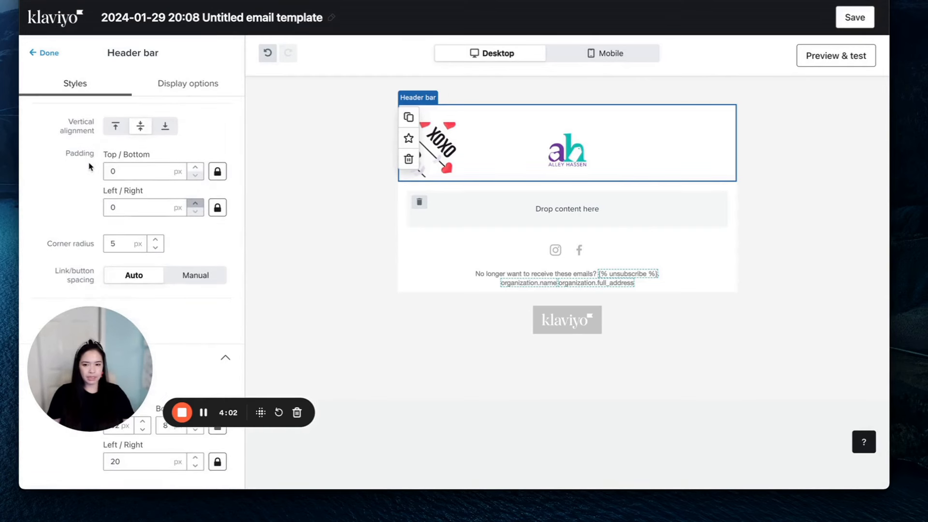
double_click(116, 244)
type("0")
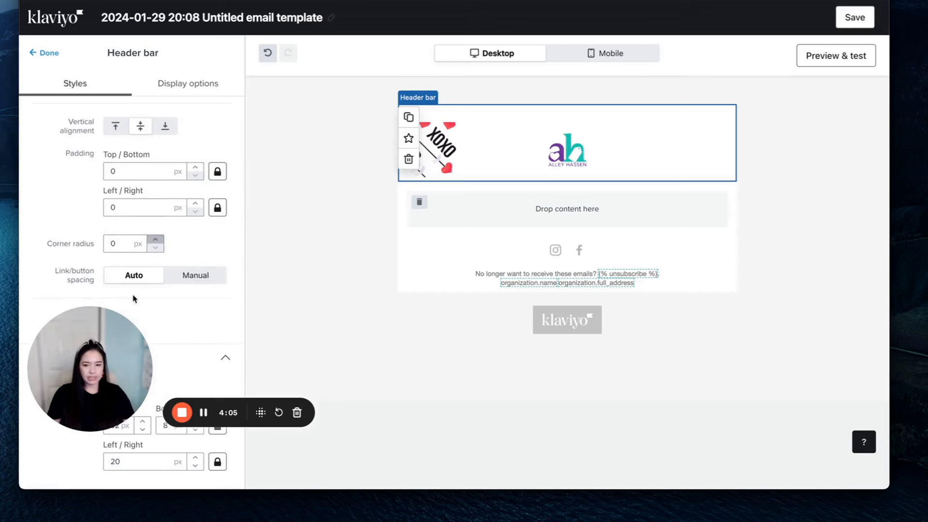
Set the header bar block's top padding and bottom padding to 0 px.
left_click_drag(111, 321, 112, 158)
double_click(115, 425)
type("0")
double_click(165, 425)
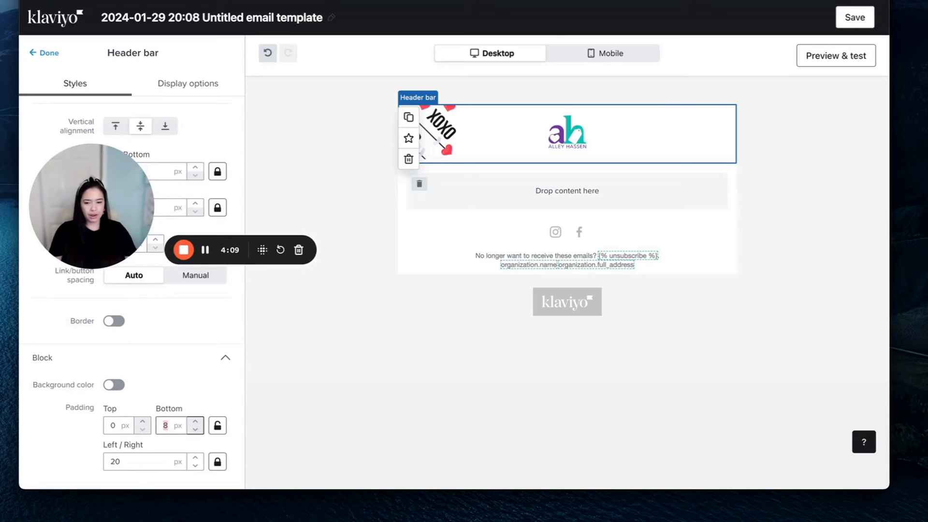
type("0")
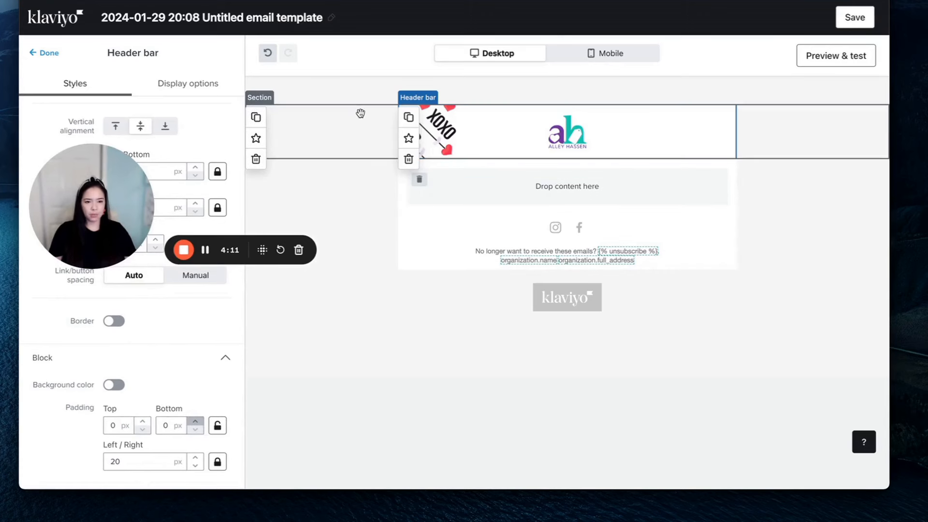
Add an image block in the section below the header bar and fill it with Feb Email Template (1), 900x3600, from the image library.
left_click(358, 112)
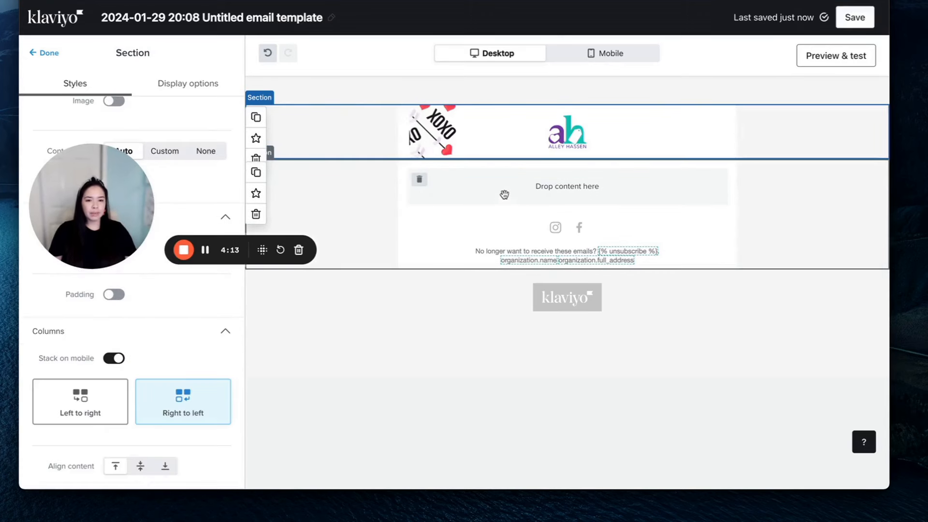
left_click(486, 190)
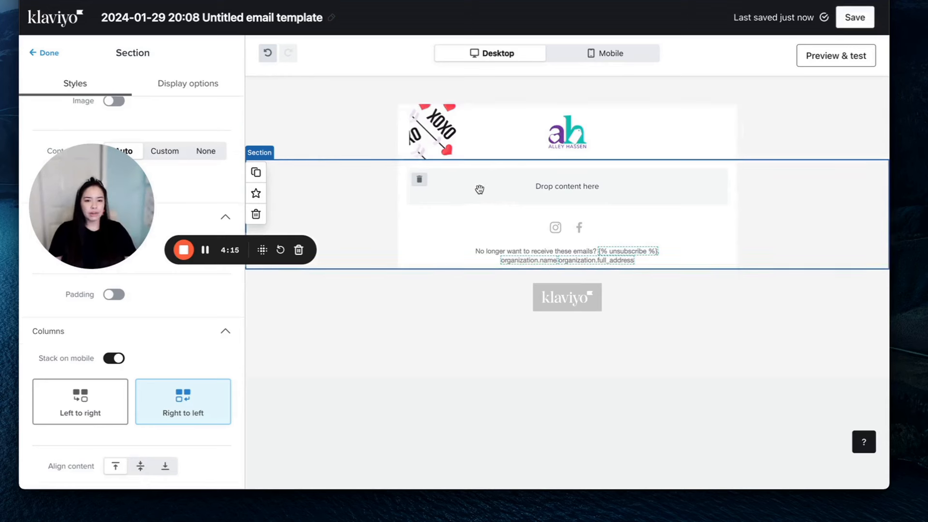
left_click_drag(92, 202, 249, 367)
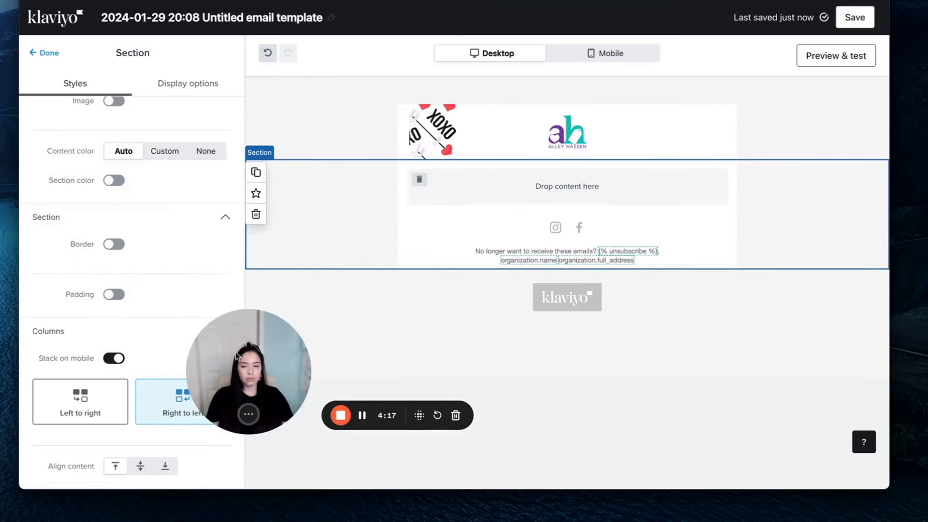
left_click(46, 53)
left_click_drag(135, 184, 571, 199)
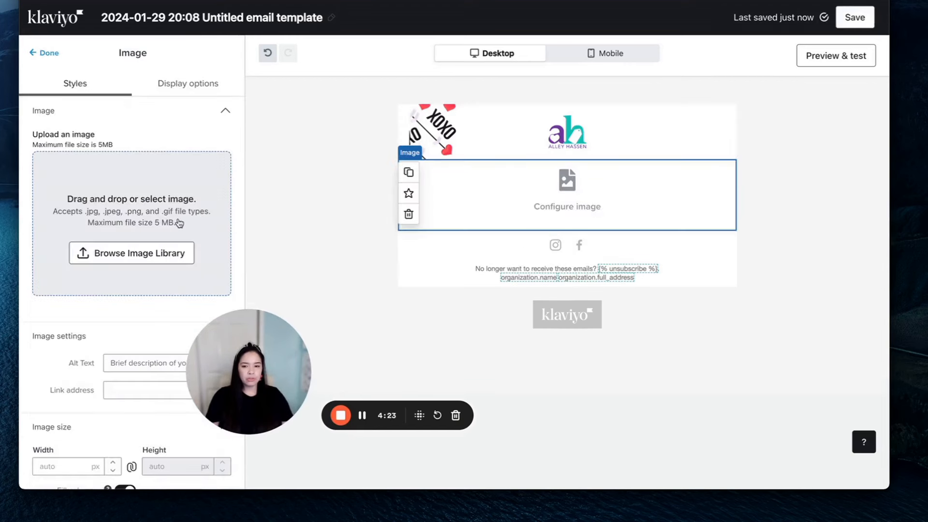
left_click(152, 262)
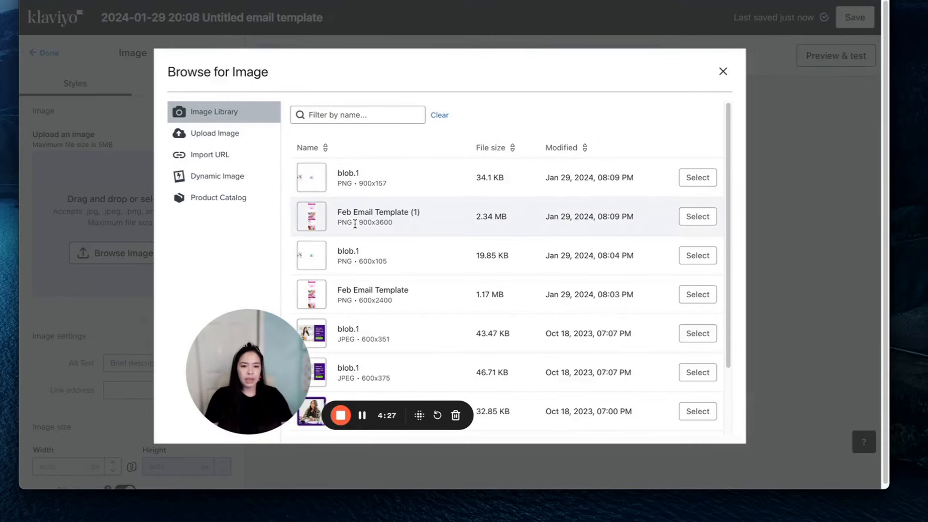
left_click(697, 218)
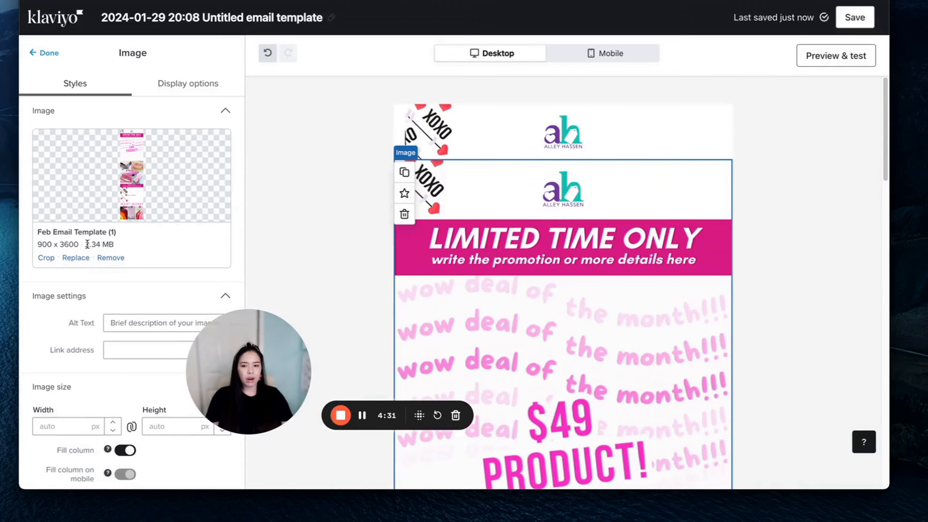
Start cropping the image and lower the crop's upper edge to the start of the pink banner, making the crop about 900 by 3437 px.
left_click(46, 259)
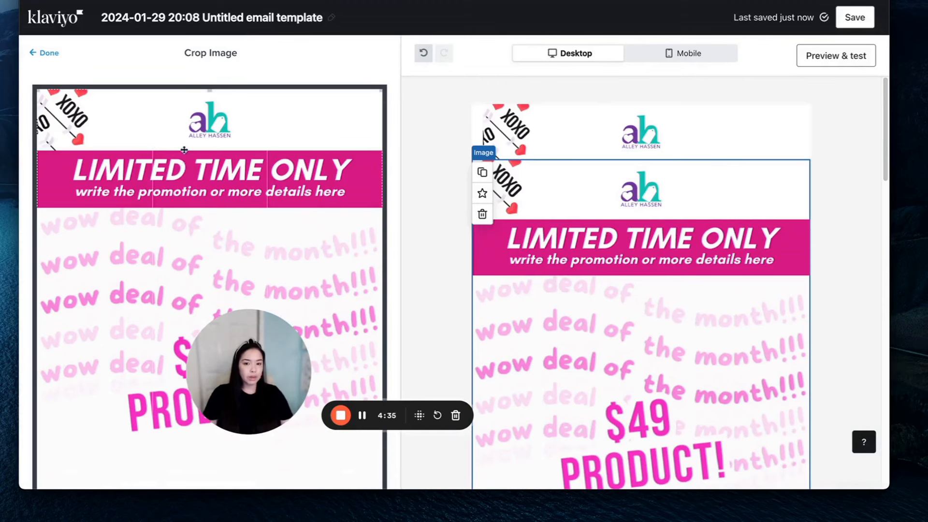
left_click_drag(210, 90, 206, 151)
scroll(216, 205, "down", 5)
scroll(216, 205, "down", 10)
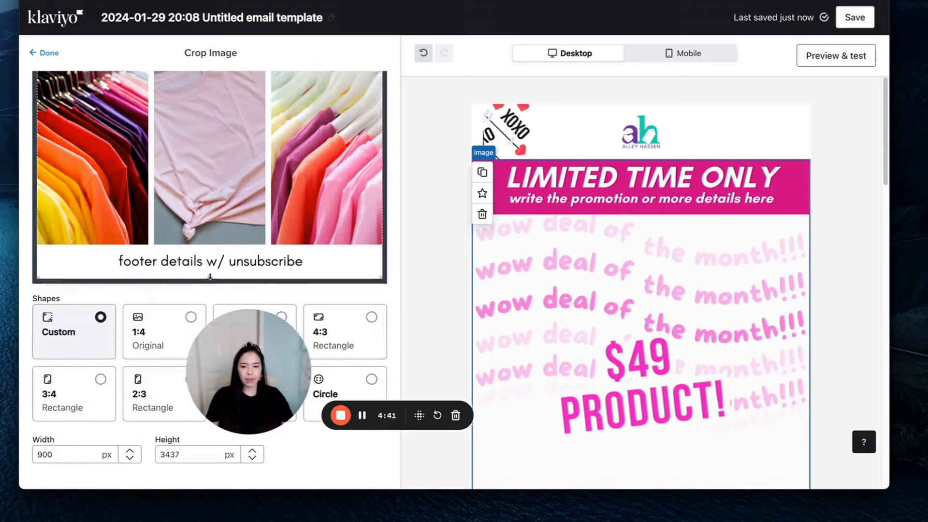
scroll(207, 282, "up", 15)
scroll(220, 137, "up", 2)
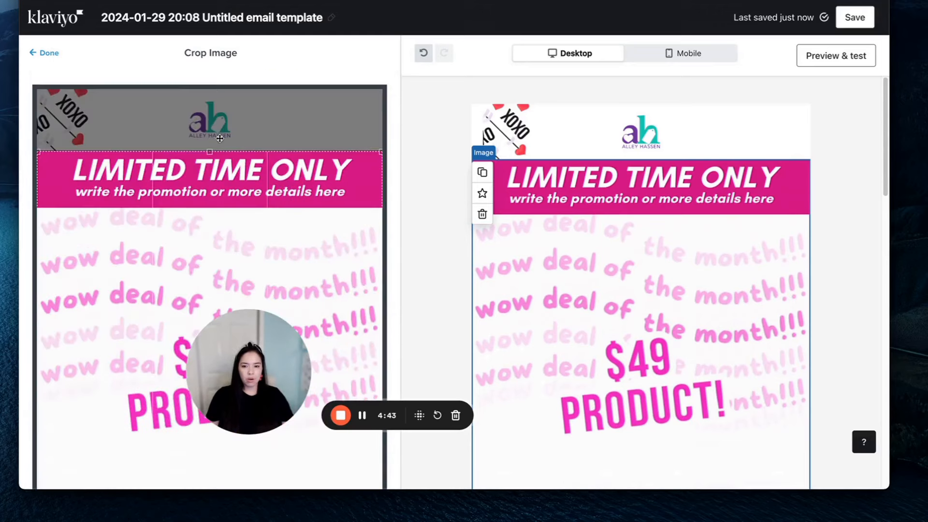
Raise the crop's lower edge from the end of the template up into the $49 Accessories photos.
scroll(194, 198, "down", 15)
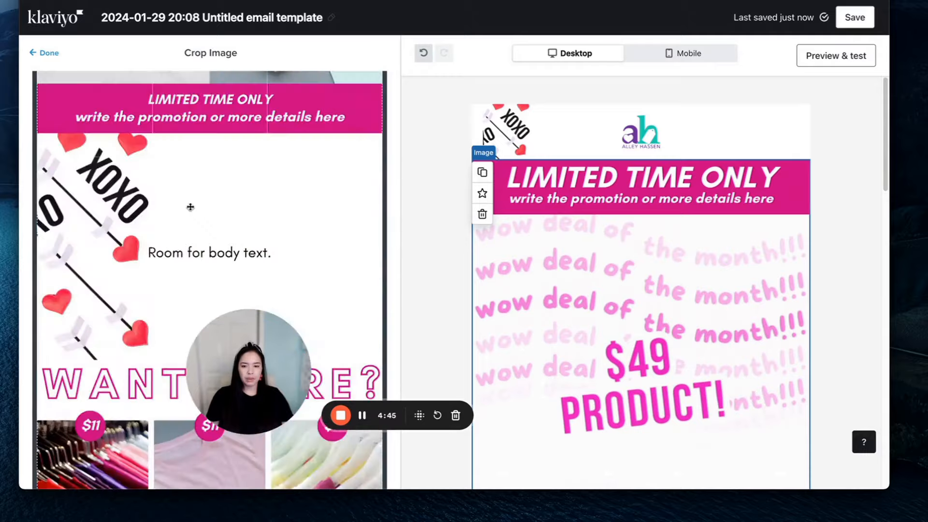
left_click_drag(211, 227, 209, 102)
scroll(195, 249, "up", 5)
left_click_drag(209, 263, 208, 85)
scroll(202, 201, "up", 5)
left_click_drag(212, 289, 210, 88)
scroll(195, 270, "up", 5)
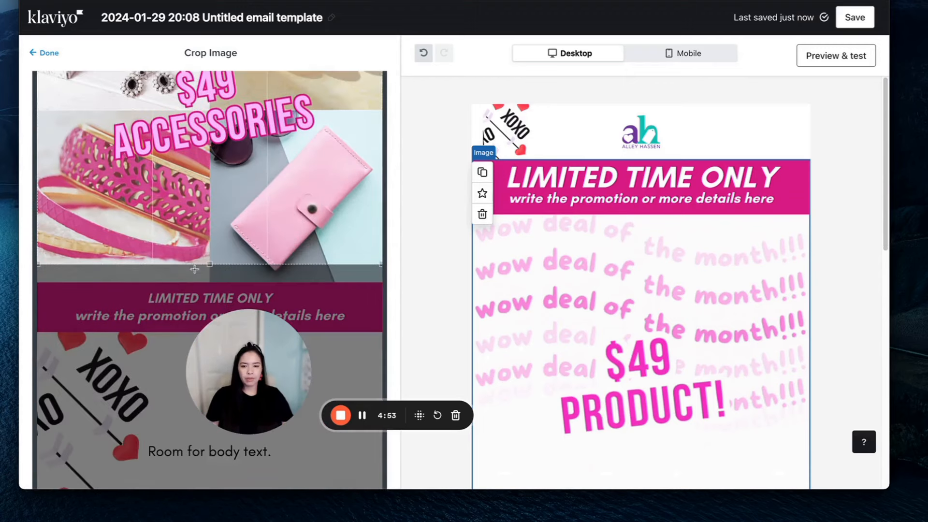
scroll(209, 264, "down", 1)
left_click_drag(210, 258, 211, 123)
scroll(223, 127, "up", 5)
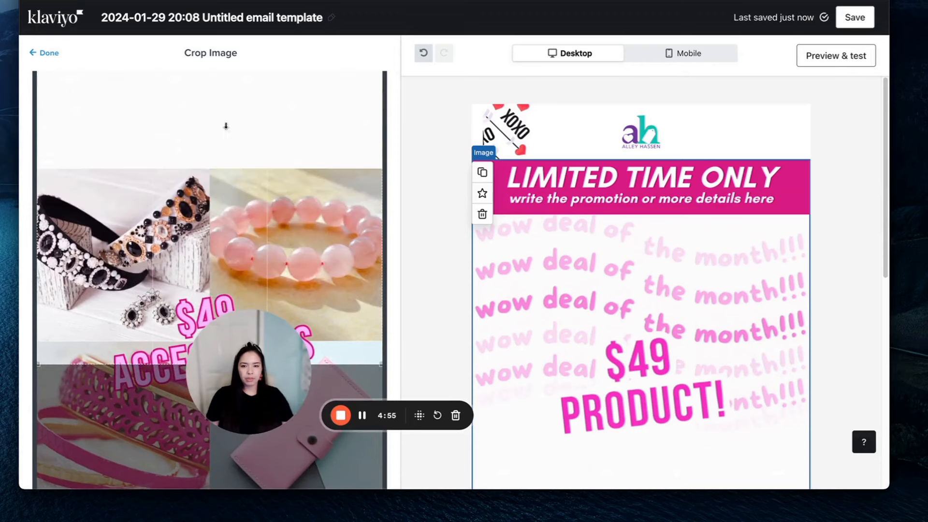
Raise the crop's lower edge further to just below the first LIMITED TIME ONLY banner, making the crop about 307 px high.
scroll(224, 128, "down", 2)
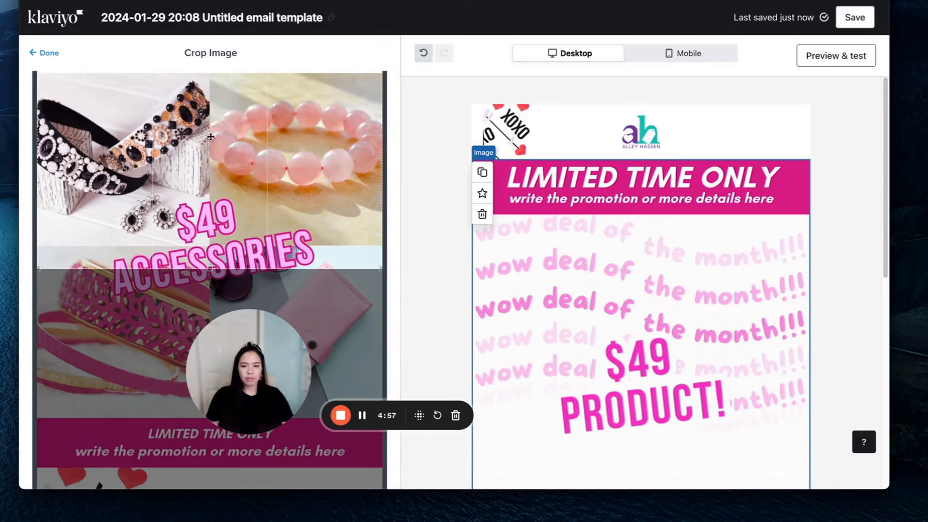
left_click_drag(210, 269, 211, 152)
scroll(217, 219, "up", 2)
left_click_drag(209, 196, 205, 94)
scroll(212, 215, "up", 5)
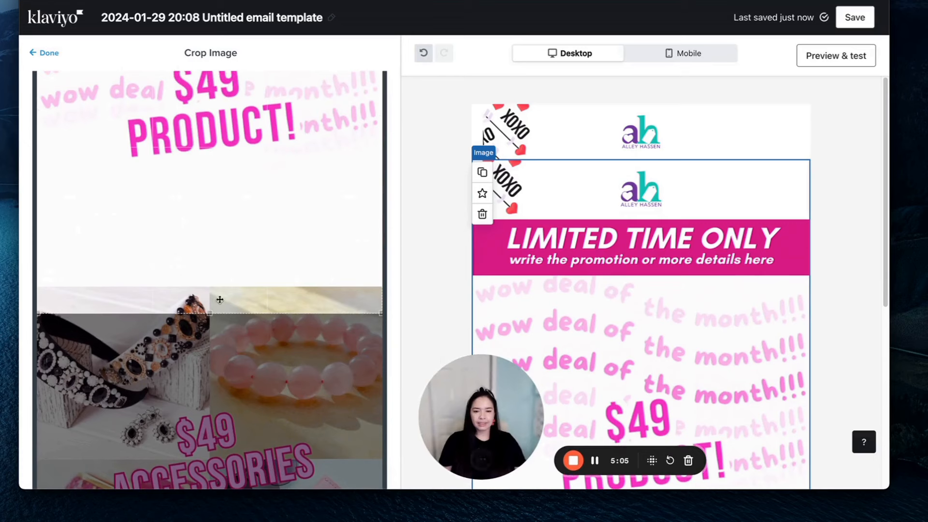
left_click_drag(212, 315, 210, 75)
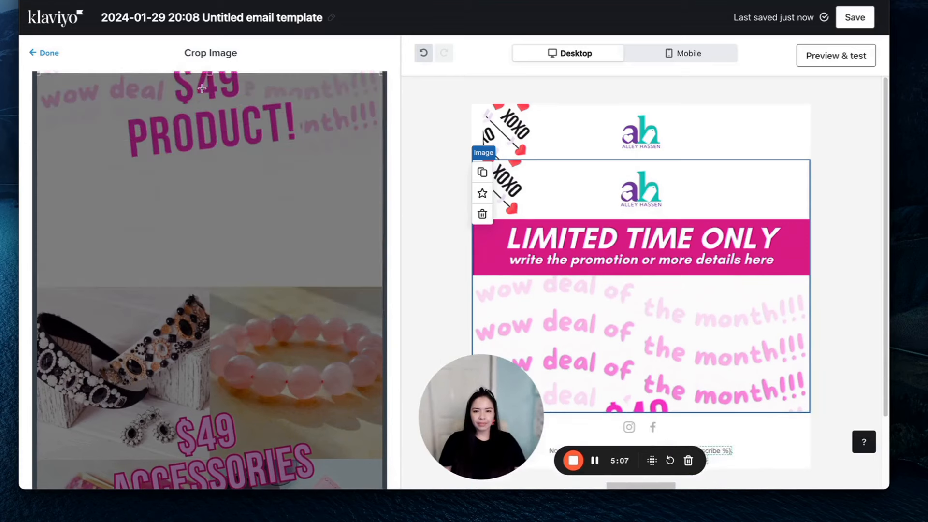
scroll(201, 186, "up", 4)
left_click_drag(210, 267, 210, 126)
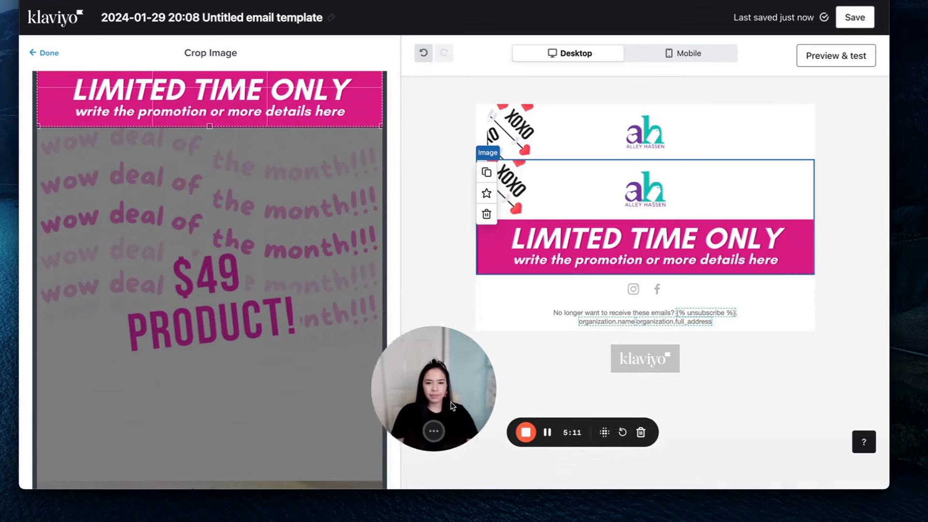
Lower the crop's upper edge to the pink banner's upper edge again and finish cropping so only the banner is kept.
scroll(273, 264, "down", 12)
scroll(273, 264, "down", 10)
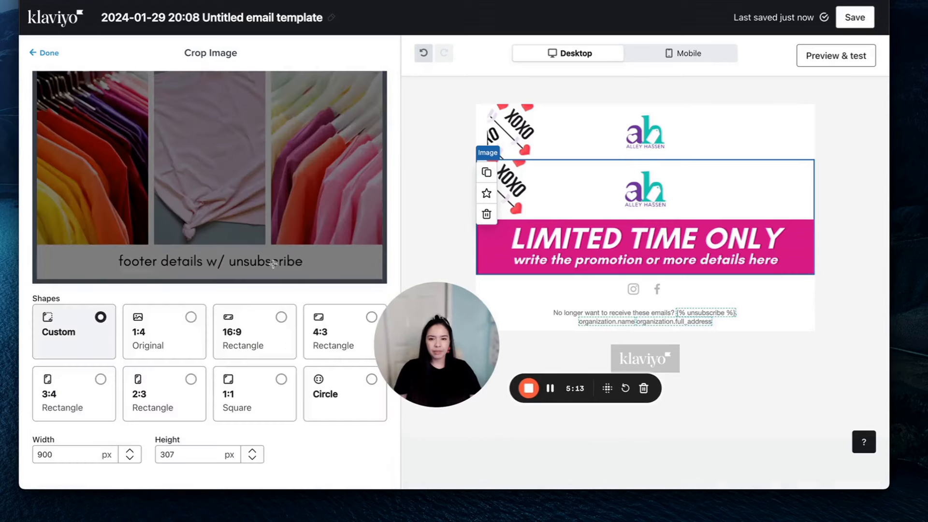
scroll(269, 268, "up", 20)
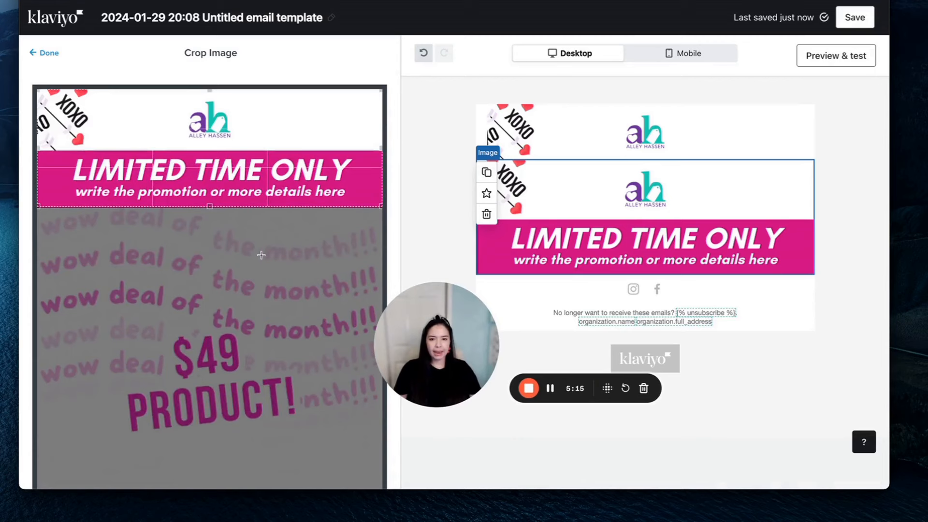
left_click_drag(211, 91, 211, 153)
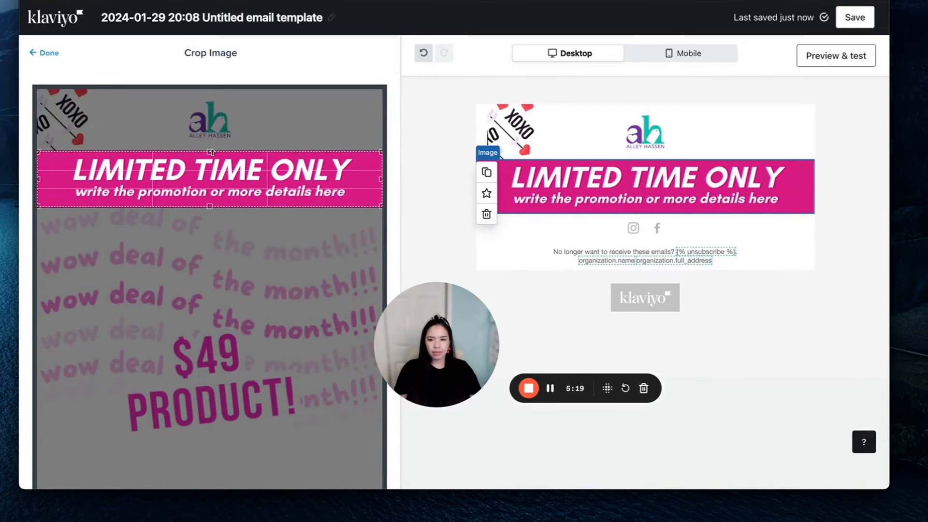
left_click(55, 53)
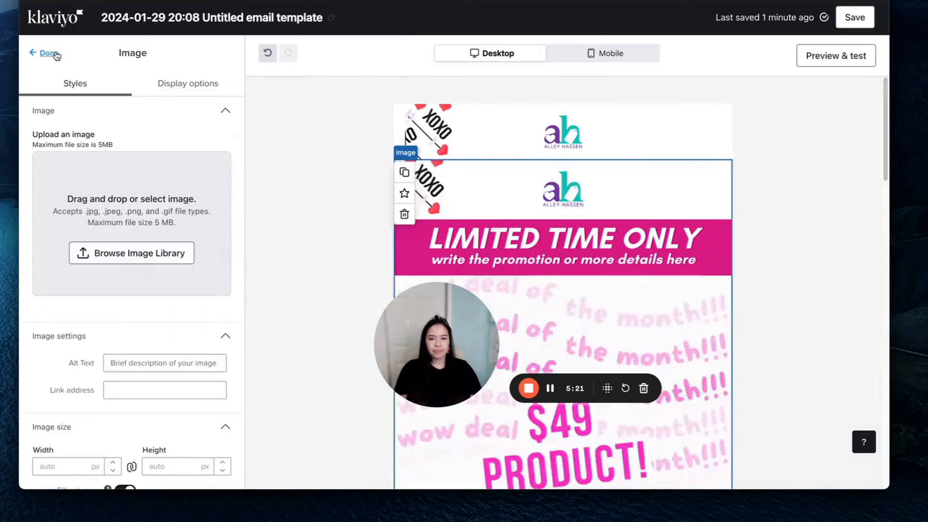
Add a text block directly below the cropped LIMITED TIME ONLY banner image.
left_click(333, 199)
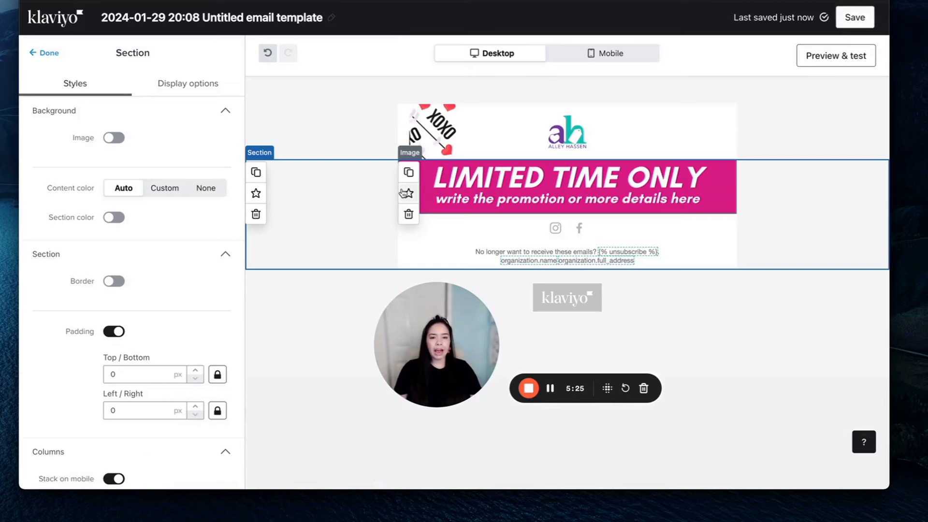
left_click(290, 127)
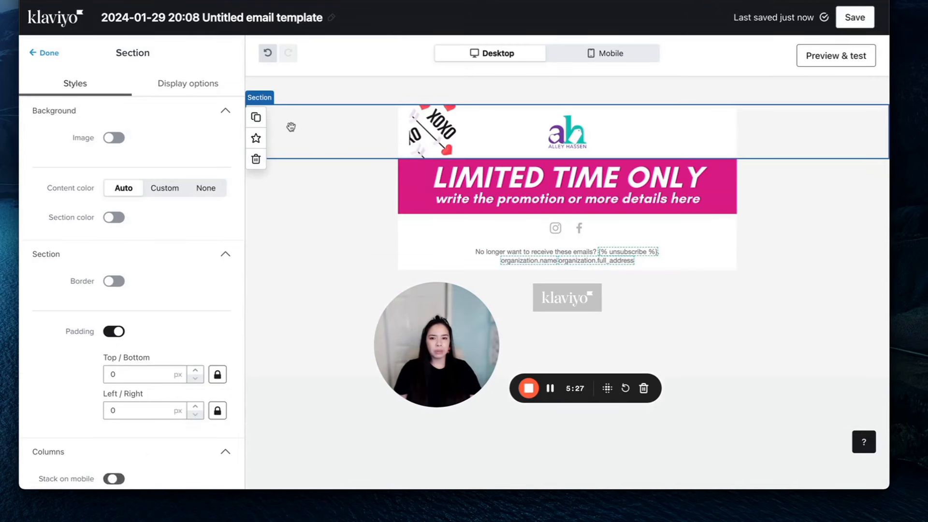
left_click(50, 54)
mouse_move(72, 170)
left_mouse_down()
mouse_move(420, 202)
mouse_move(449, 243)
mouse_move(455, 192)
mouse_move(459, 230)
left_mouse_up()
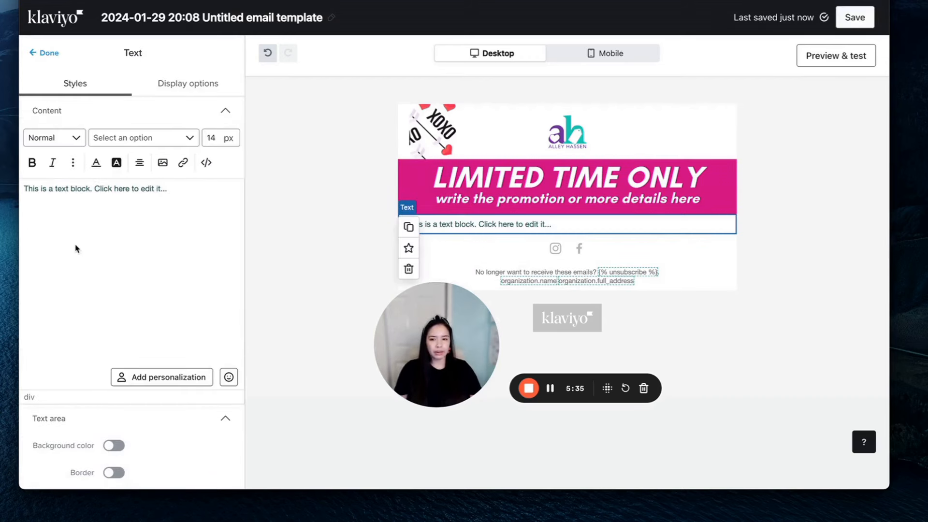
Enable the background color for the text block's Block area, leaving the text area's background color off.
scroll(97, 239, "down", 5)
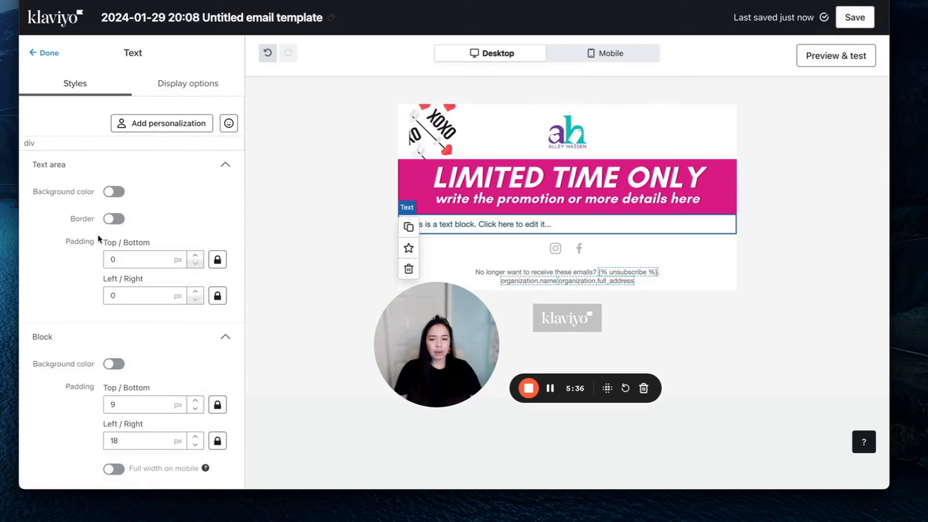
left_click(114, 193)
left_click(114, 192)
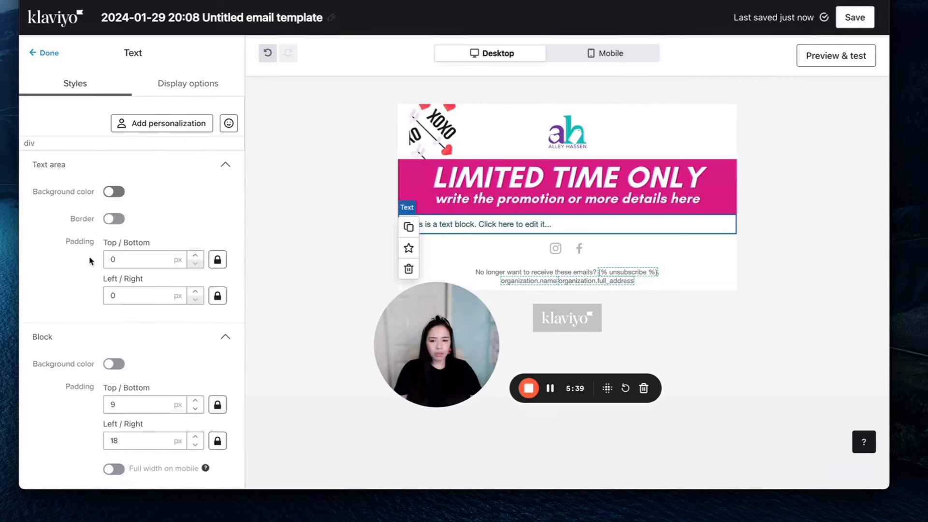
left_click(117, 365)
left_click(150, 370)
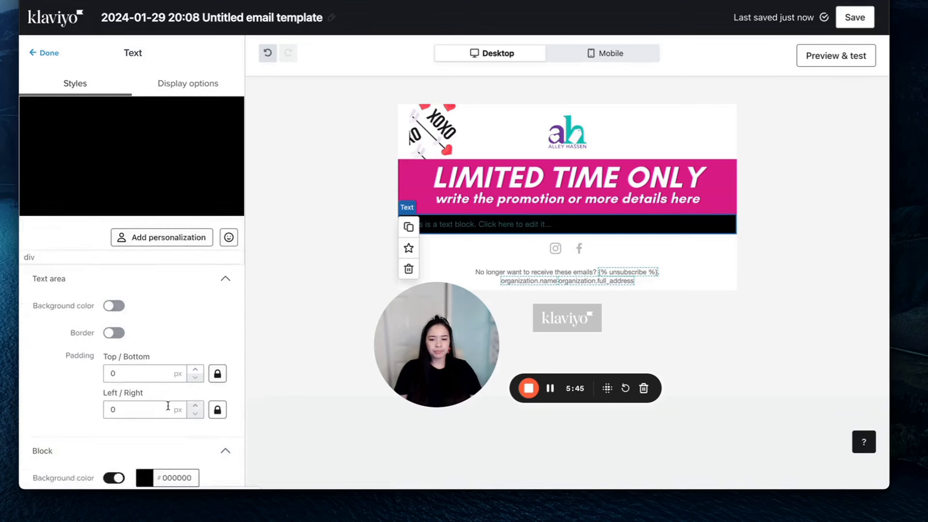
left_click(89, 338)
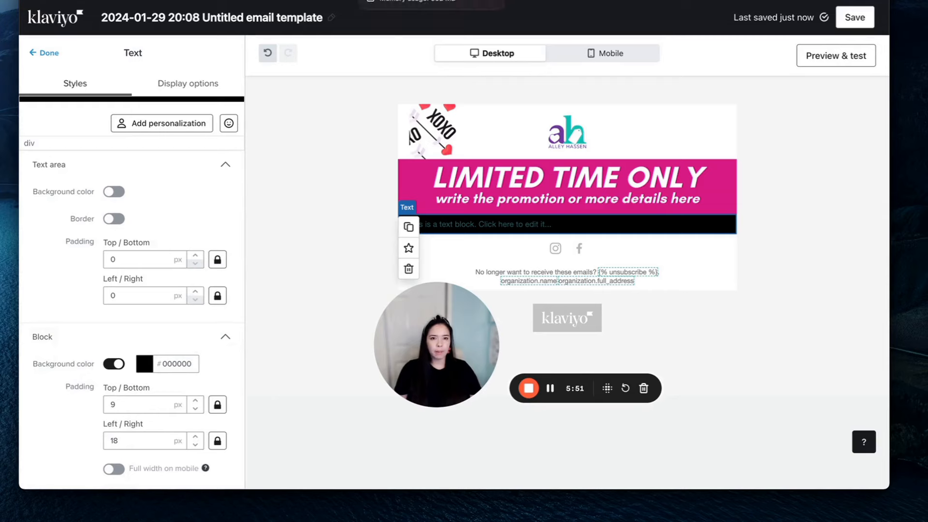
Switch to Canva and copy the hex color code of the pink LIMITED TIME ONLY banner shape.
left_click(263, 0)
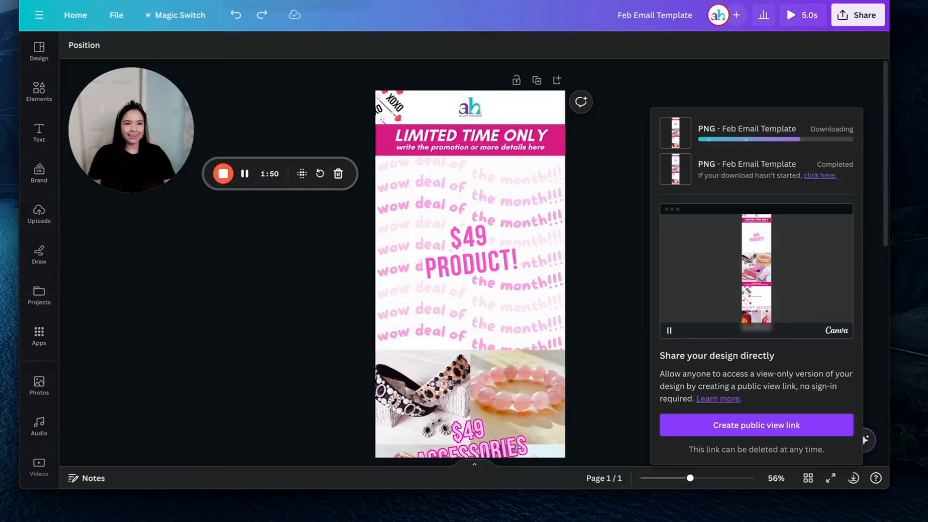
left_click(378, 138)
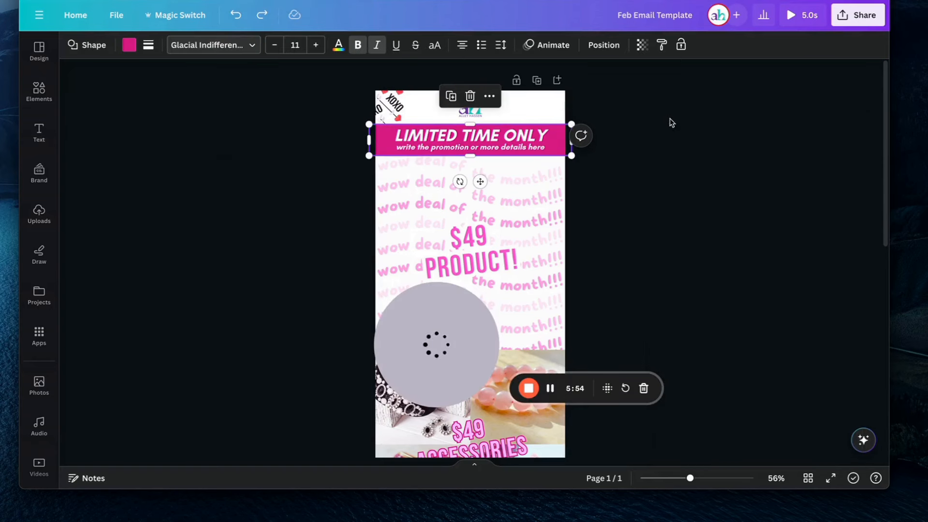
left_click(128, 46)
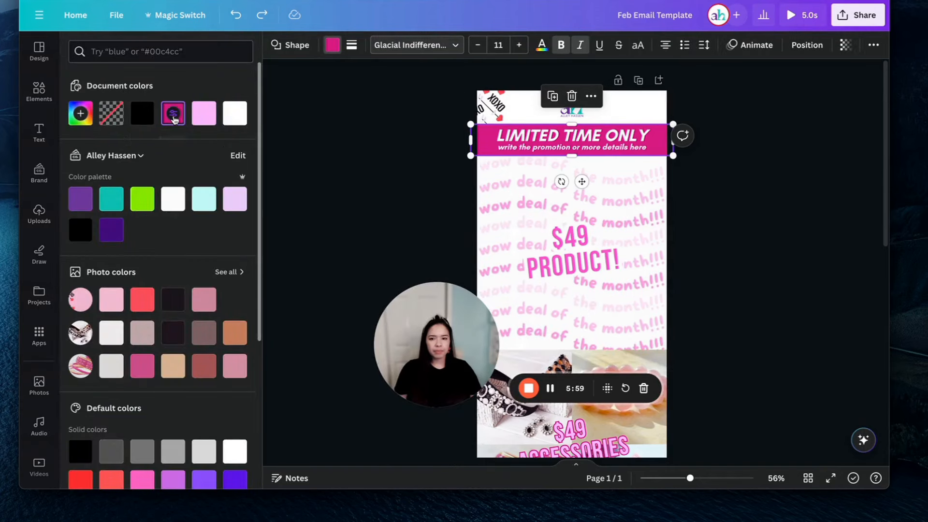
left_click(173, 114)
key("ctrl+c")
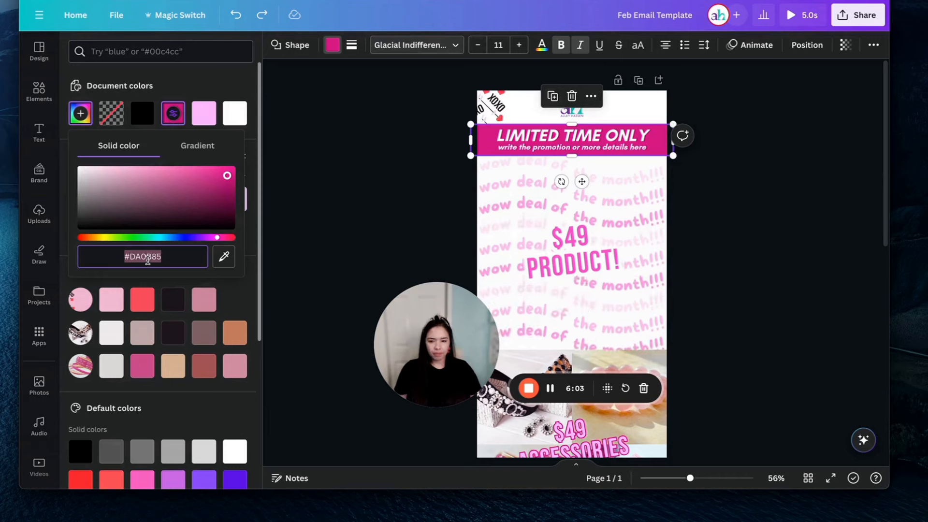
Switch back to Klaviyo and set the text block's Block background color to the copied pink DA0B85.
key("ctrl+Tab")
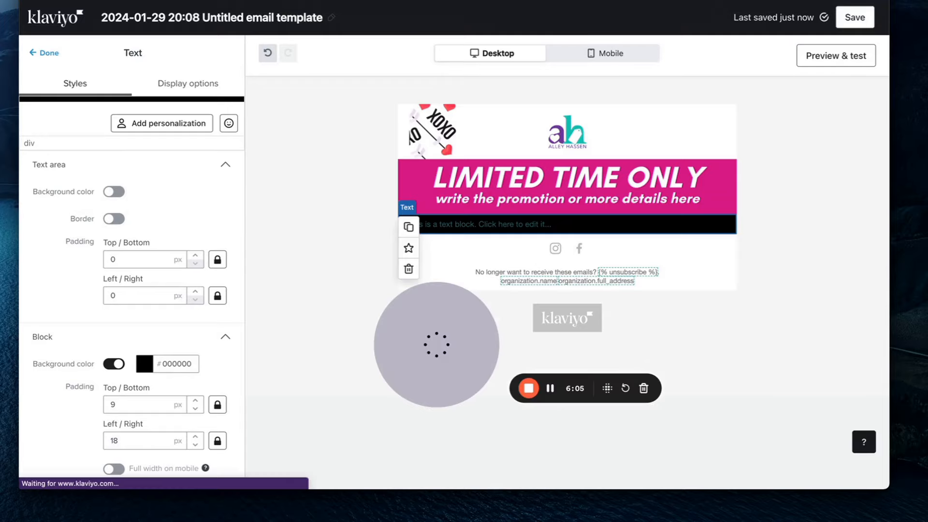
left_click(168, 363)
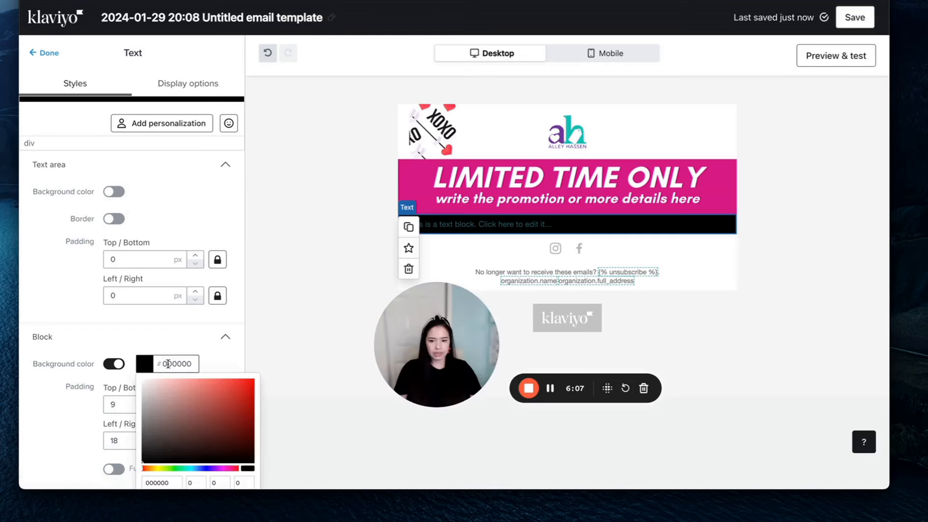
key("ctrl+v")
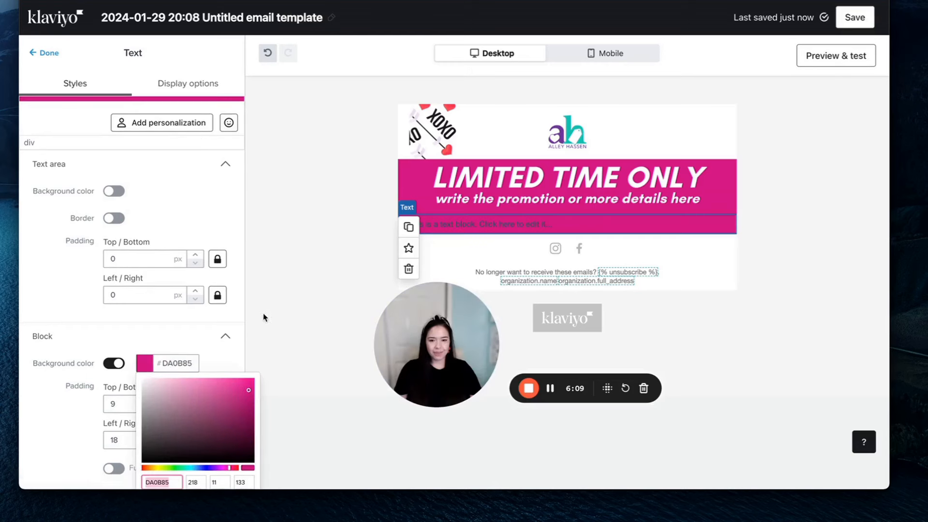
left_click(264, 312)
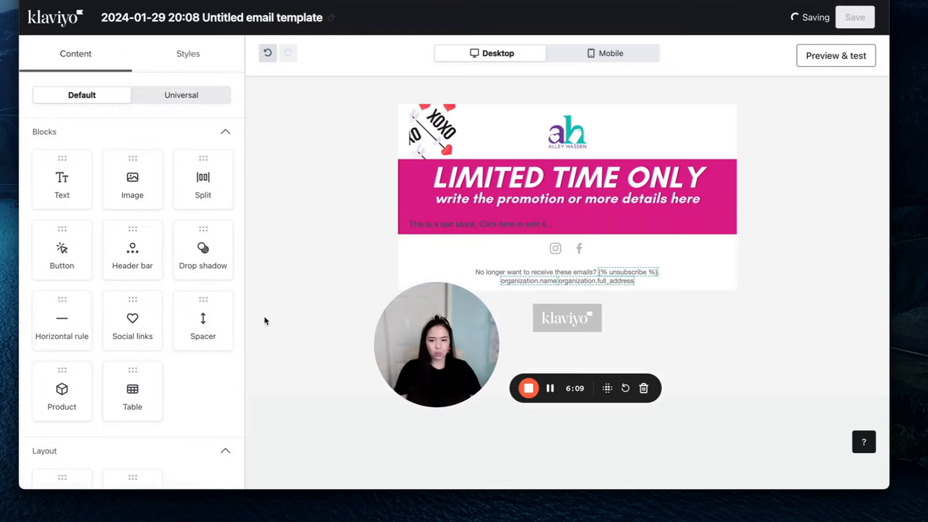
Split the pink text block's placeholder into two lines after "This is a text block." and center both lines.
left_click(466, 227)
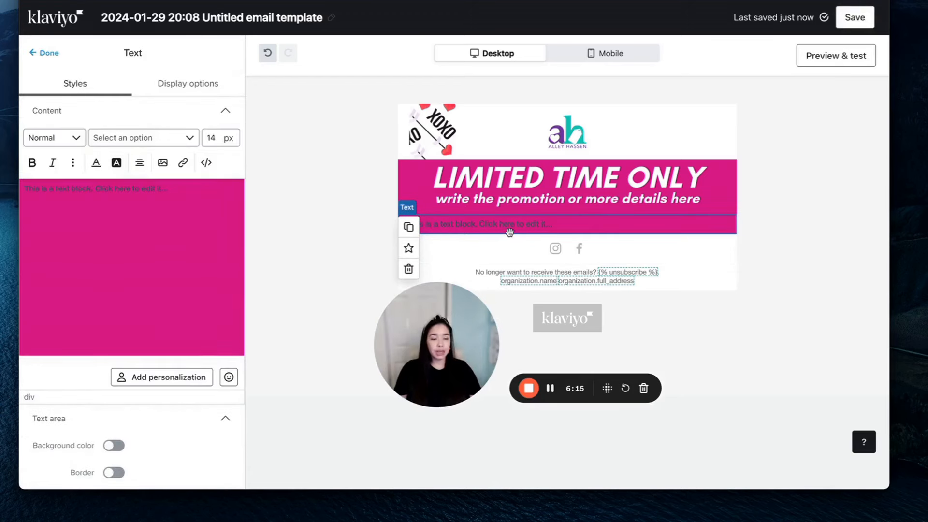
triple_click(102, 188)
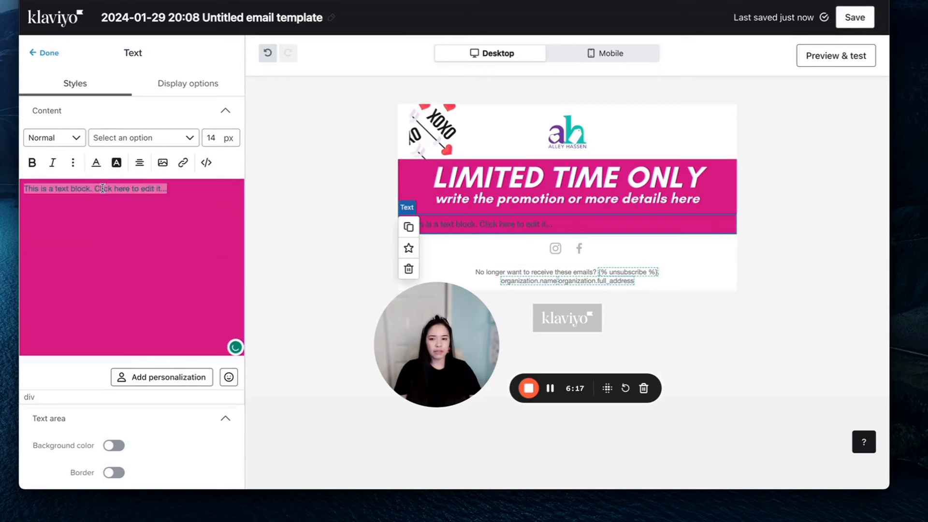
left_click(94, 189)
key("Return")
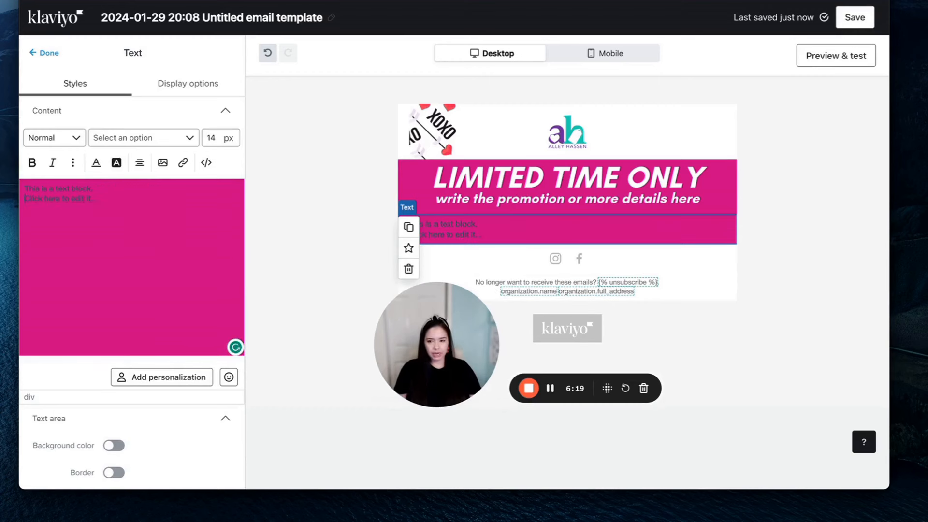
key("ctrl+a")
left_click(139, 162)
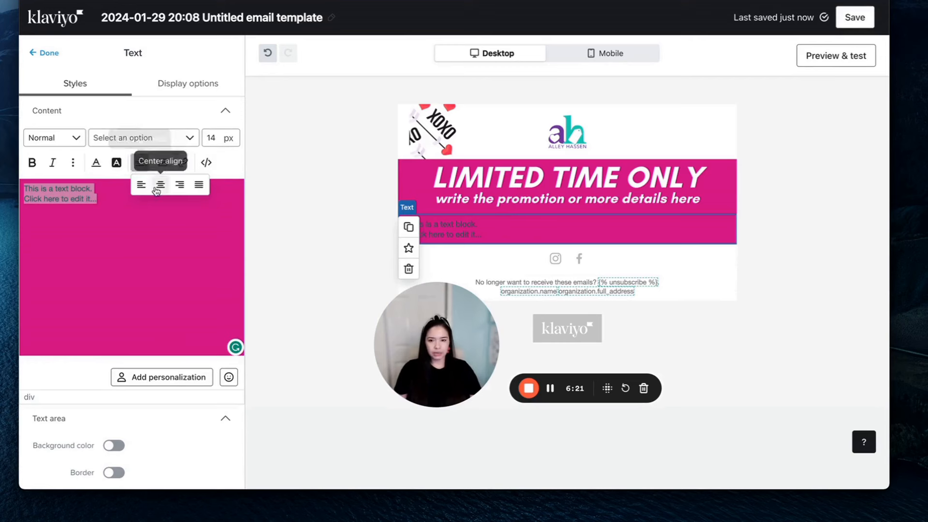
left_click(160, 186)
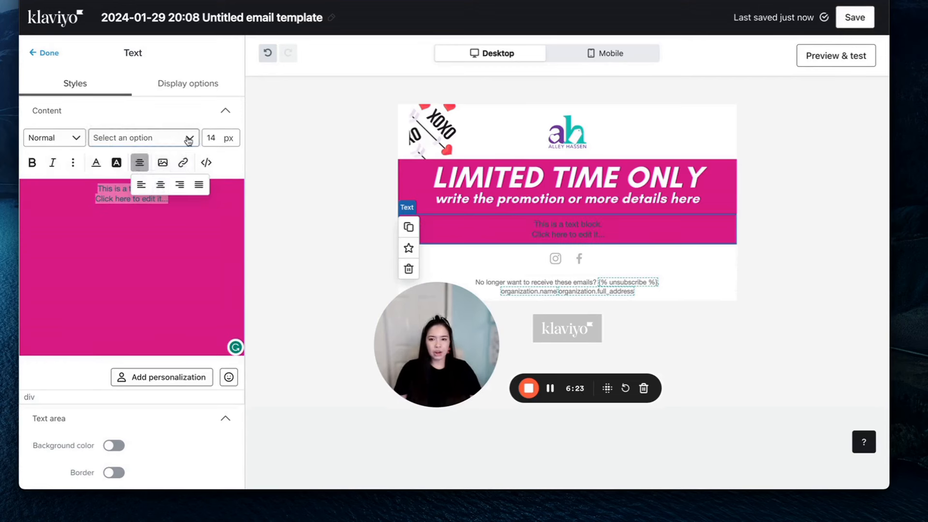
Set both placeholder lines in the pink text block to 40 px and make them bold.
double_click(211, 138)
type("24")
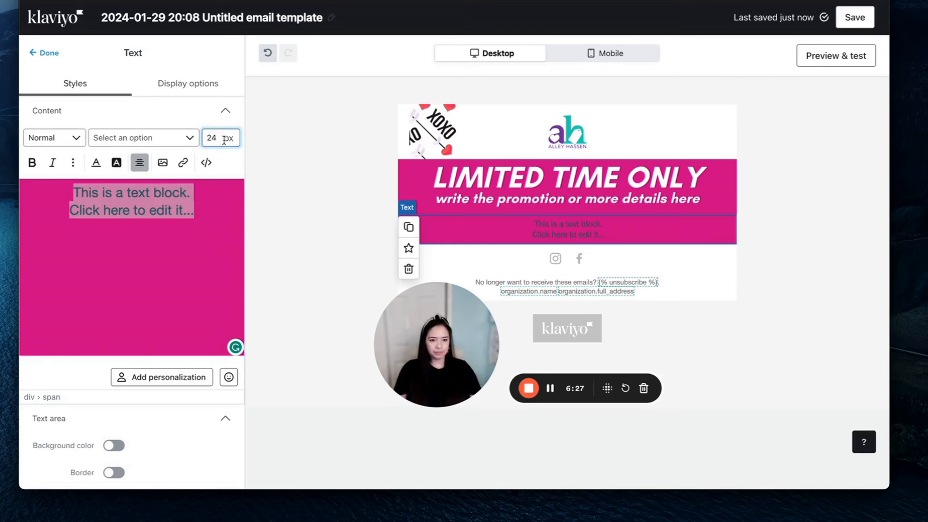
type("60")
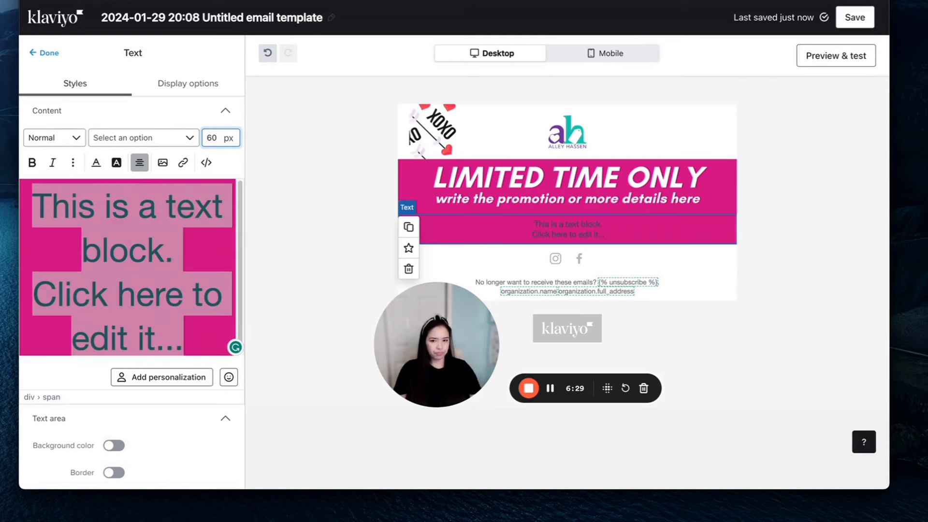
type("4")
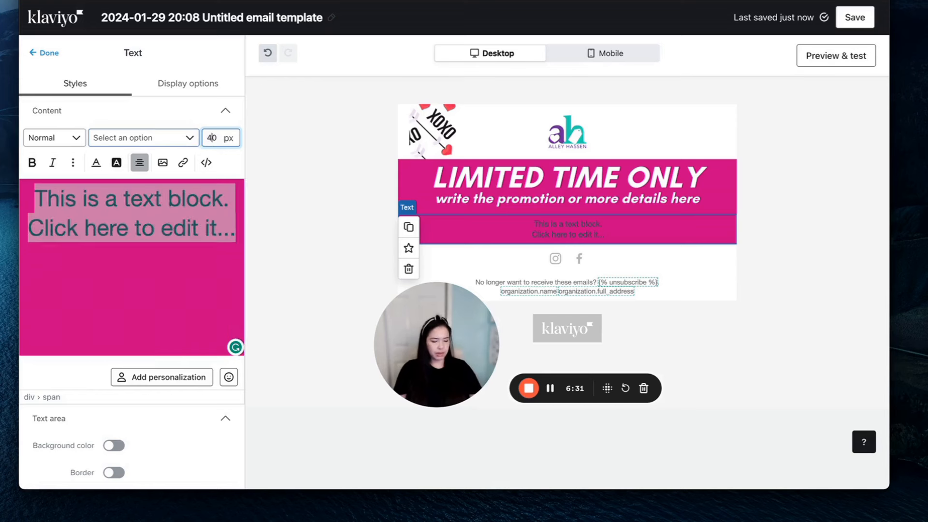
left_click(32, 163)
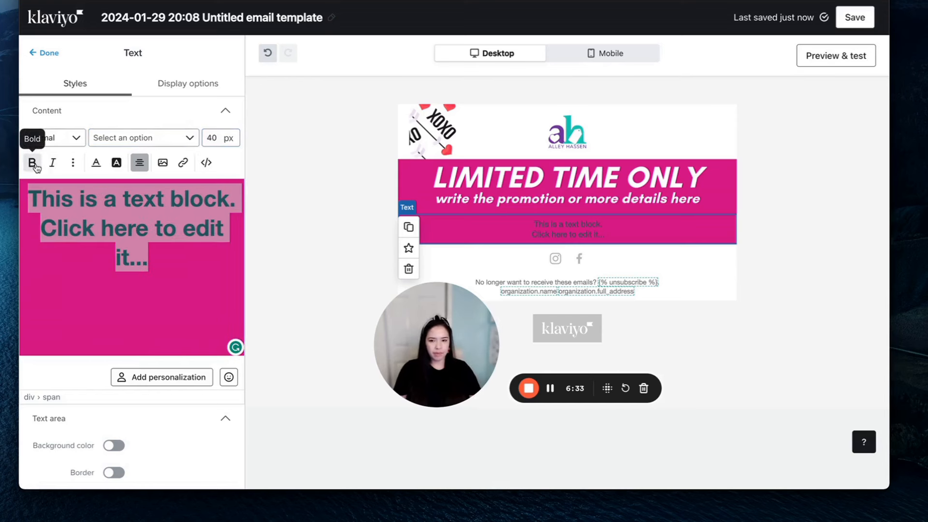
Set the text color of both placeholder lines to white, hex FFFFFF.
left_click(96, 163)
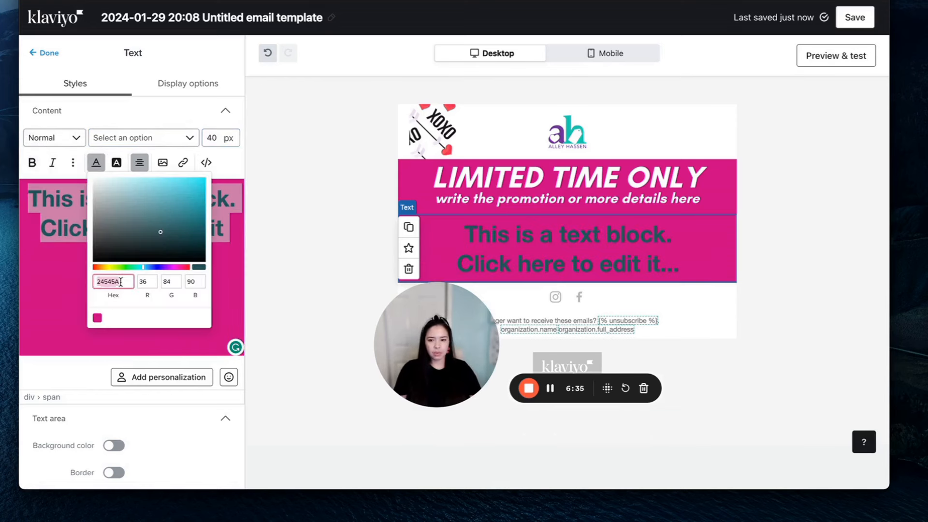
type("ffffff")
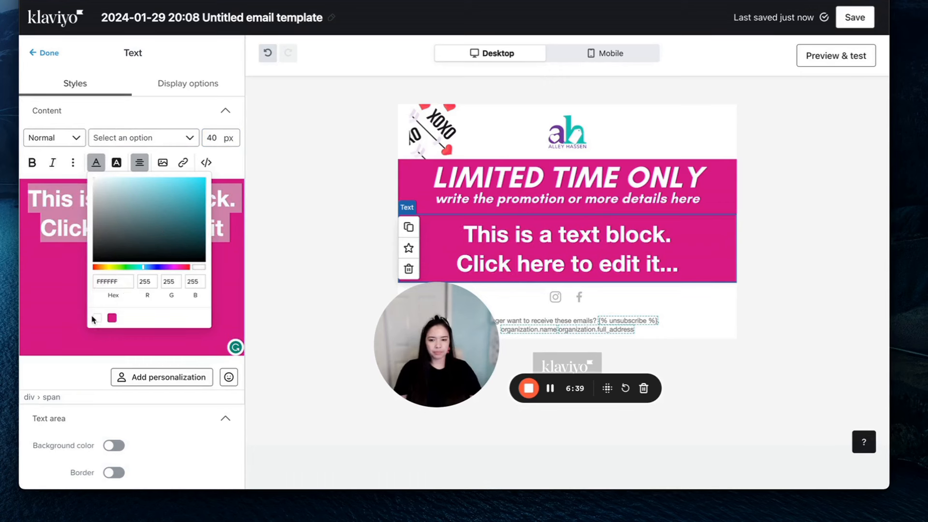
left_click(67, 298)
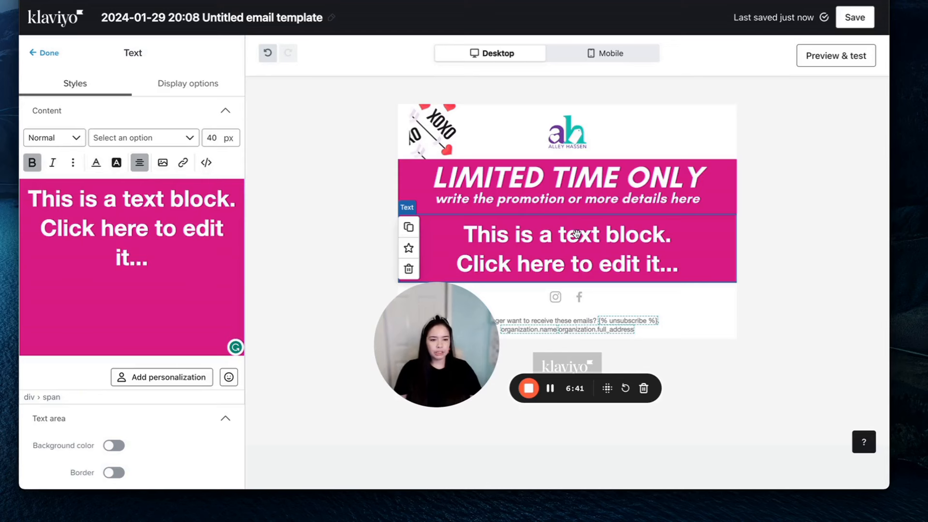
Set the second line, "Click here to edit it...", to 24 px and remove its bold formatting.
left_click_drag(38, 225, 156, 255)
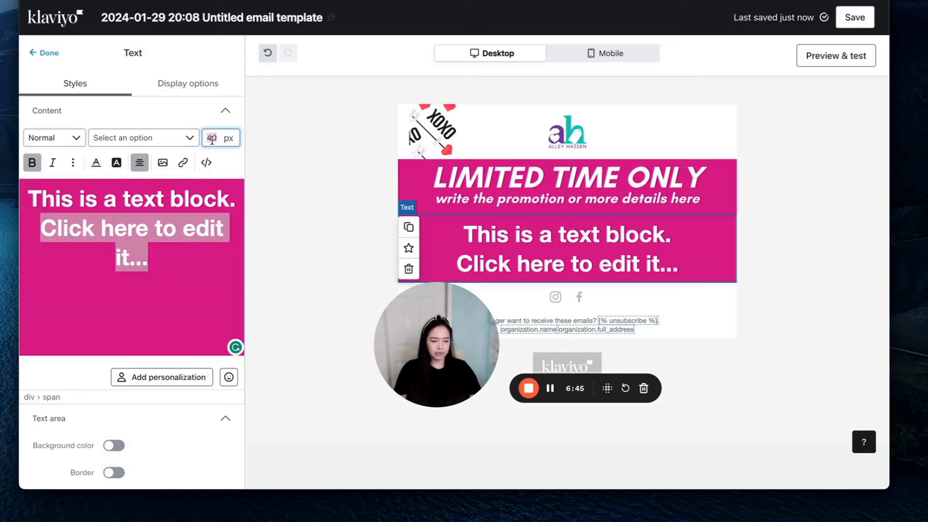
type("24")
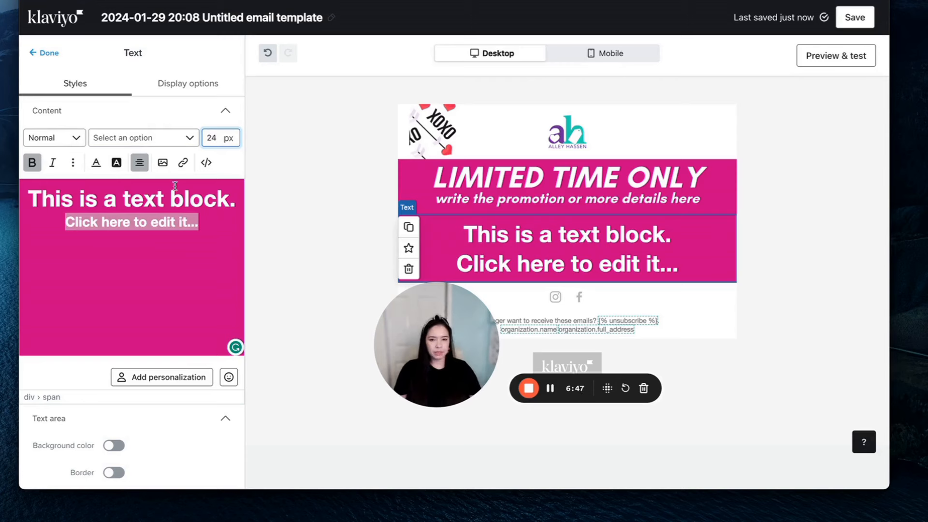
left_click(97, 164)
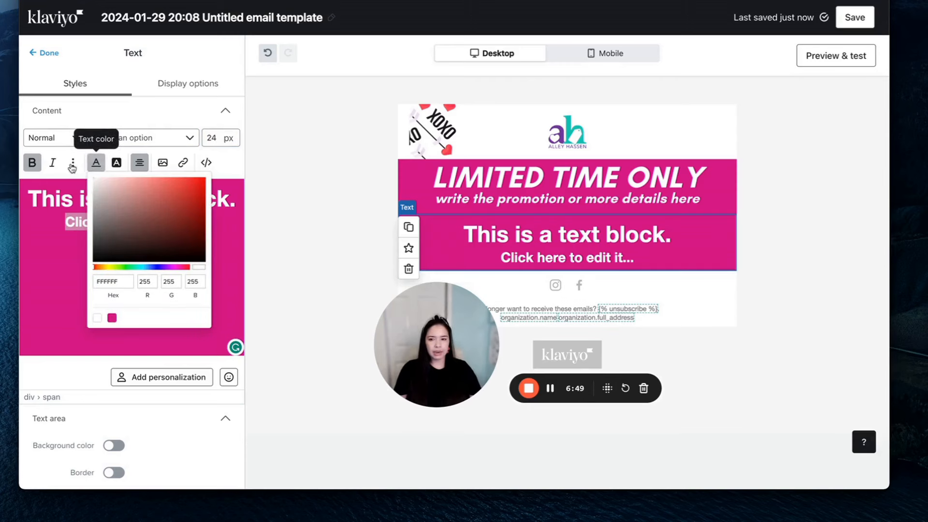
left_click(32, 163)
Replace the first line's placeholder text with "LIMITED TIME ONLY", keeping the second line in place.
left_click(92, 199)
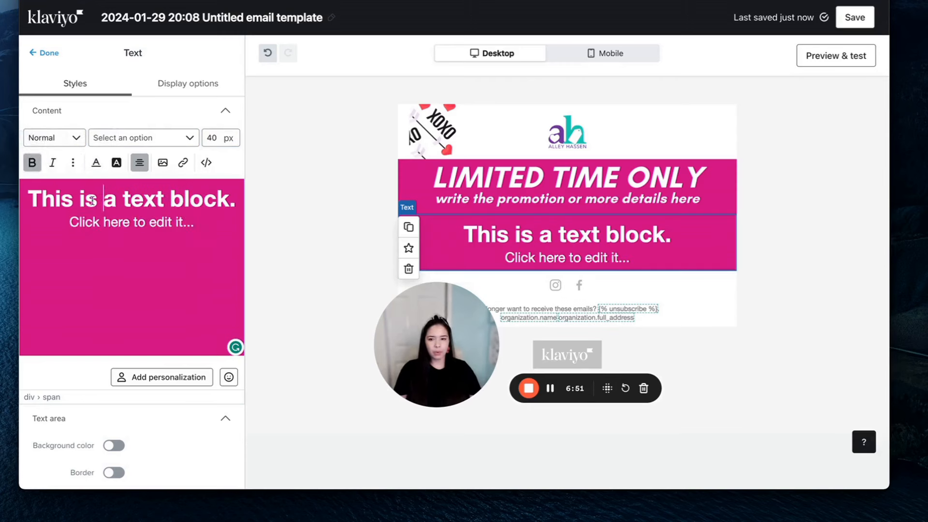
key("Caps_Lock")
type("LIMITED TIME O")
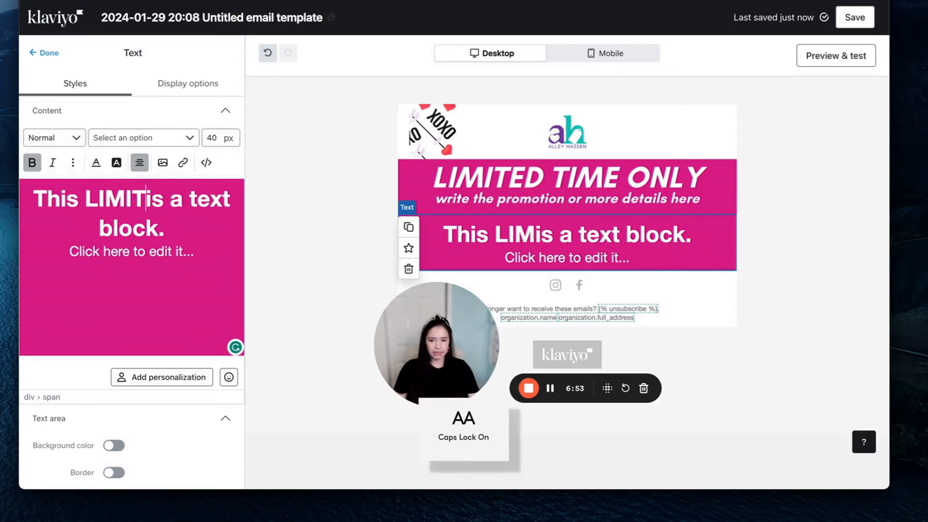
type("NLY")
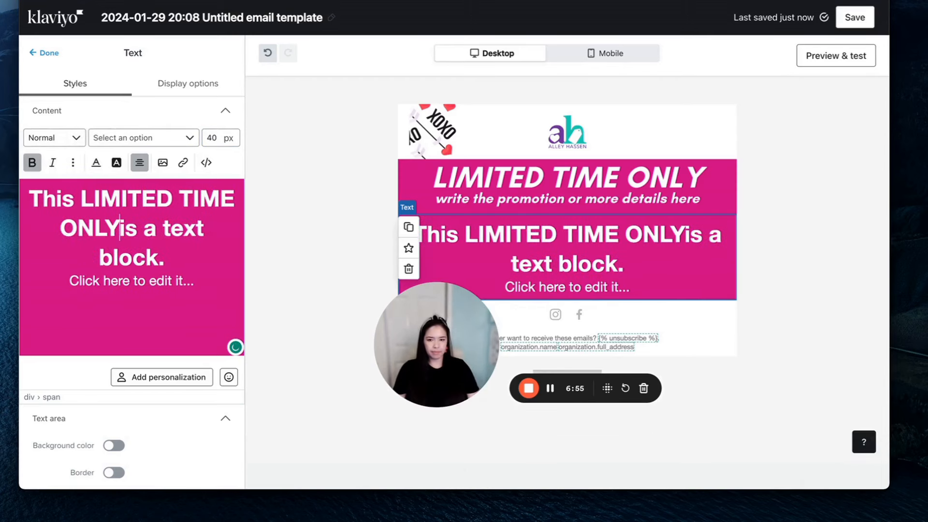
key("alt+shift+Right")
key("alt+shift+Right")
key("shift+Down")
key("shift+Down")
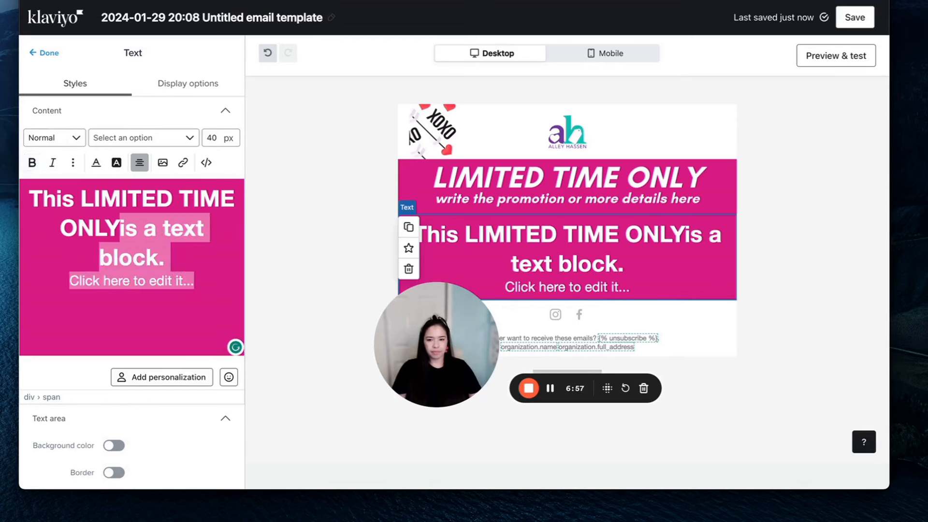
key("shift+Up")
key("BackSpace")
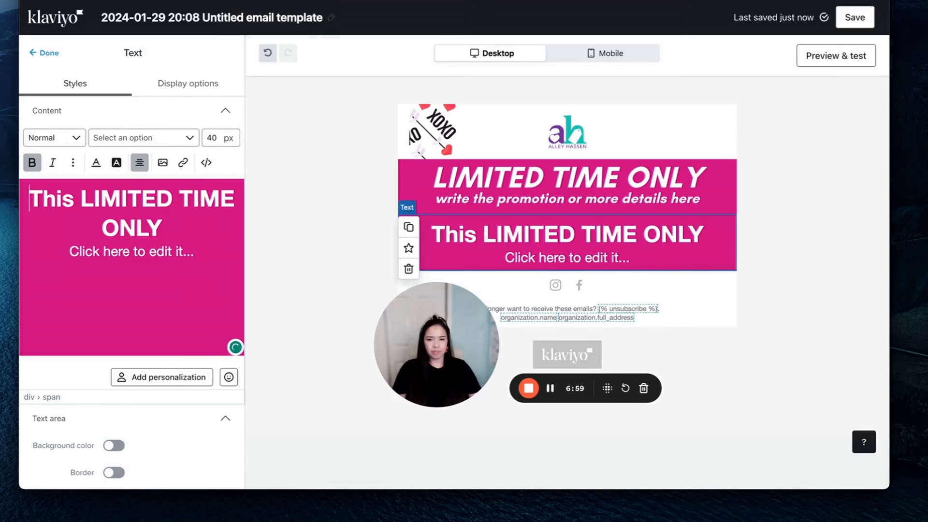
key("Delete")
key("Delete")
key("Delete")
key("Delete")
key("Delete")
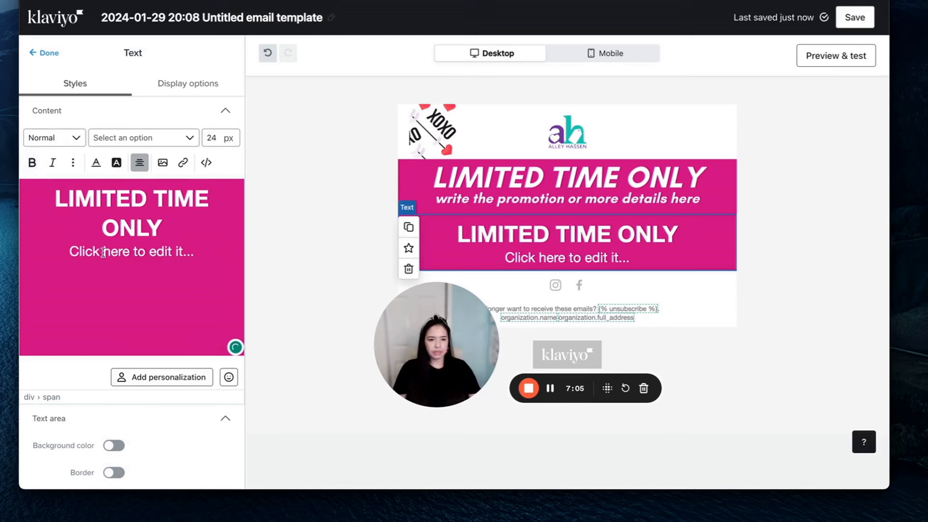
type("WRITE T")
key("BackSpace")
key("BackSpace")
key("BackSpace")
key("BackSpace")
key("BackSpace")
key("BackSpace")
key("BackSpace")
Insert "write the promotion or more details here" in lowercase into the second line, after the placeholder word "Click".
key("Caps_Lock")
type("write the p")
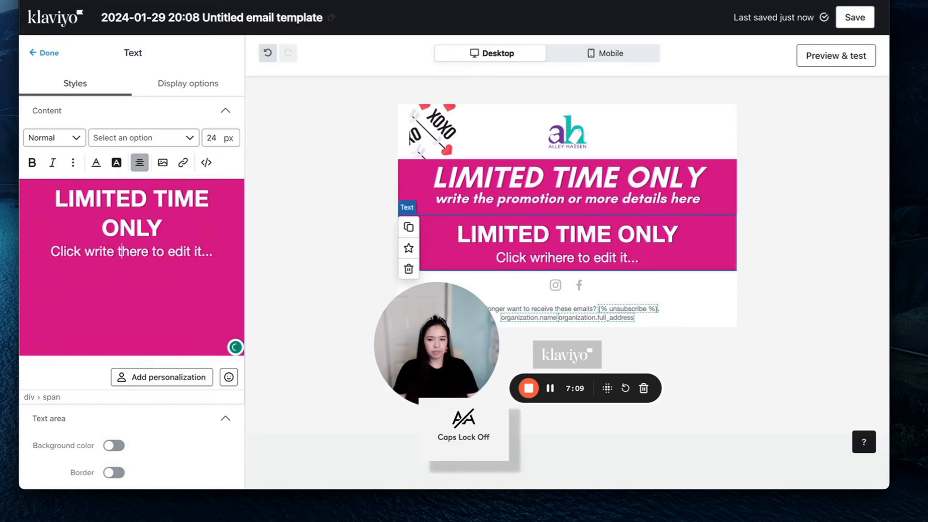
type("romot")
type("ion or more detail")
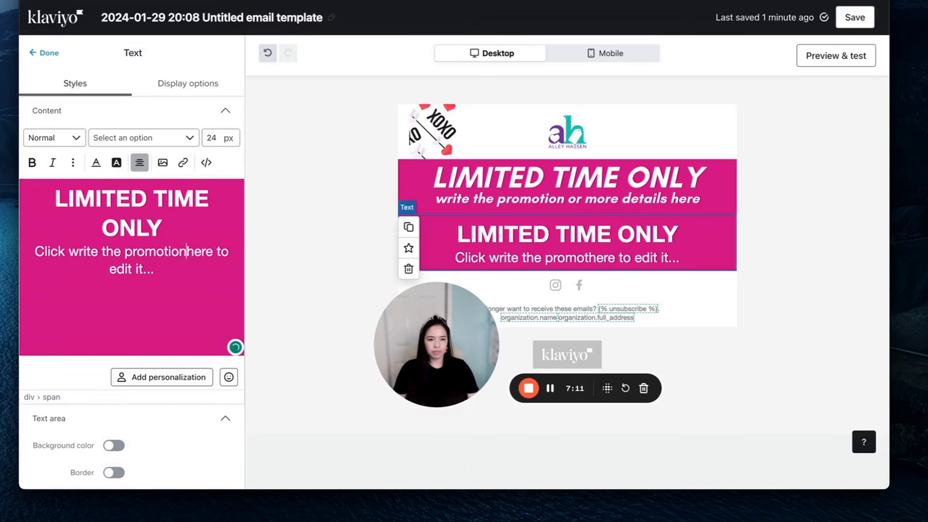
type("s here")
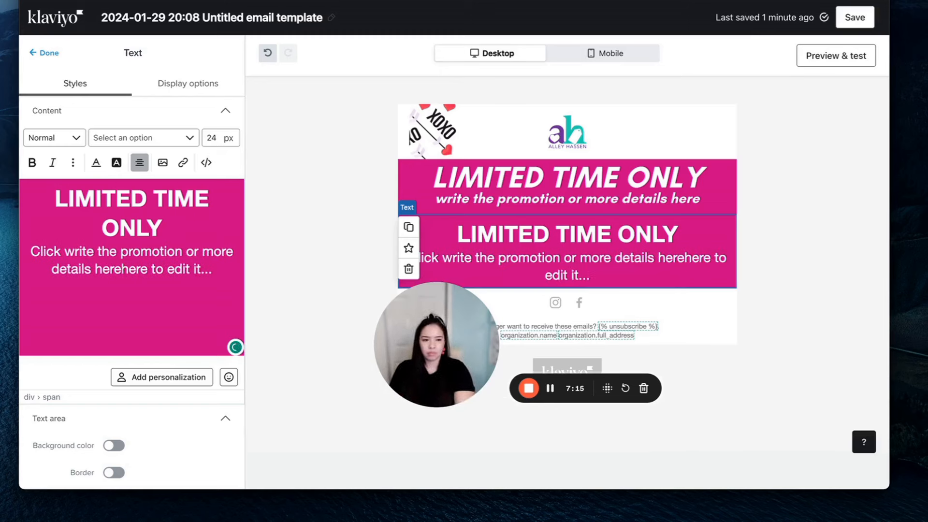
Delete the leftover placeholder words before and after "write the promotion or more details here" in the second line.
key("shift+Down")
key("BackSpace")
key("Up")
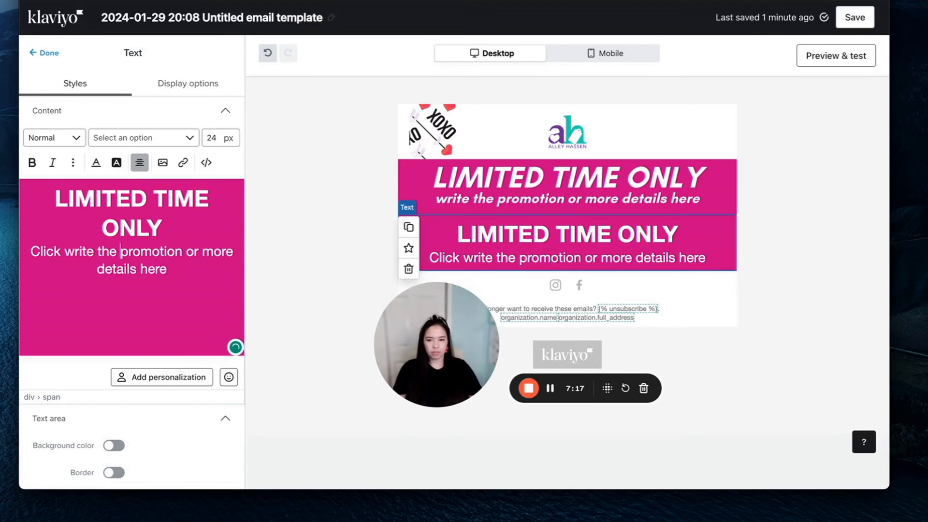
key("BackSpace")
key("BackSpace")
key("BackSpace")
key("BackSpace")
key("BackSpace")
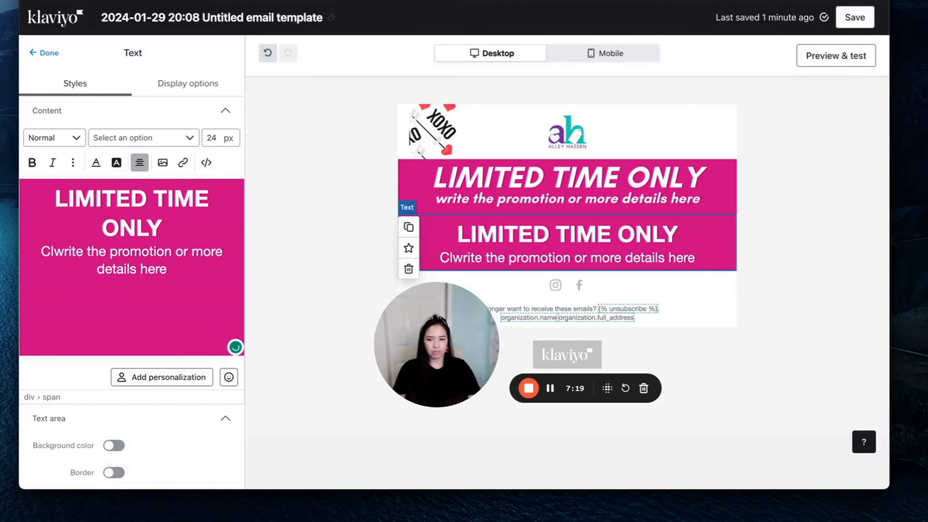
key("BackSpace")
type("=")
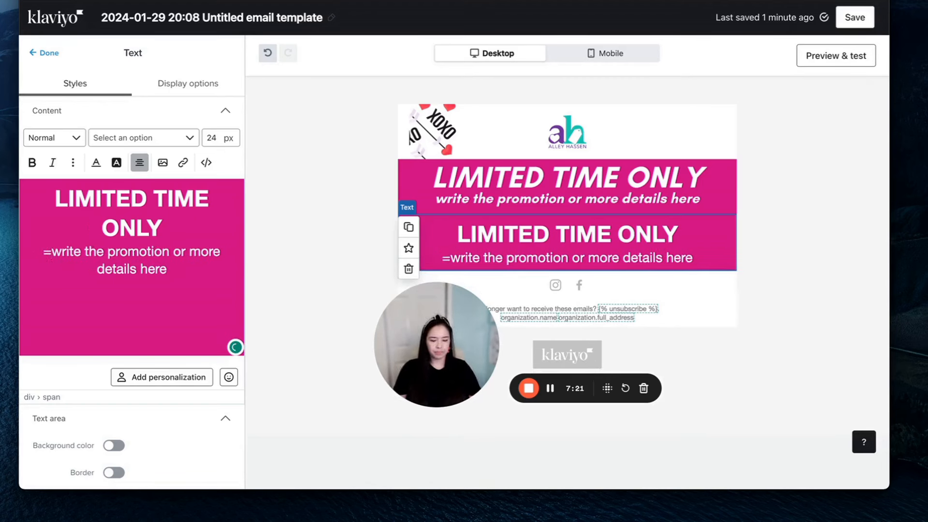
key("BackSpace")
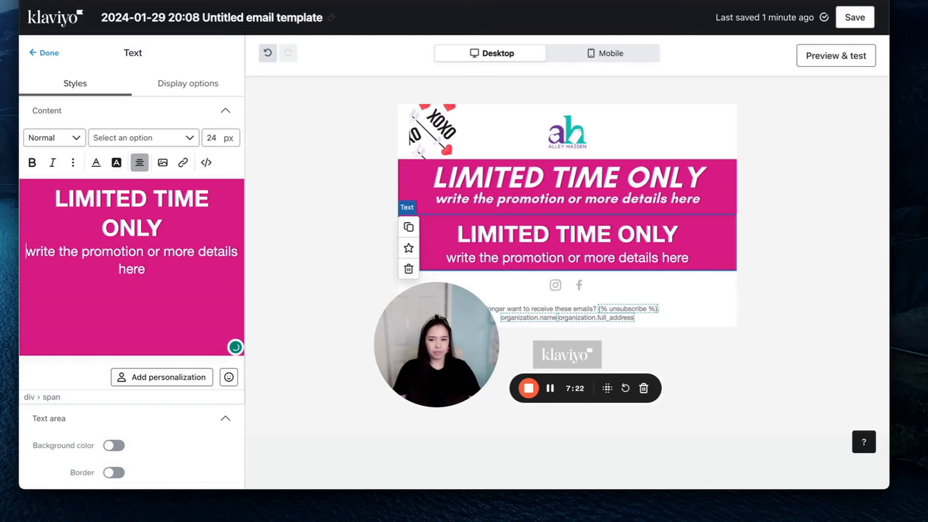
Set the promotion details line to 22 px and italicize the LIMITED TIME ONLY heading above it.
triple_click(188, 268)
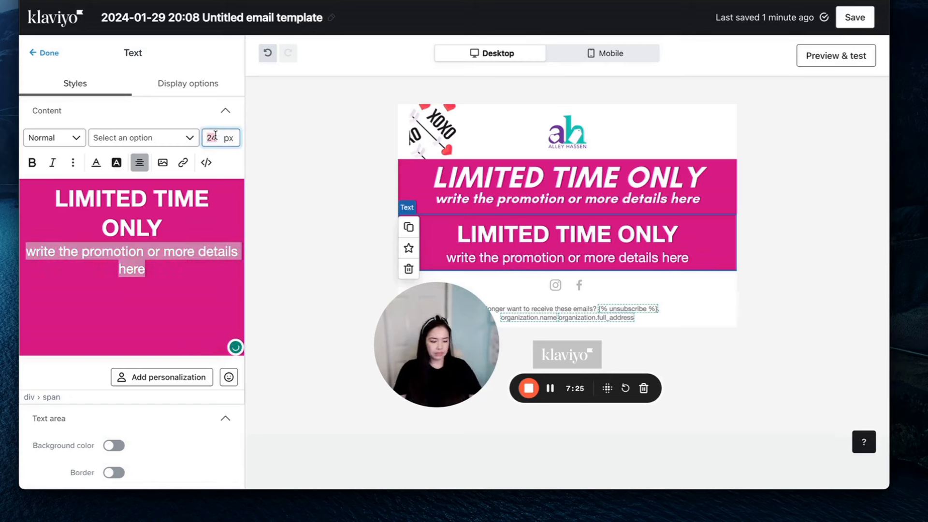
key("BackSpace")
type("2")
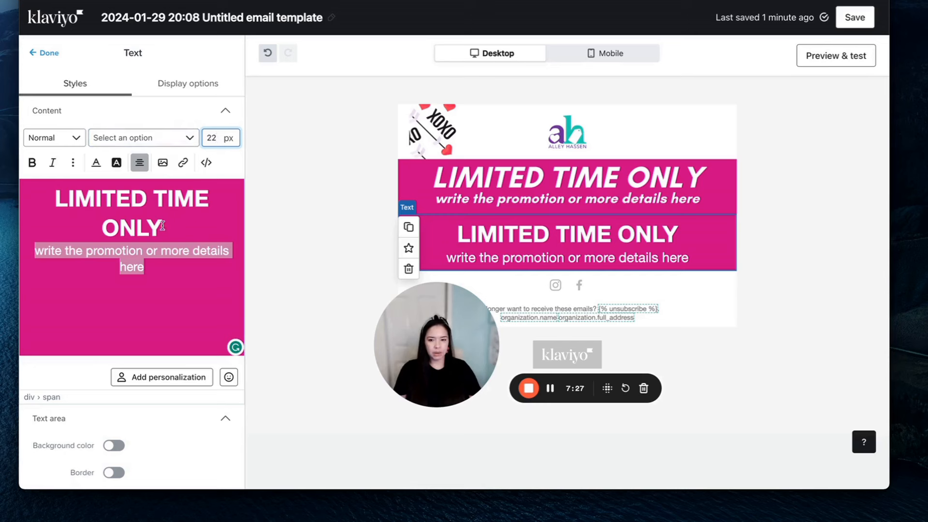
left_click_drag(162, 226, 54, 197)
left_click(54, 164)
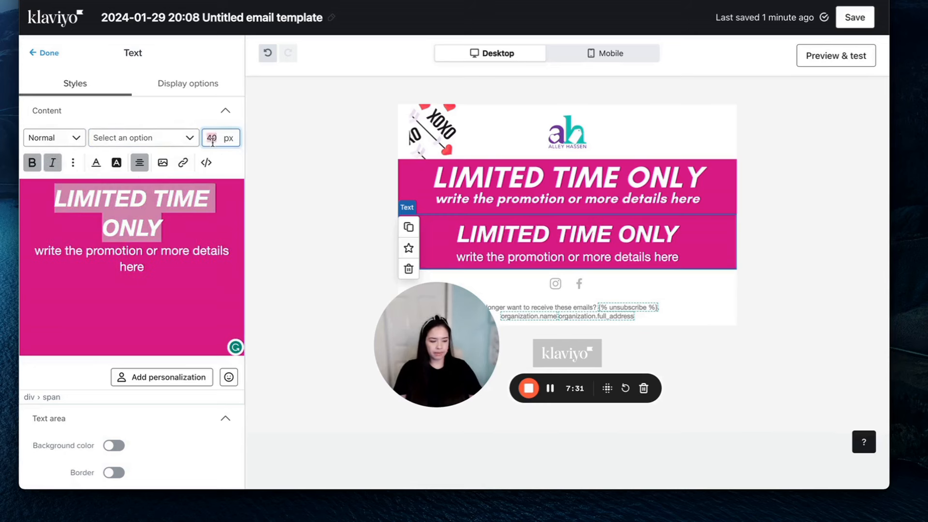
Set the LIMITED TIME ONLY heading in the editable text block to 44 px.
type("44")
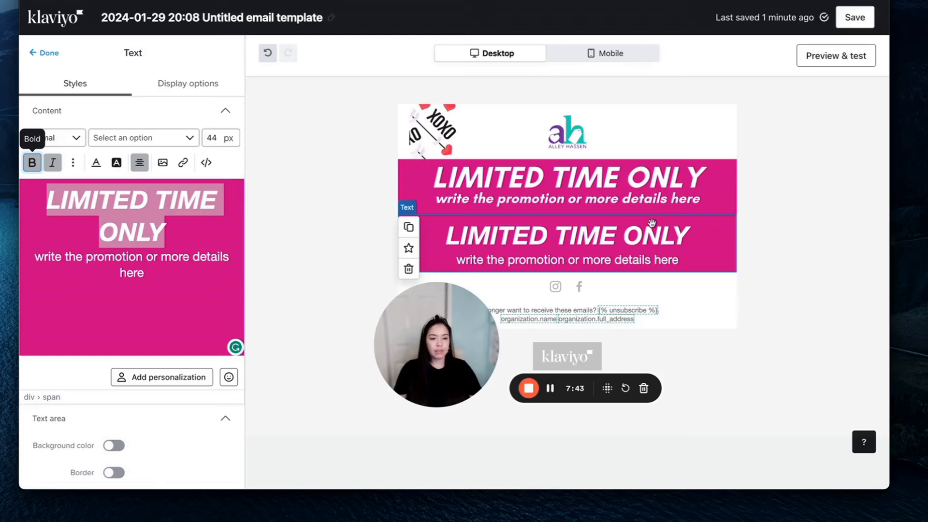
left_click(626, 193)
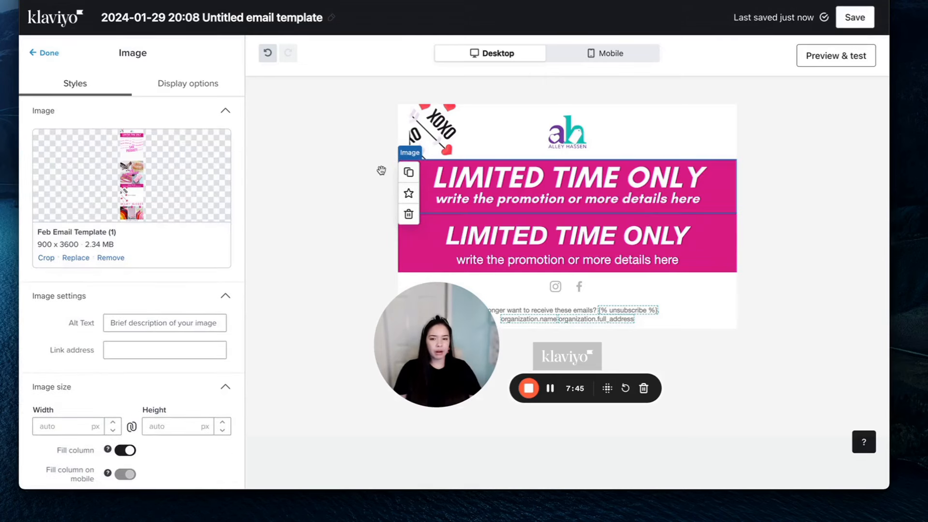
left_click(409, 216)
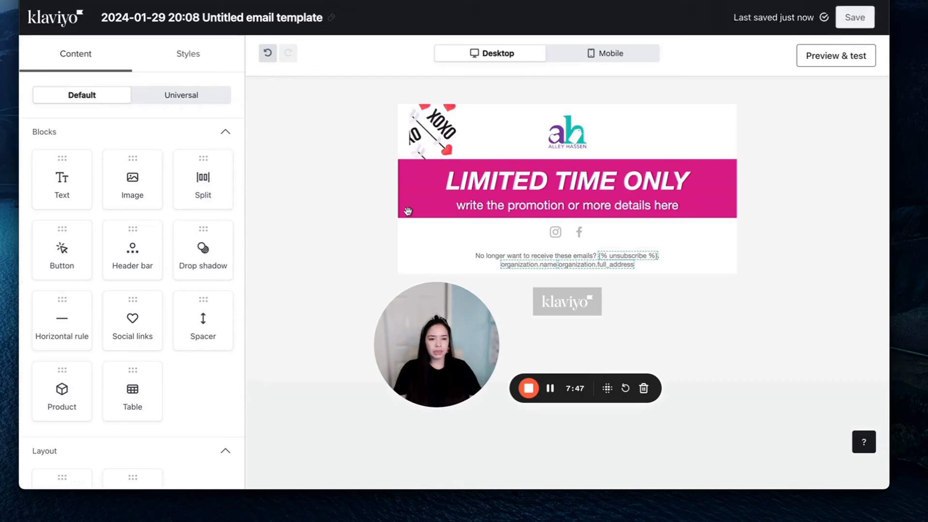
left_click(400, 187)
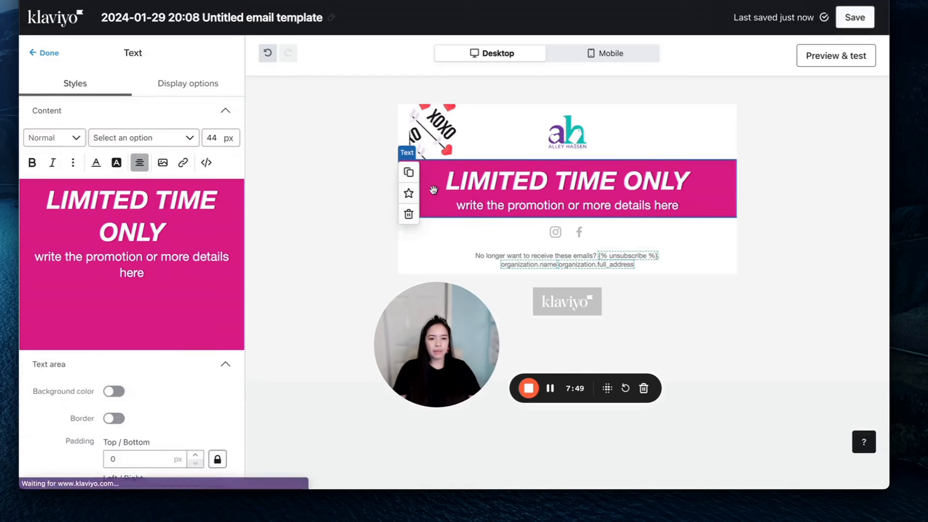
left_click(268, 52)
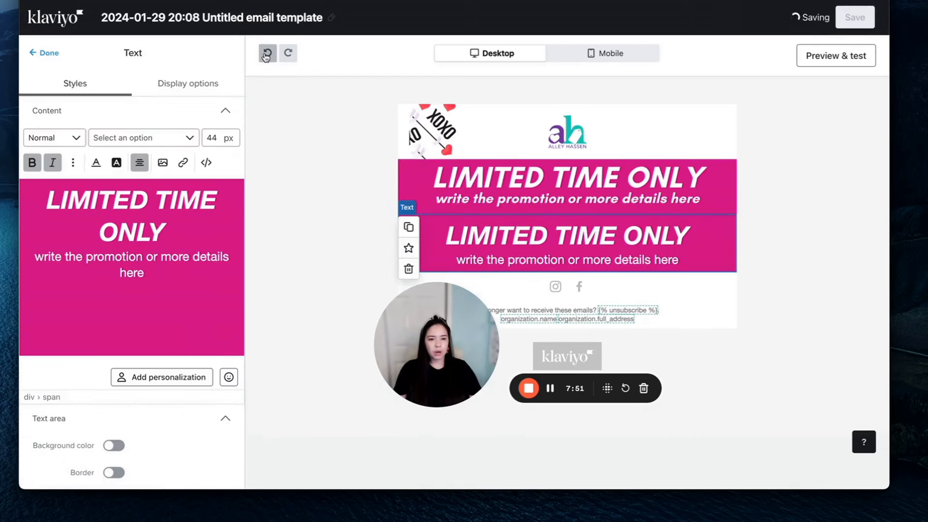
Move the original LIMITED TIME ONLY banner image below the matching editable text block.
left_click(552, 186)
left_click_drag(551, 186, 556, 230)
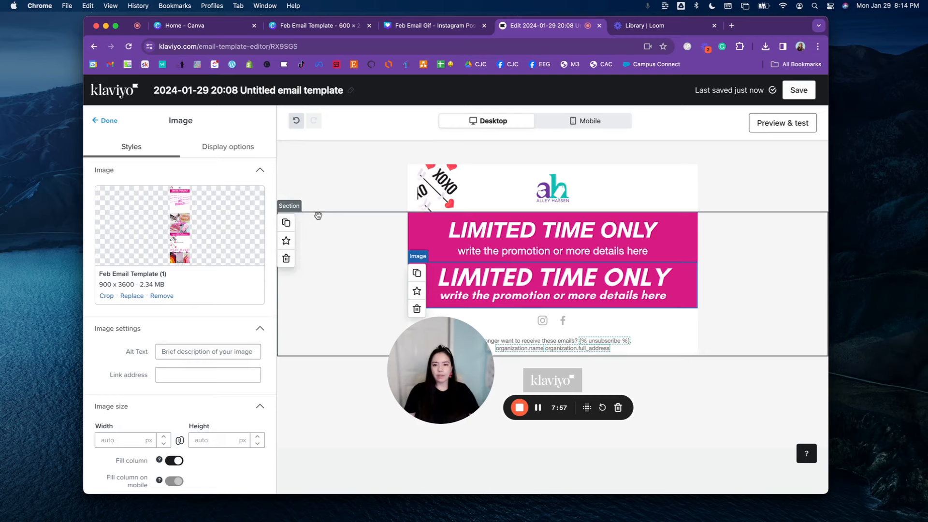
Detach the Feb Email Template Canva design into its own window, reposition the browser so both show side by side, and return to the Klaviyo editor.
left_click(441, 27)
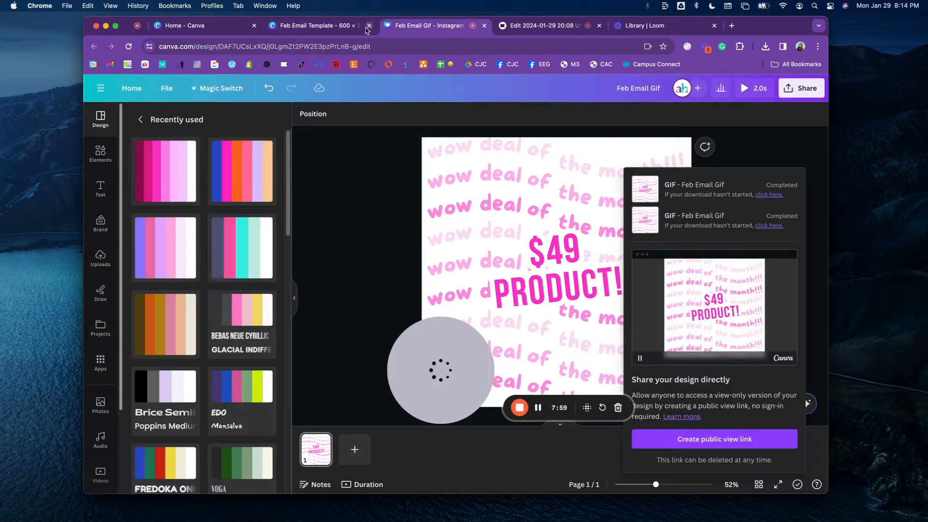
left_click(323, 26)
left_click_drag(323, 29, 469, 29)
left_click(309, 191)
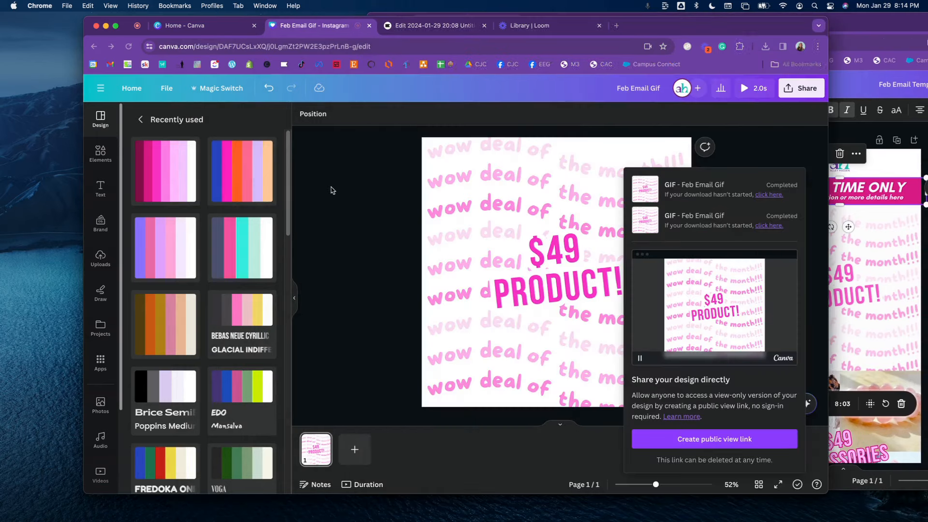
left_click_drag(680, 31, 608, 30)
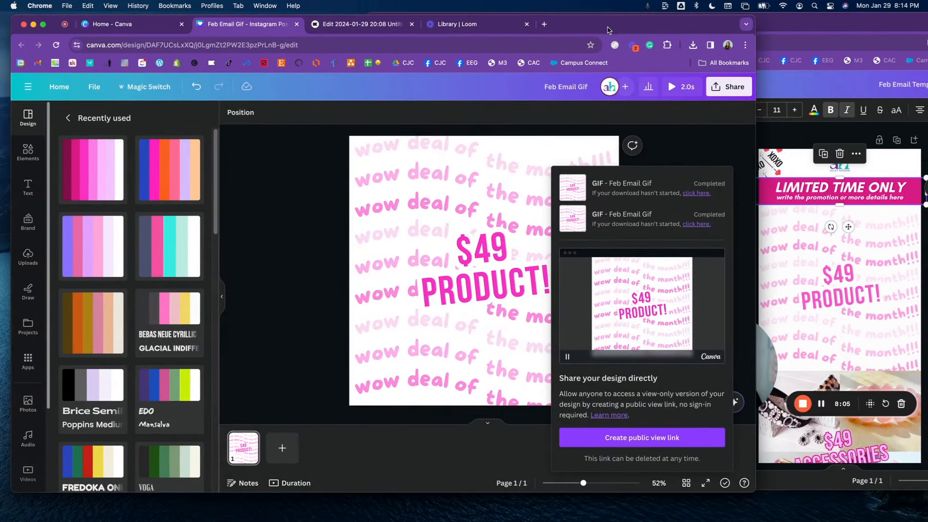
left_click(310, 26)
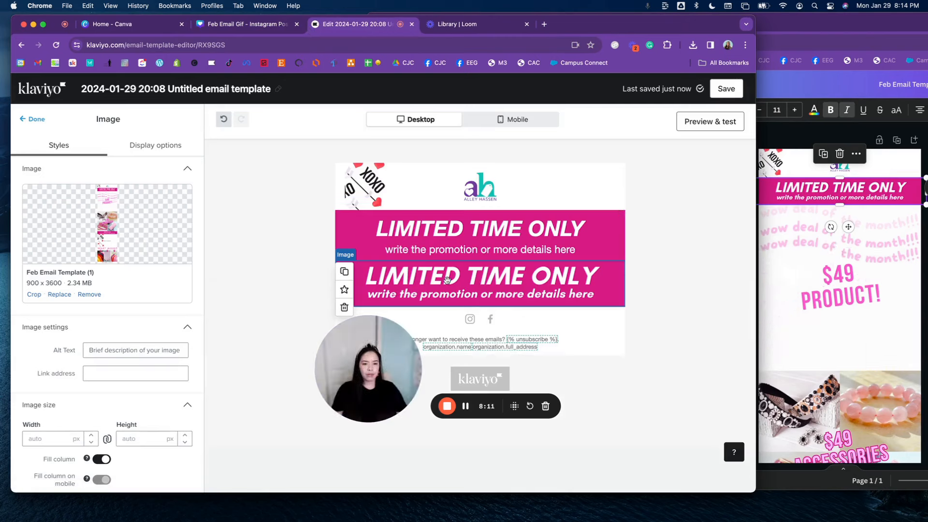
Replace the banner image below the text block by uploading the Feb Email Gif (2) file, and finish editing the block.
left_click(58, 295)
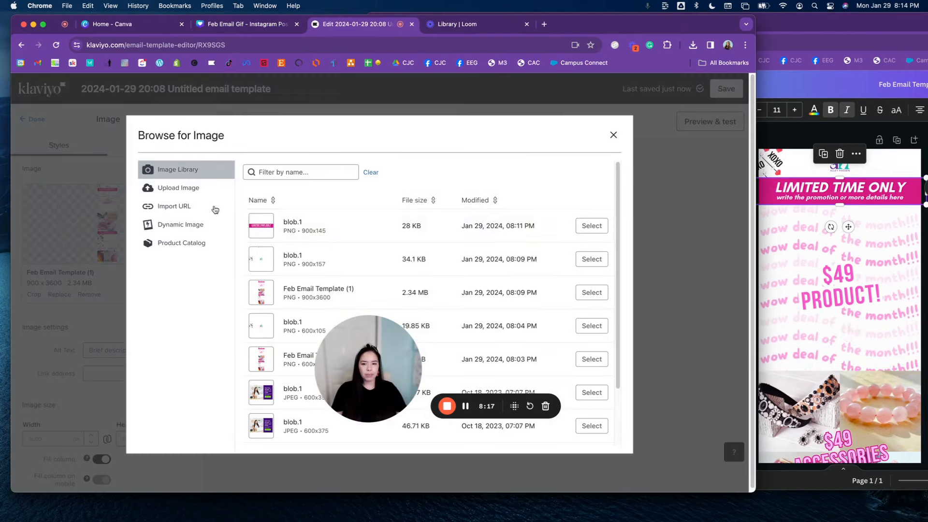
left_click(202, 189)
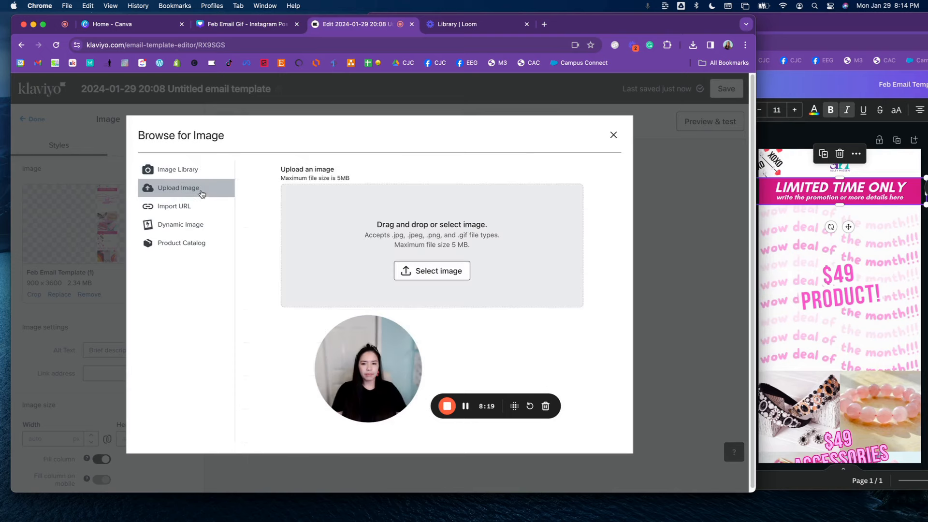
left_click(415, 272)
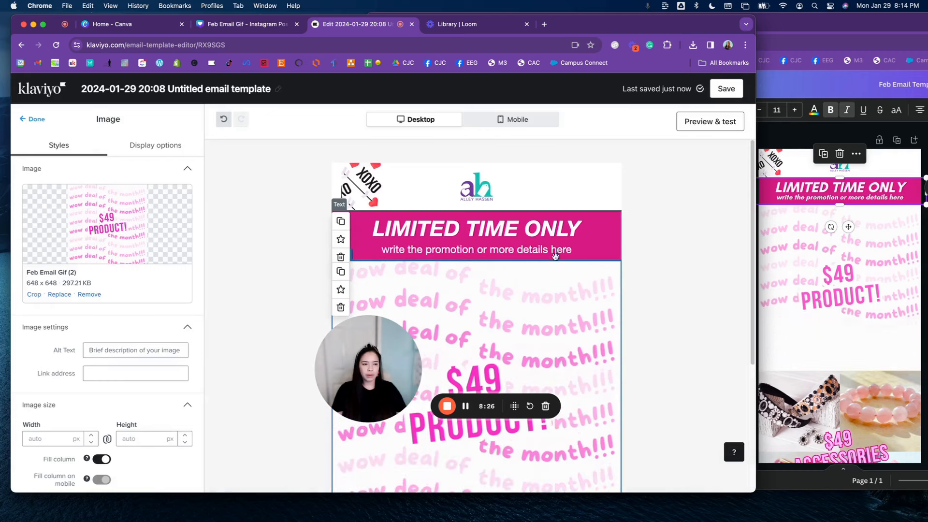
scroll(555, 252, "down", 5)
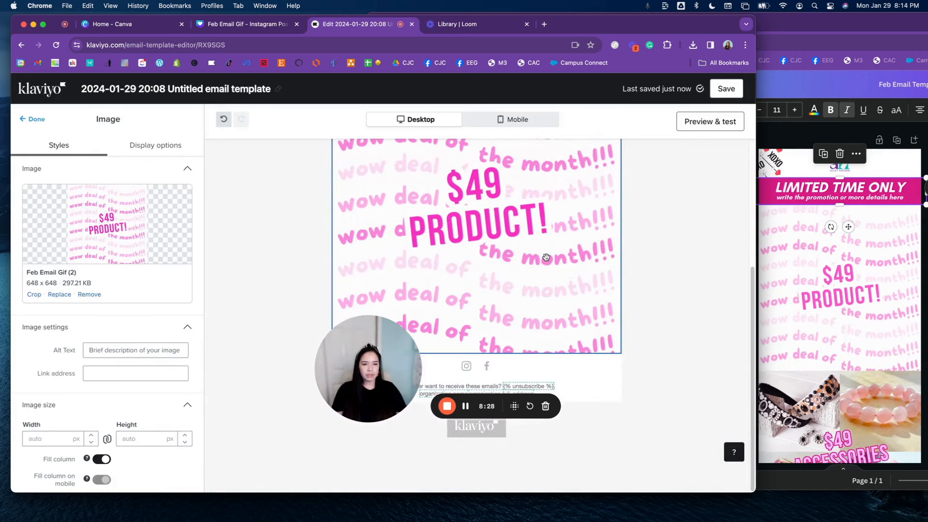
scroll(551, 254, "up", 3)
scroll(535, 251, "down", 3)
left_click(41, 121)
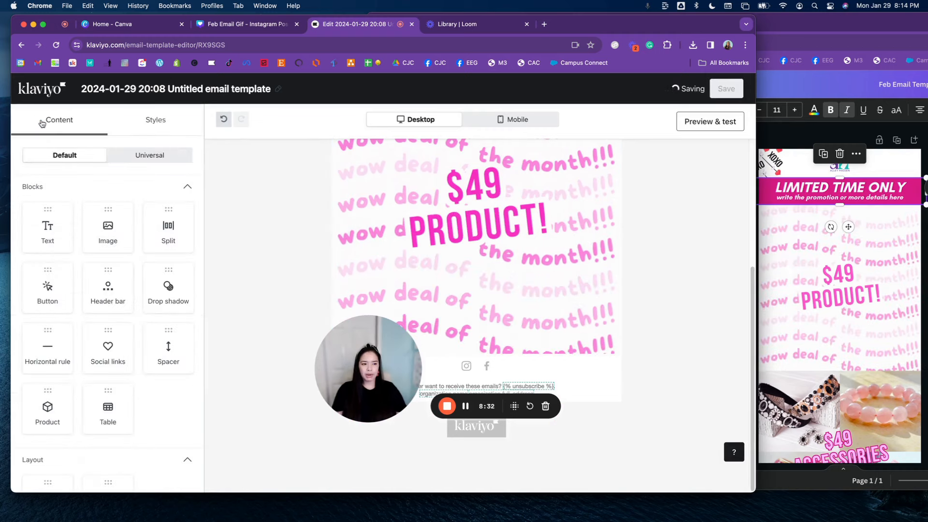
Add an image block directly below the $49 PRODUCT gif and fill it with Feb Email Template (1) from the image library.
left_click_drag(108, 227, 97, 188)
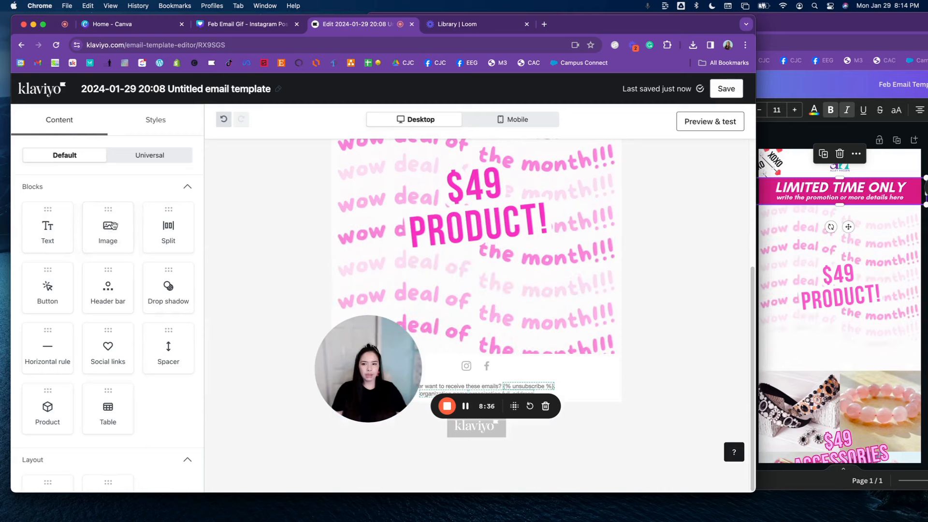
left_click_drag(108, 228, 507, 356)
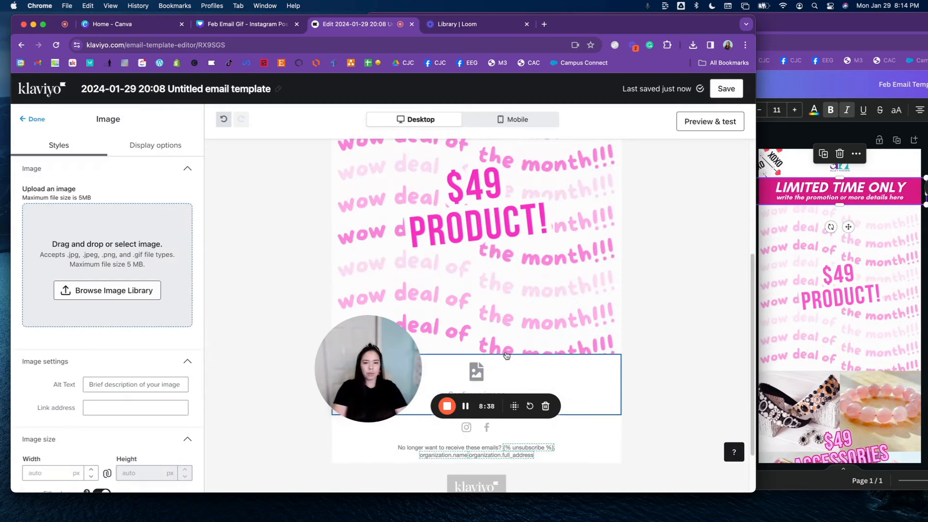
left_click(136, 290)
scroll(317, 290, "down", 2)
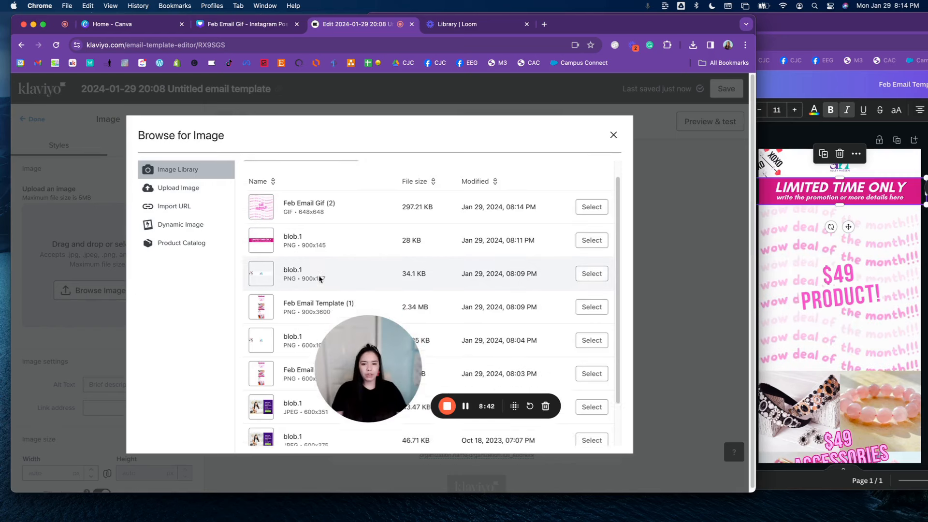
scroll(317, 289, "down", 1)
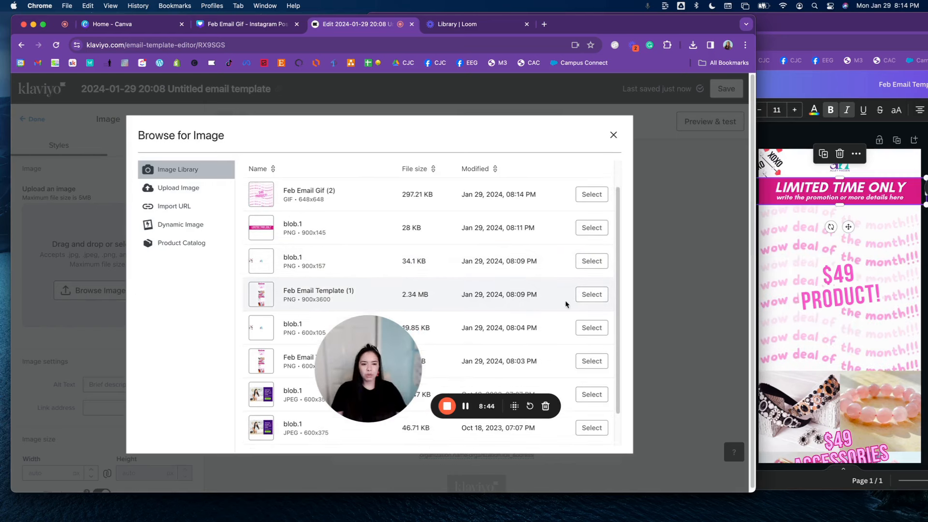
left_click(591, 294)
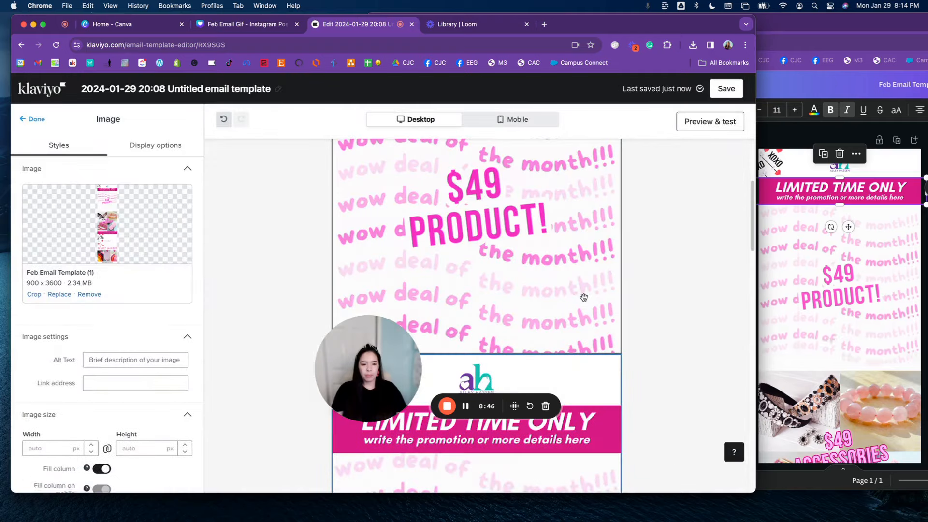
Crop the upper part of the new template image down to the start of the $49 ACCESSORIES photo collage.
left_click(34, 294)
left_click_drag(170, 150, 176, 422)
scroll(176, 423, "down", 4)
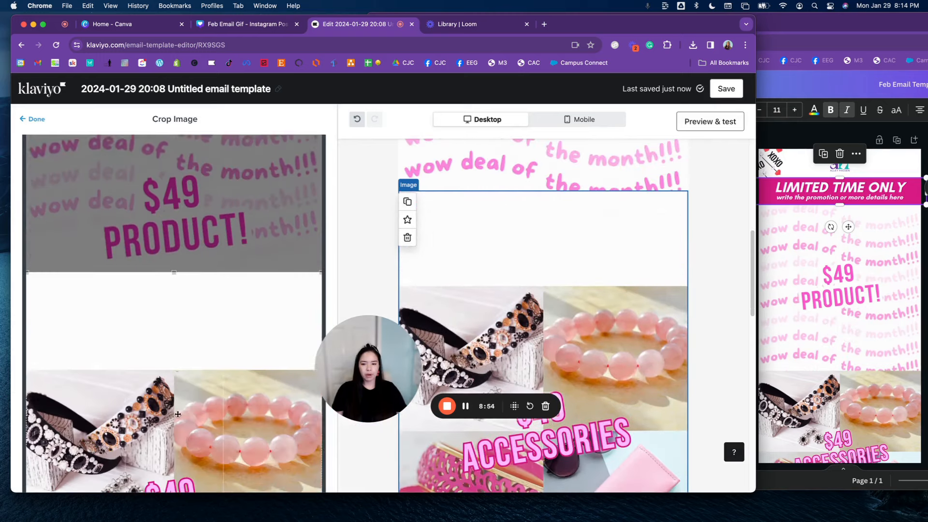
left_click_drag(175, 222, 166, 320)
Set the crop shape to 1:1 Square, align it so only the $49 ACCESSORIES collage remains, and finish the crop.
scroll(166, 319, "down", 10)
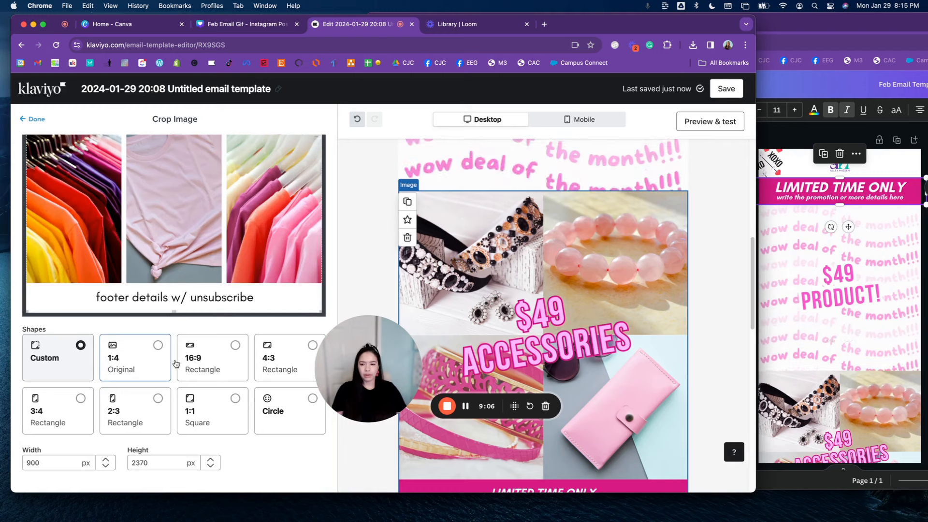
left_click(226, 416)
scroll(230, 270, "up", 10)
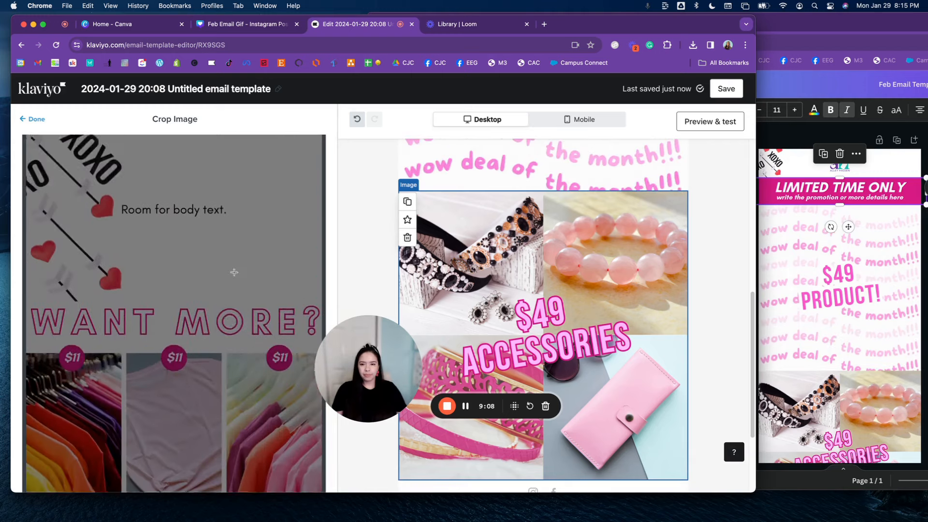
left_click_drag(227, 301, 227, 298)
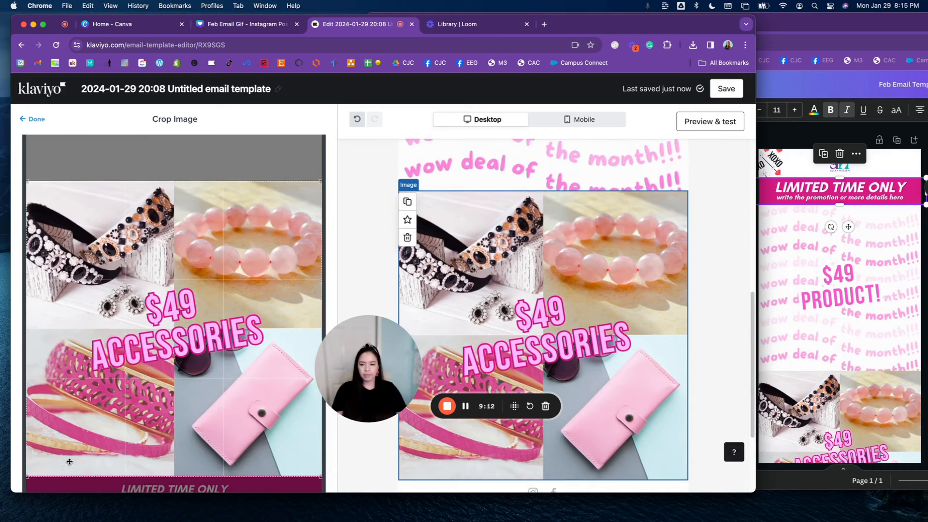
scroll(78, 440, "down", 6)
scroll(101, 416, "up", 8)
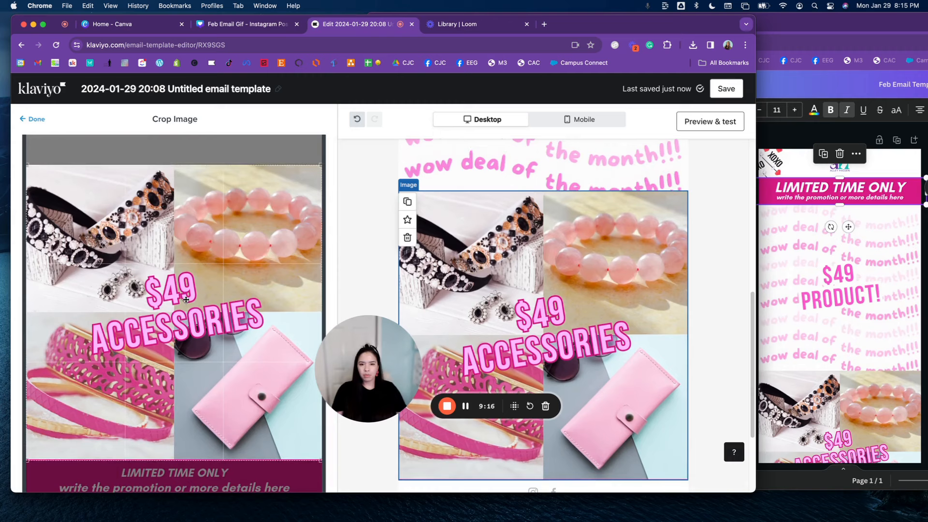
left_click_drag(185, 302, 186, 300)
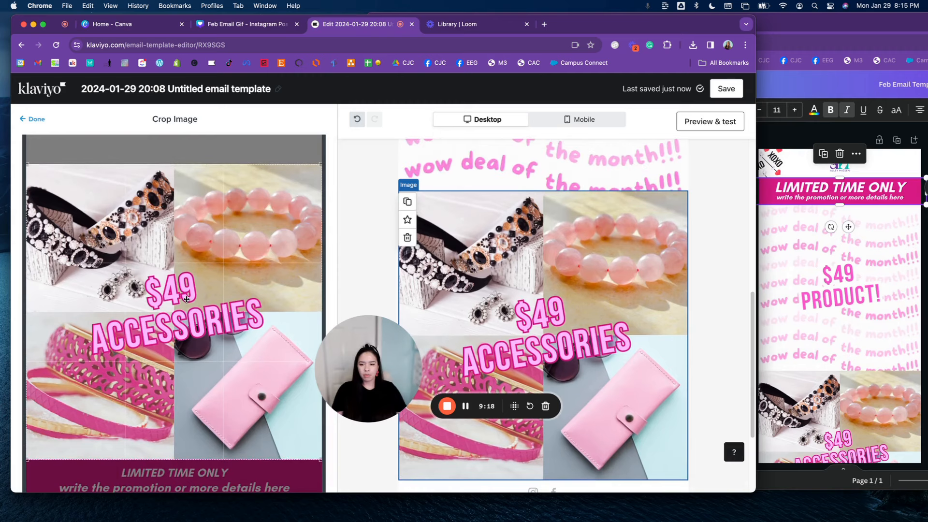
left_click(32, 119)
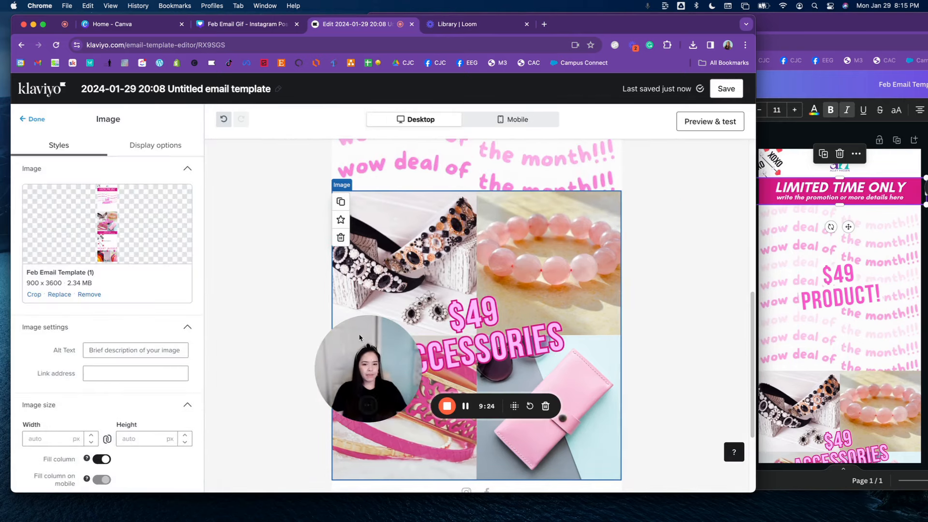
Duplicate the LIMITED TIME ONLY text block and move the copy directly below the $49 ACCESSORIES image.
left_click_drag(365, 336, 263, 260)
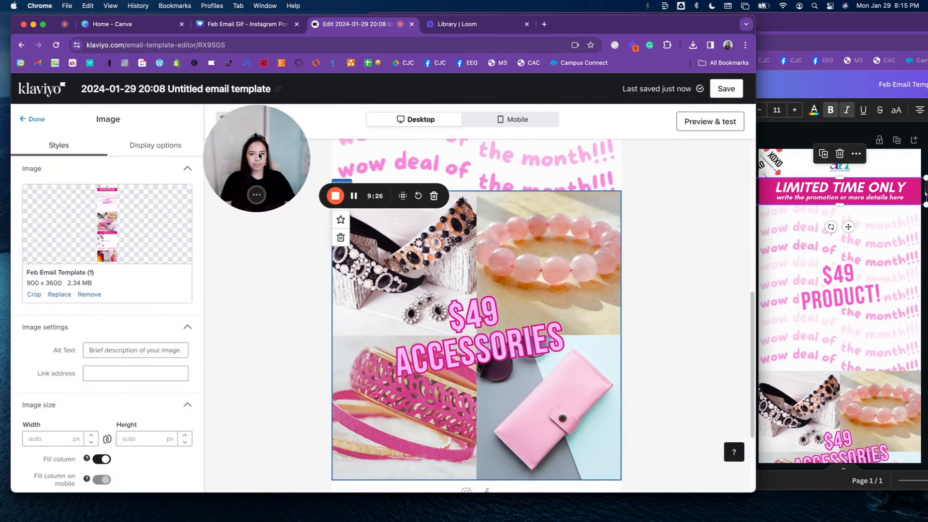
scroll(553, 268, "up", 8)
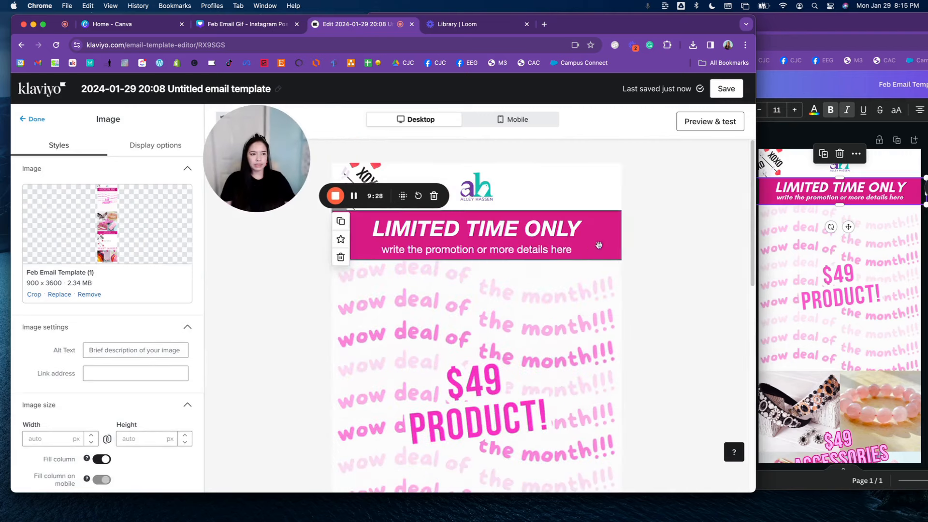
scroll(806, 259, "down", 5)
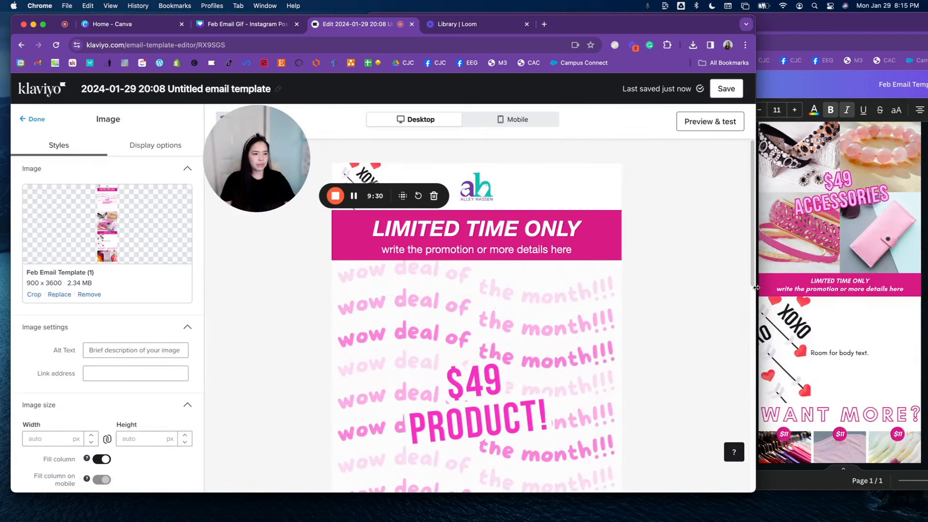
left_click(394, 231)
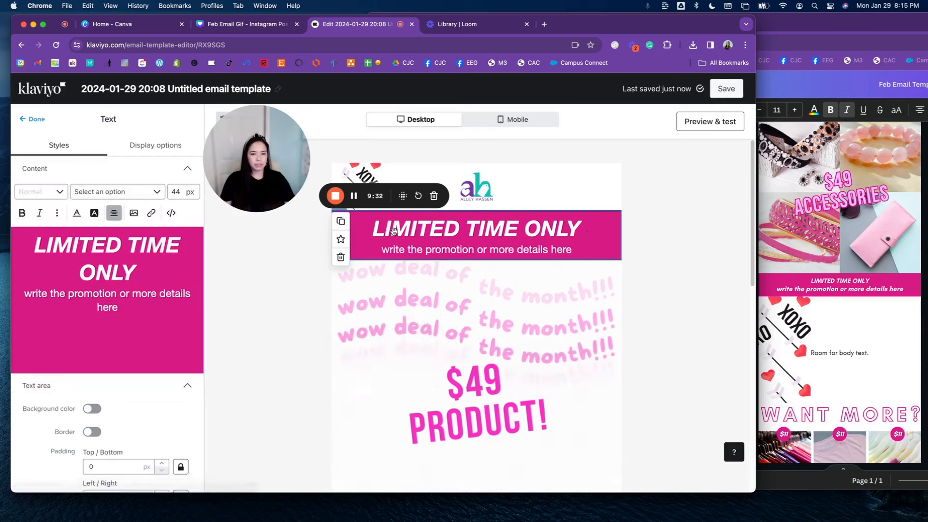
left_click(341, 221)
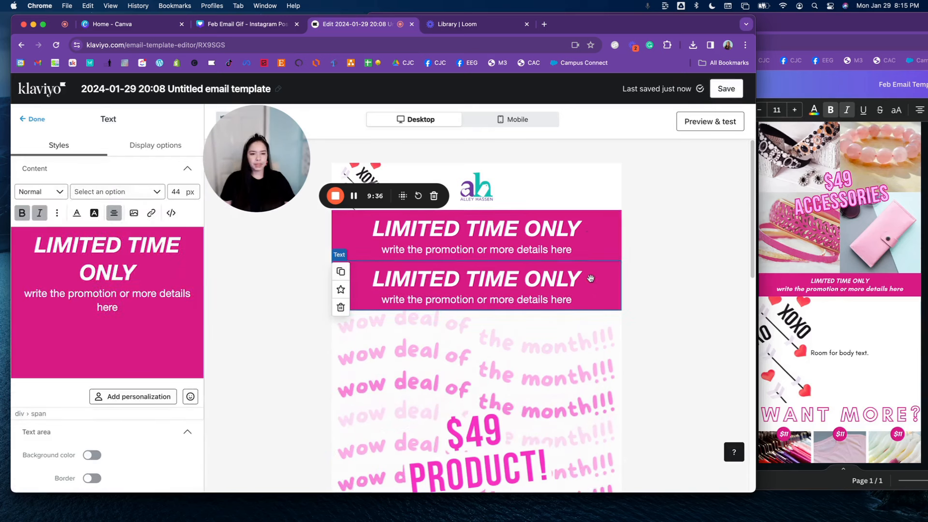
left_click_drag(591, 278, 581, 320)
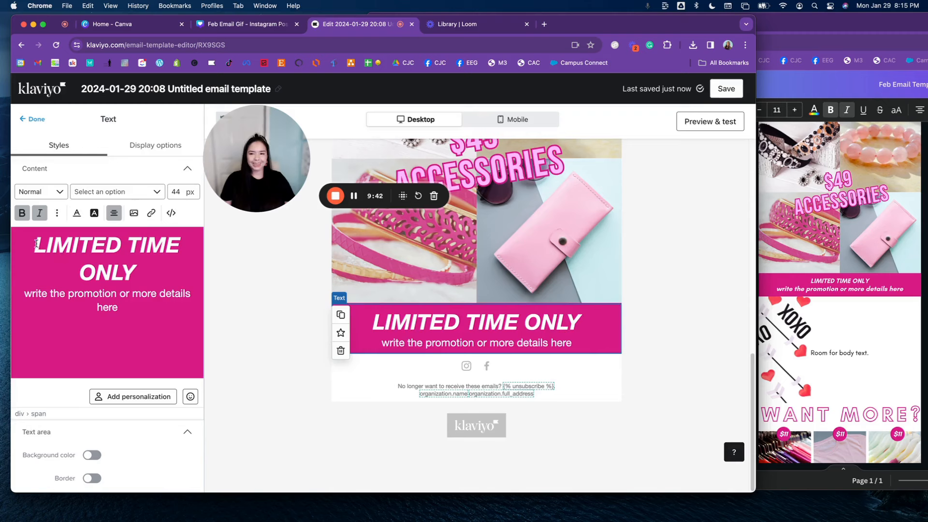
Set the font size of all text in the LIMITED TIME ONLY block below the $49 ACCESSORIES image to 20 px.
left_click_drag(135, 303, 38, 248)
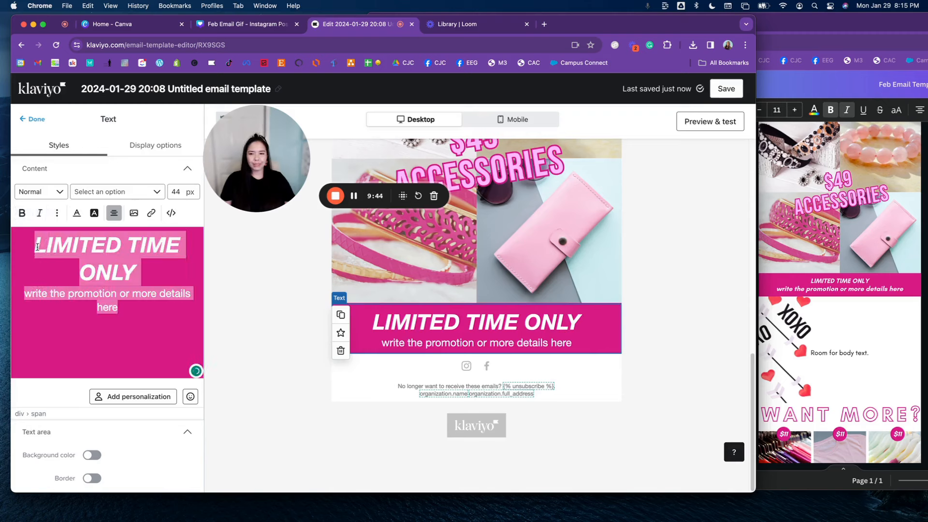
double_click(177, 192)
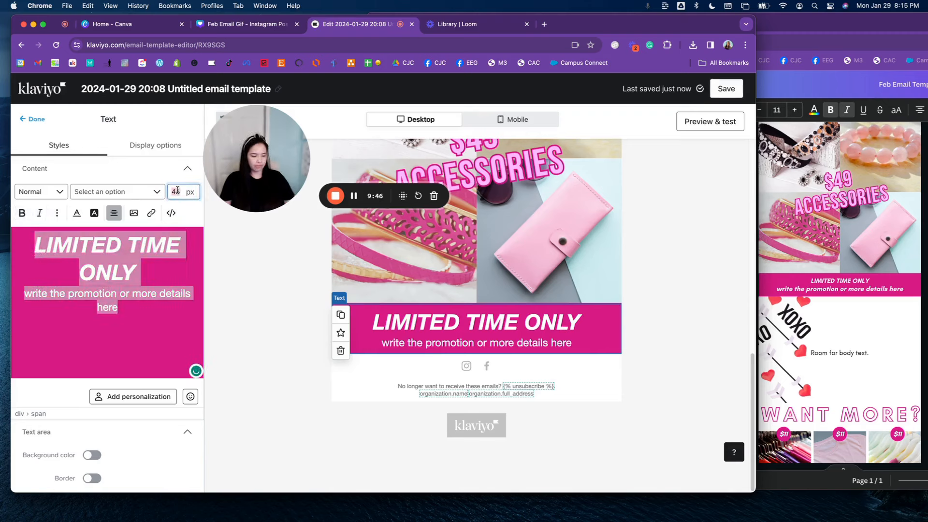
type("20")
key("Tab")
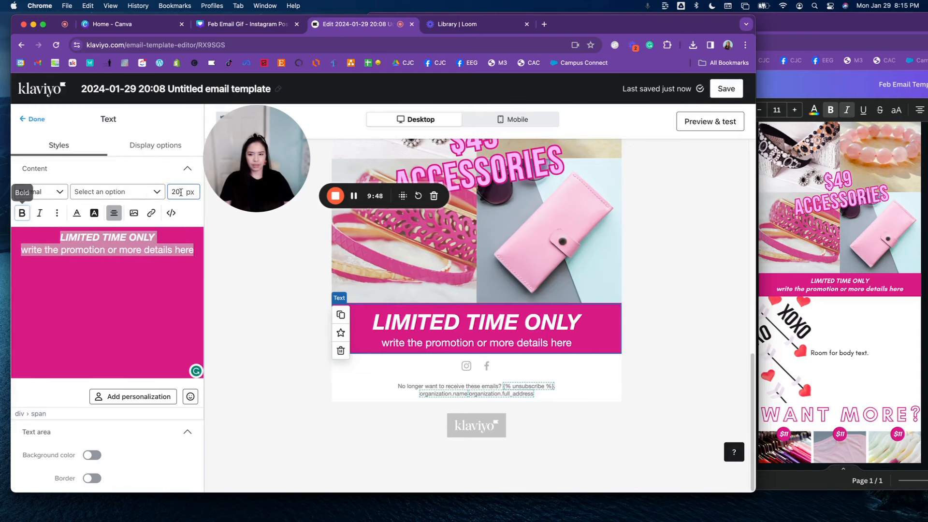
left_click(176, 282)
Review the email from the header through the gif and $49 ACCESSORIES image to the footer, comparing it with the Canva template.
scroll(523, 324, "up", 10)
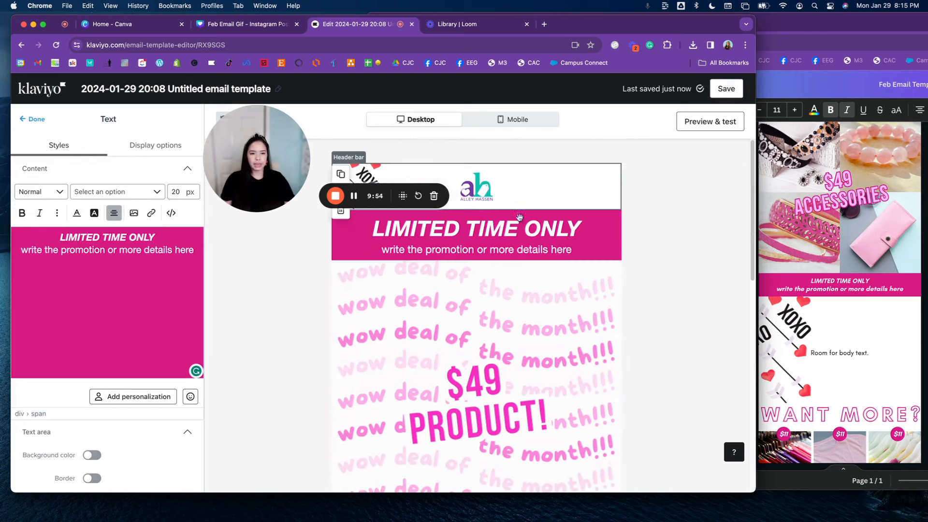
left_click(520, 209)
left_click(533, 284)
scroll(533, 285, "down", 8)
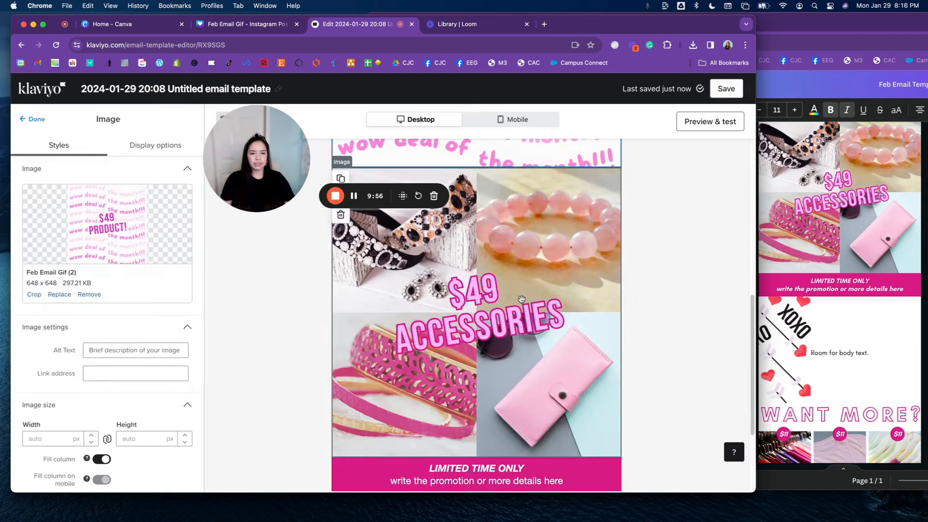
left_click(522, 298)
scroll(524, 300, "down", 3)
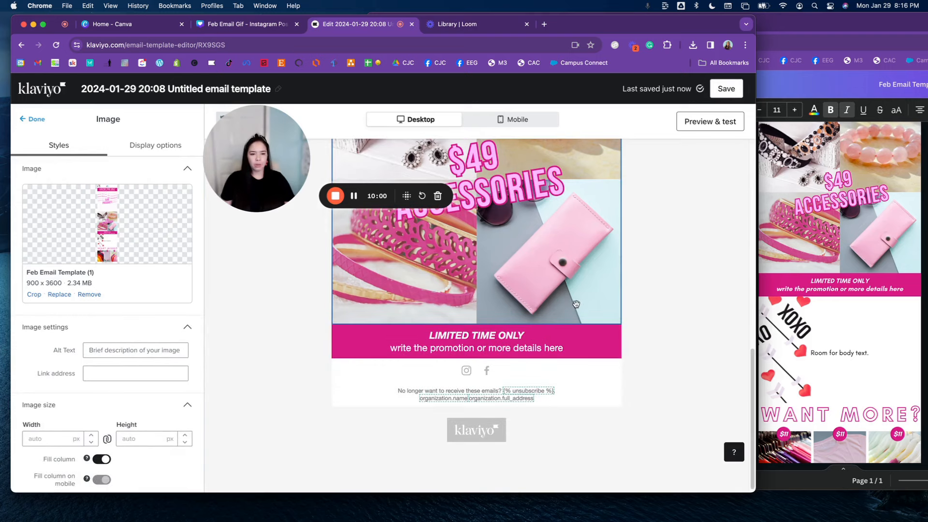
scroll(821, 236, "down", 3)
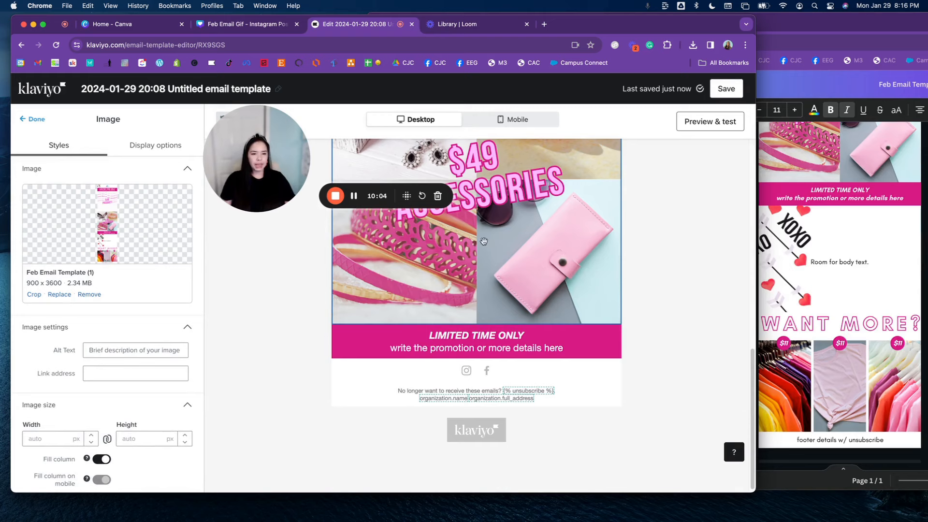
scroll(498, 251, "up", 3)
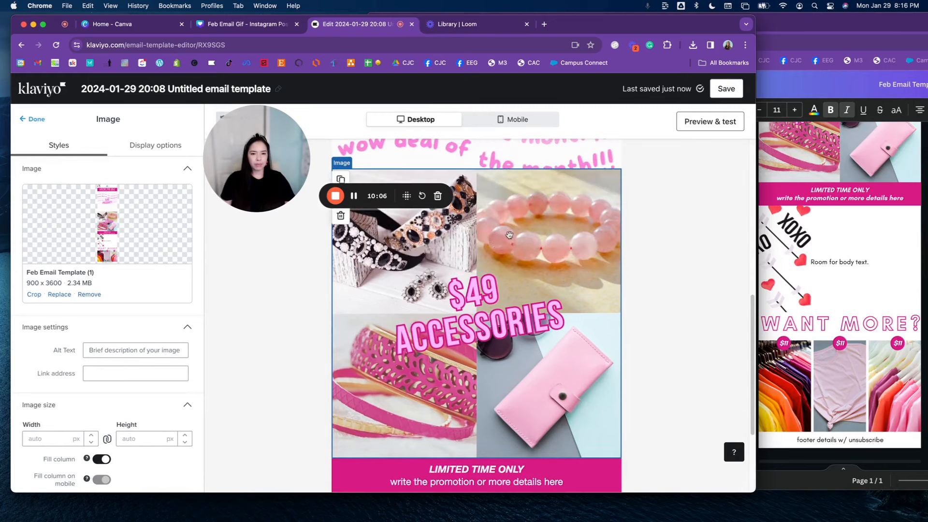
left_click_drag(366, 192, 352, 264)
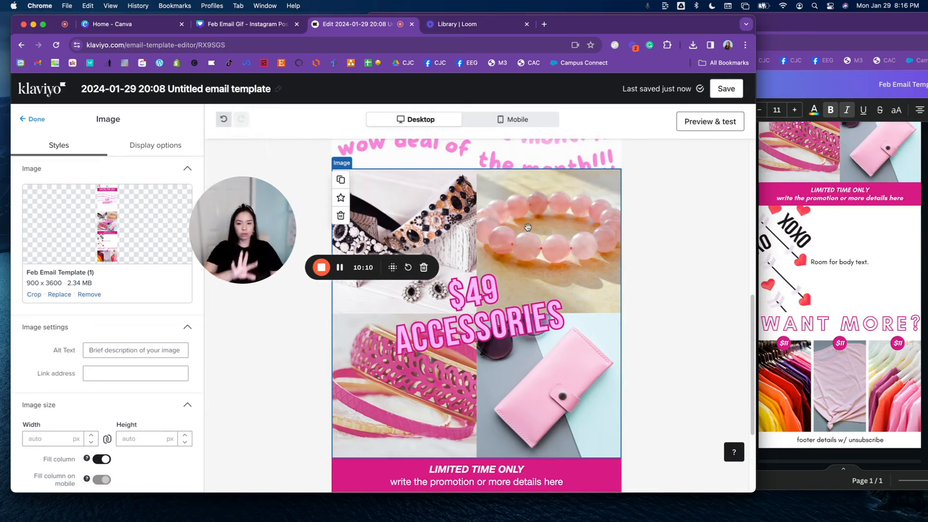
Duplicate the $49 ACCESSORIES image and move the 20 px LIMITED TIME ONLY text block between the two copies.
left_click(342, 180)
scroll(628, 382, "down", 5)
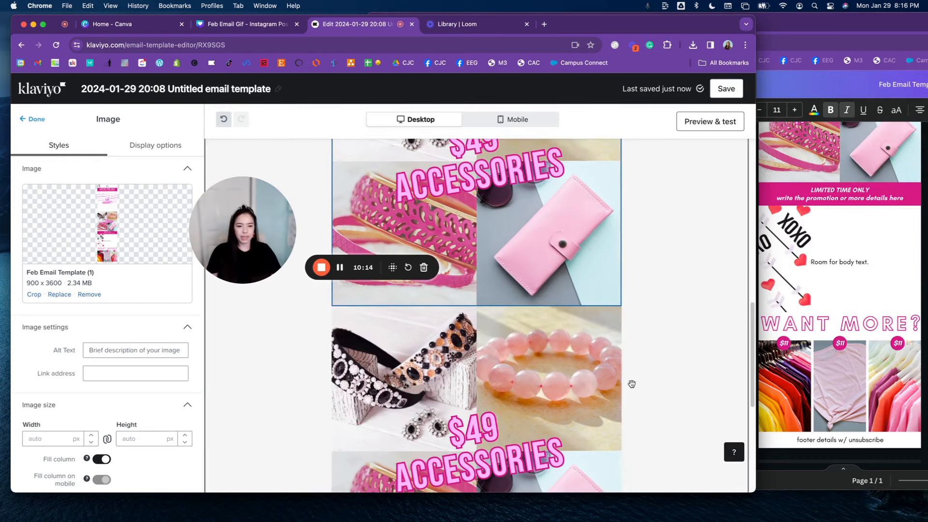
scroll(617, 352, "down", 1)
left_click_drag(573, 335, 570, 393)
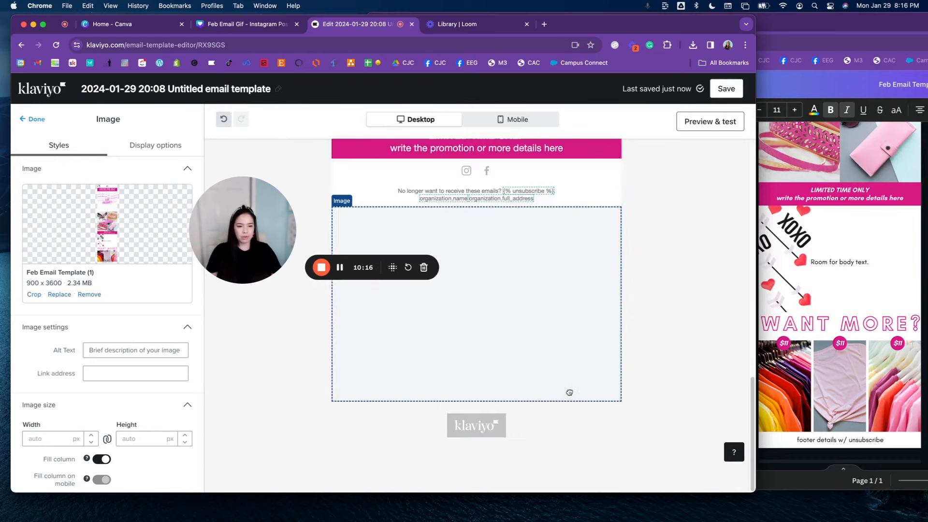
scroll(565, 241, "up", 2)
left_click_drag(575, 315, 576, 255)
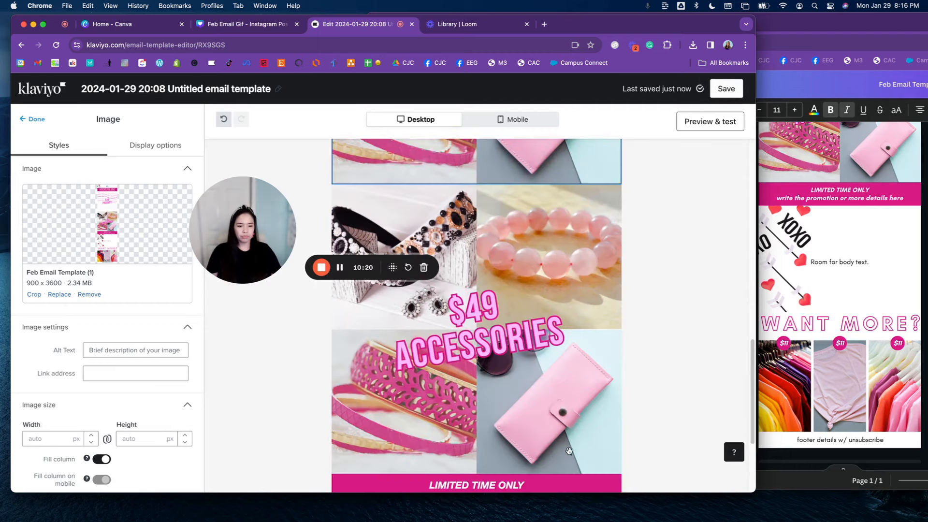
left_click(568, 480)
left_click_drag(569, 480, 583, 245)
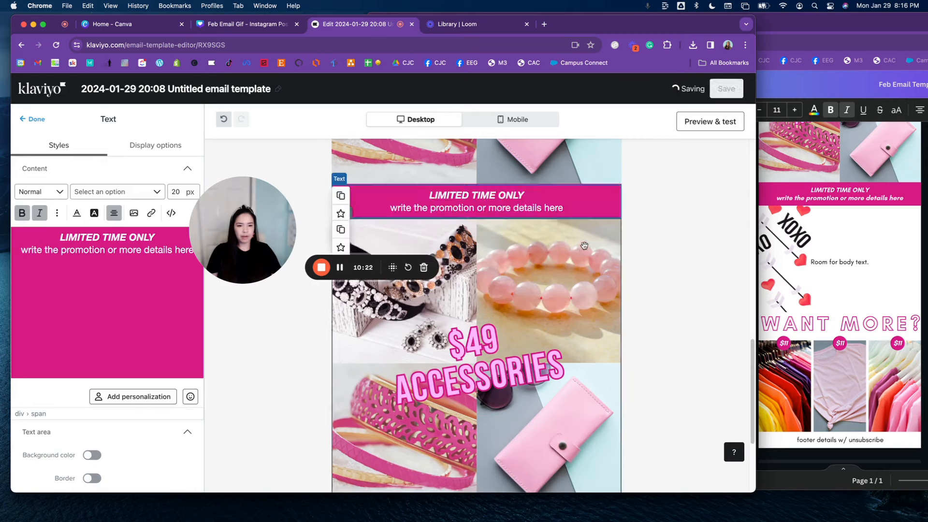
Crop the duplicated image below the text block to a custom shape containing only the XOXO hearts section, and finish the crop.
left_click(366, 239)
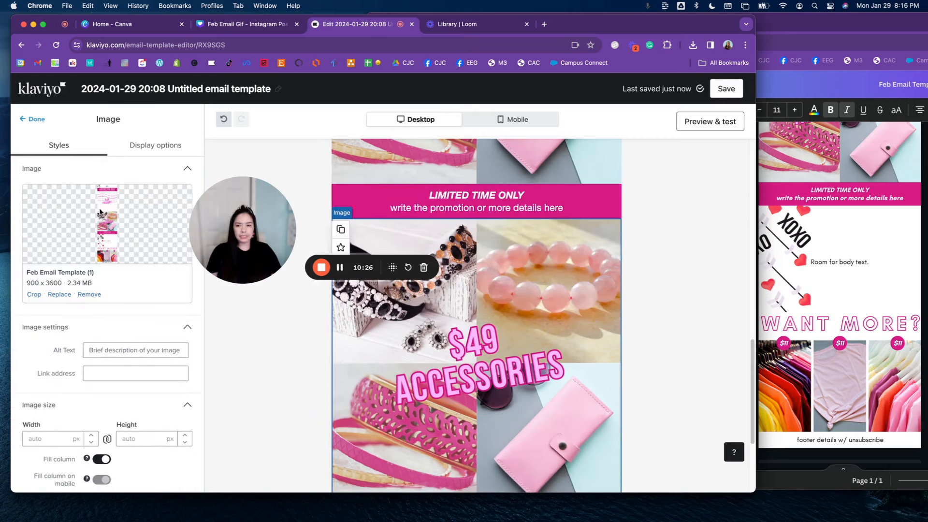
left_click(35, 295)
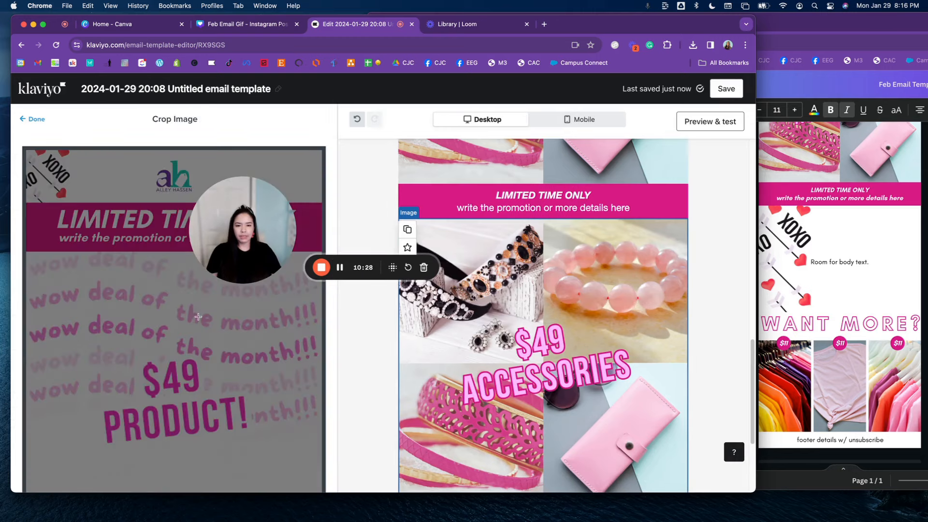
left_click_drag(127, 183, 138, 392)
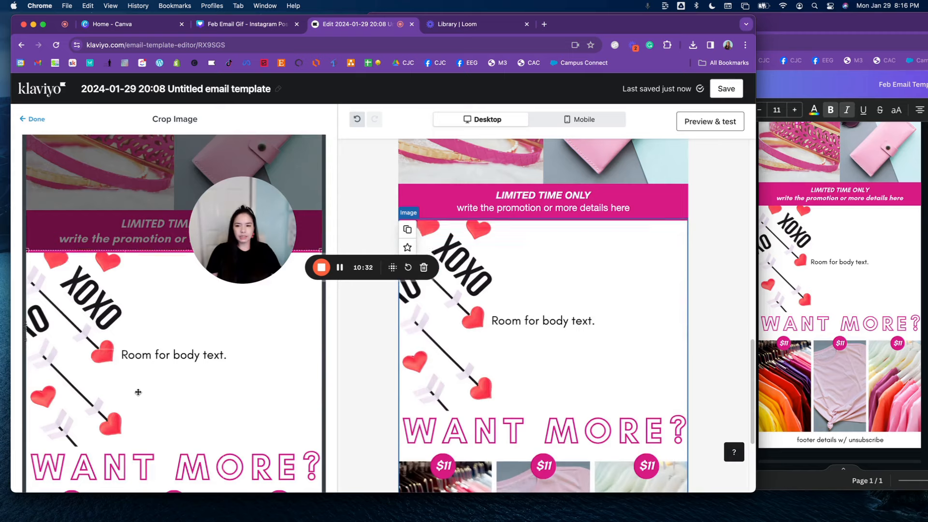
scroll(138, 392, "down", 5)
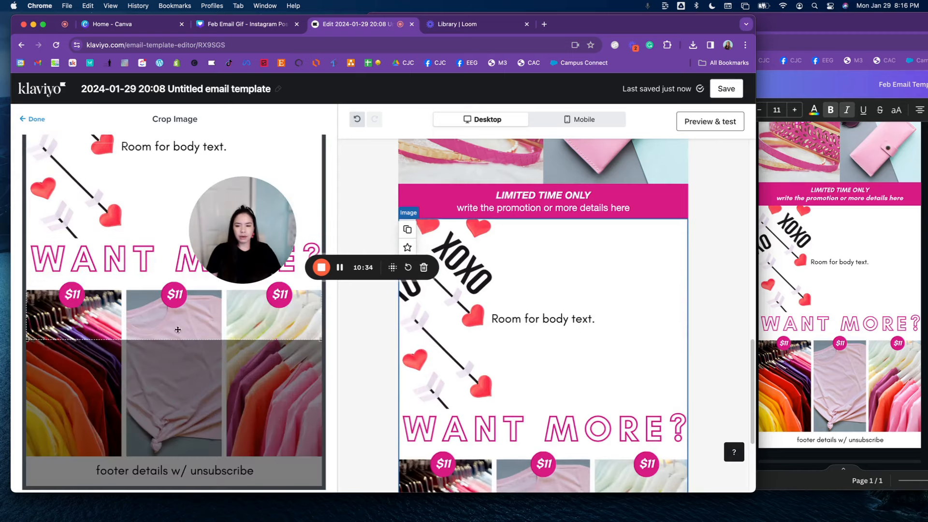
scroll(160, 391, "down", 4)
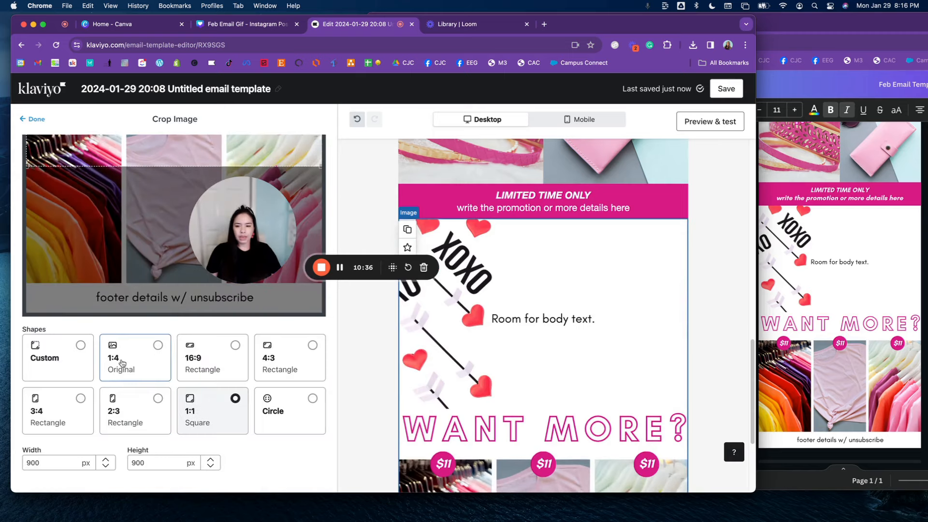
left_click(74, 357)
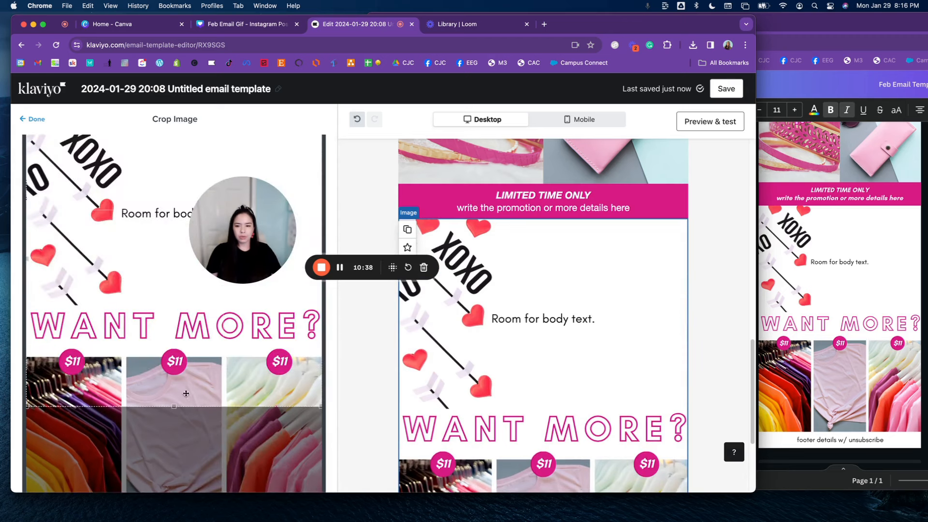
left_click_drag(173, 407, 192, 305)
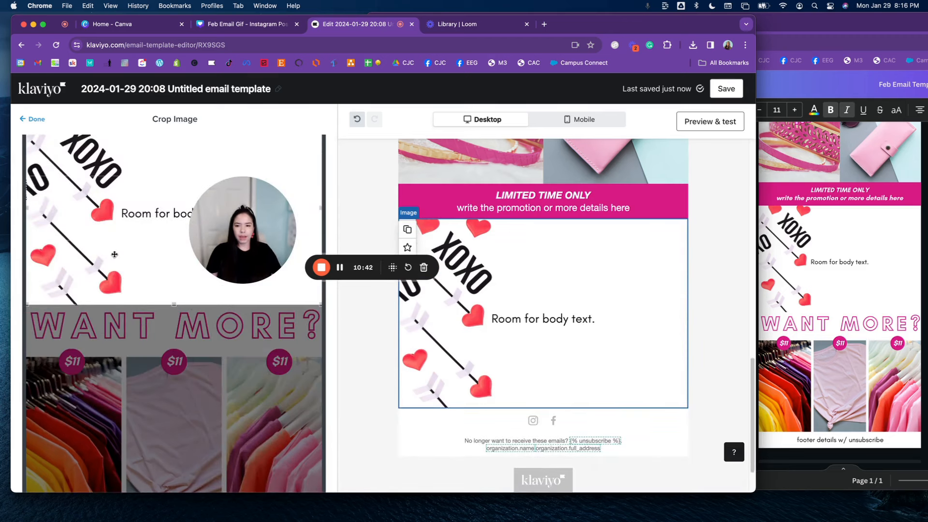
scroll(115, 255, "up", 3)
left_click_drag(172, 265, 173, 266)
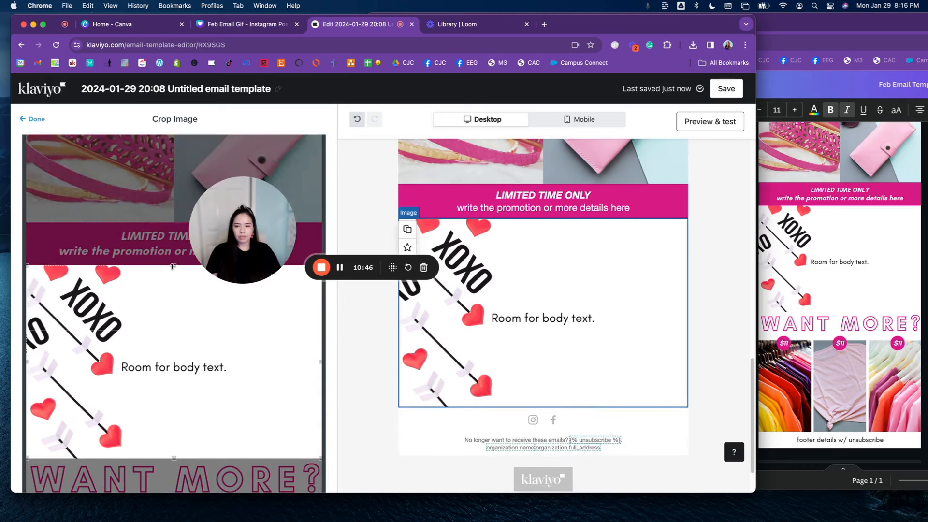
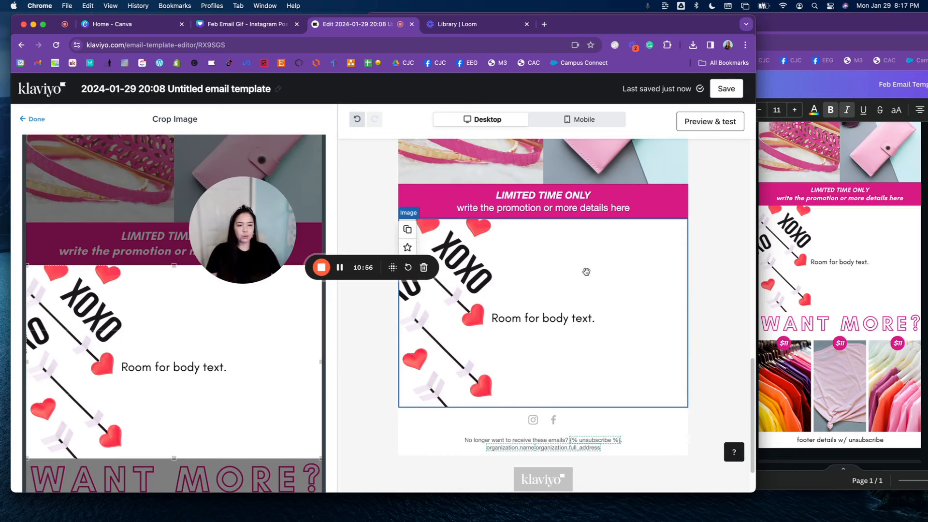
left_click(32, 119)
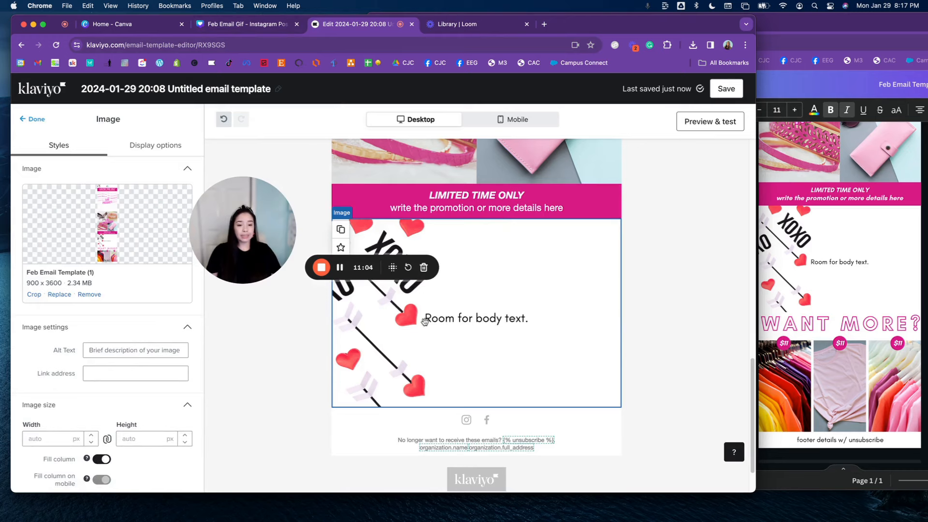
Switch to the Feb Email Template design in Canva and delete the "Room for body text." text from the XOXO hearts section.
left_click(257, 24)
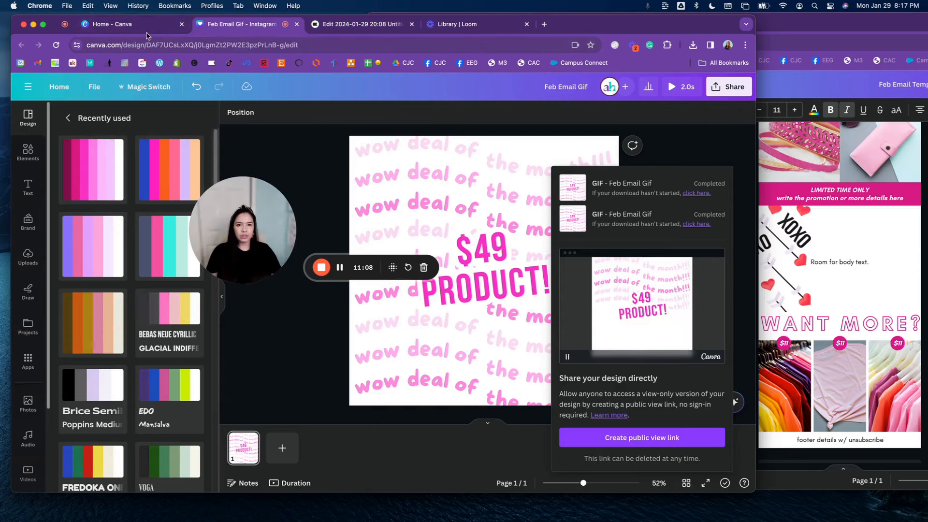
left_click(801, 201)
left_click_drag(794, 20, 728, 10)
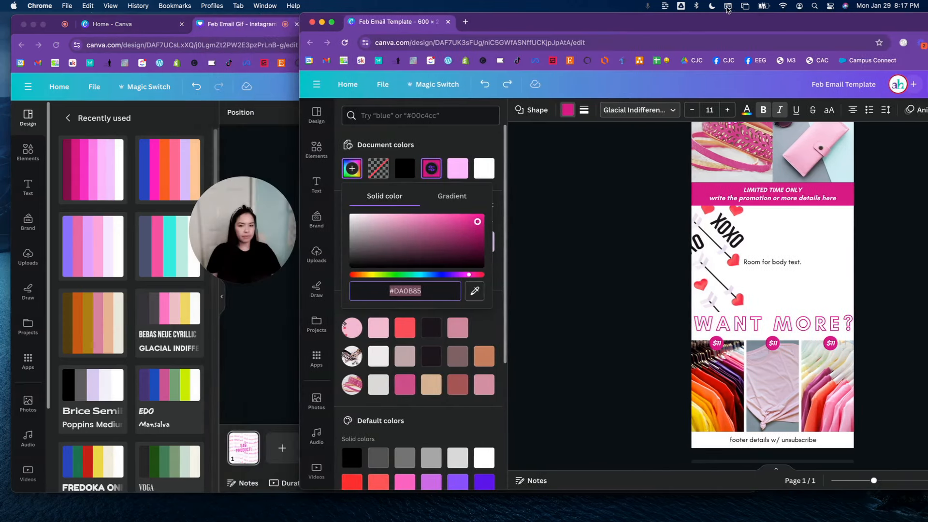
left_click(607, 276)
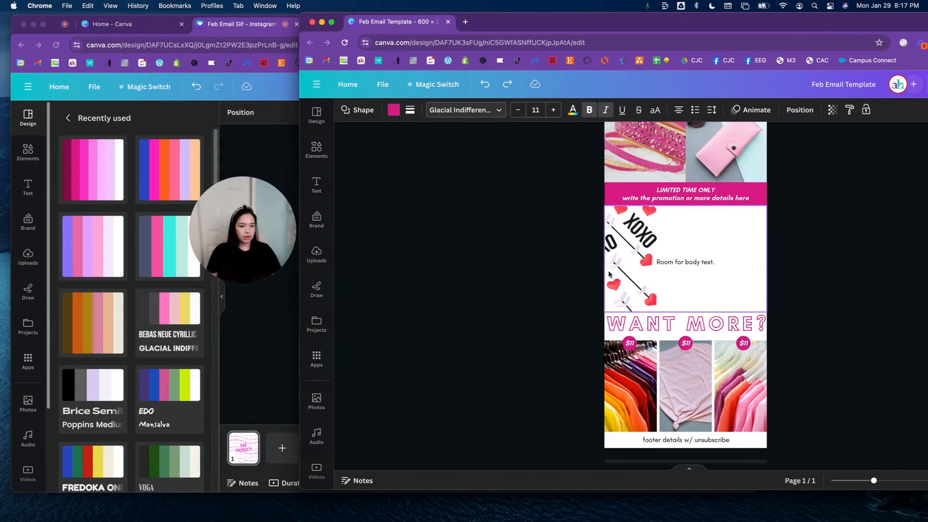
left_click(694, 265)
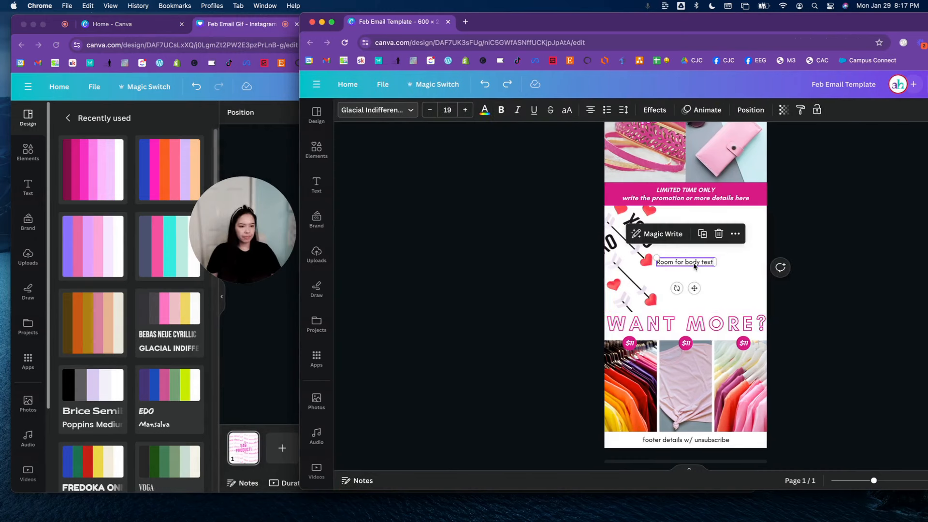
key("BackSpace")
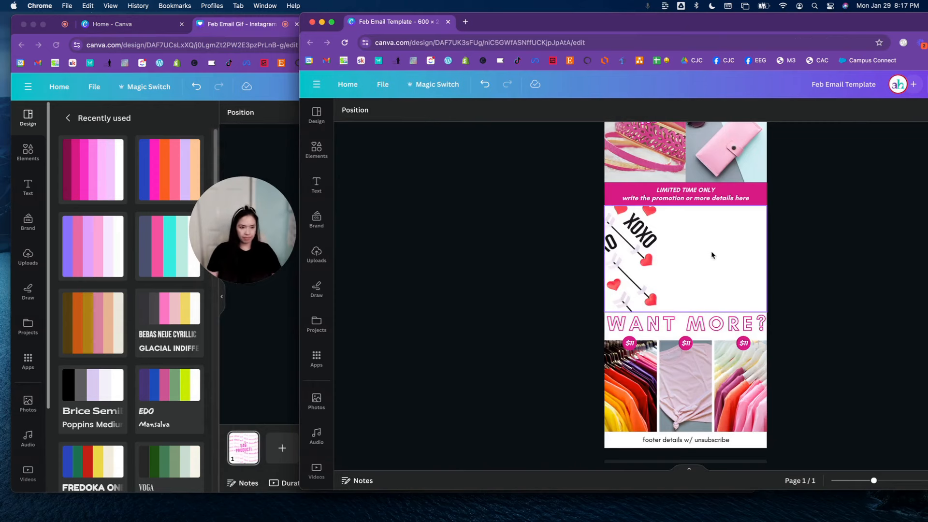
Capture a screenshot of only the XOXO hearts section, from below the pink banner to above the WANT MORE? heading.
scroll(712, 254, "up", 3)
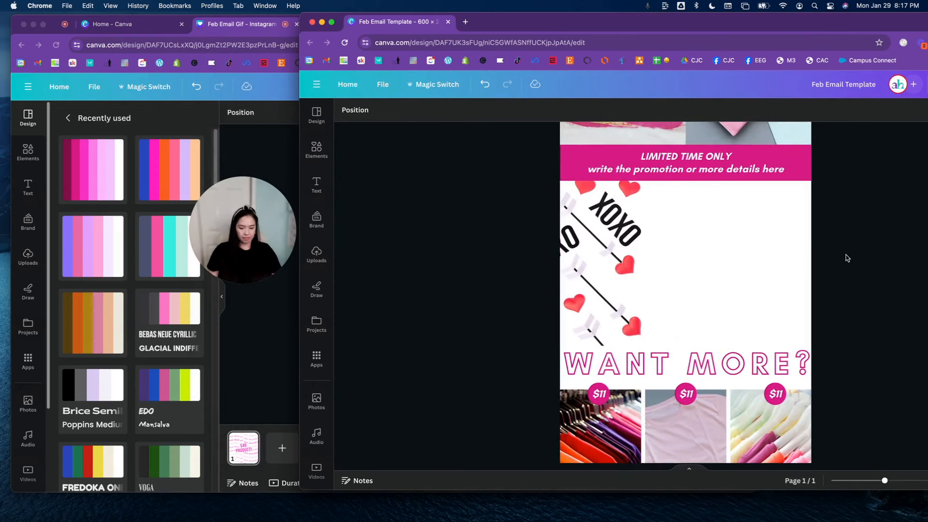
key("super+shift+4")
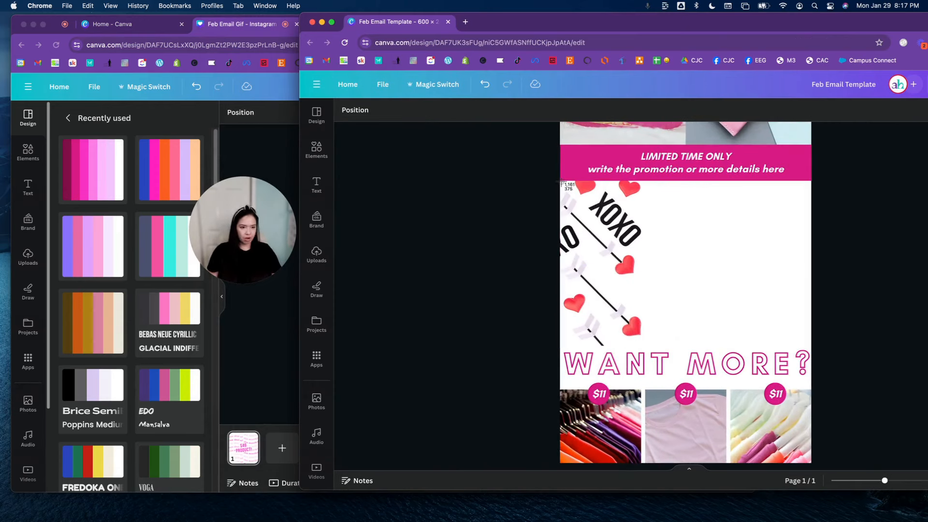
left_click_drag(560, 180, 810, 346)
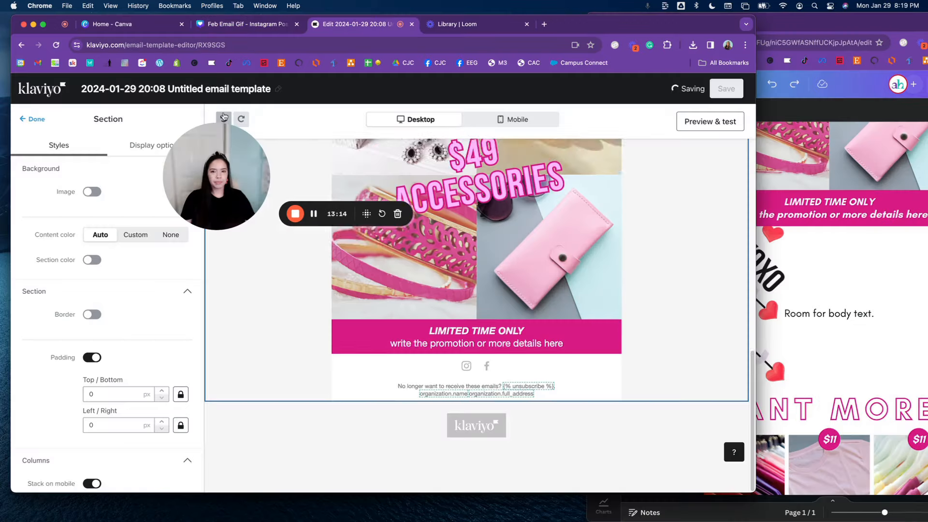
Undo the latest changes in the Klaviyo email and narrow its browser window to reveal more of the Canva template.
left_click(223, 118)
left_click(224, 117)
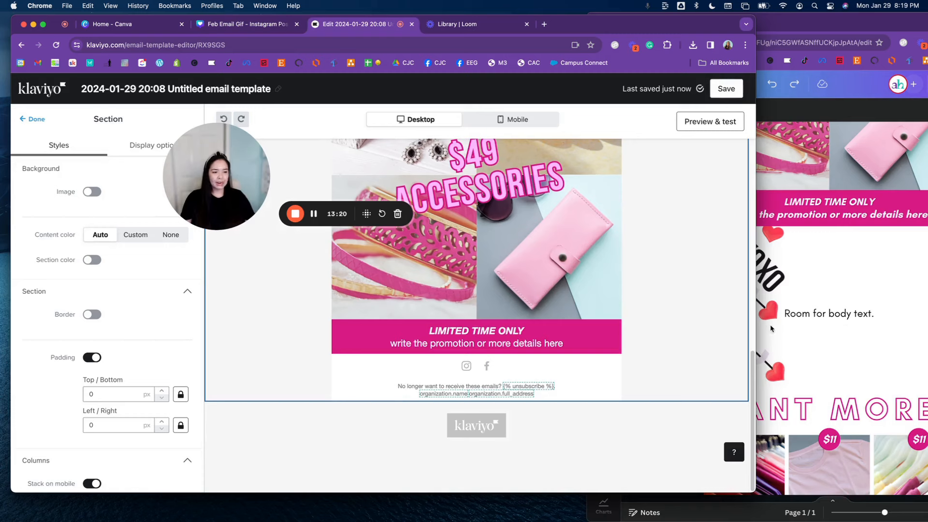
left_click(758, 328)
left_click(545, 412)
left_click_drag(756, 431, 648, 430)
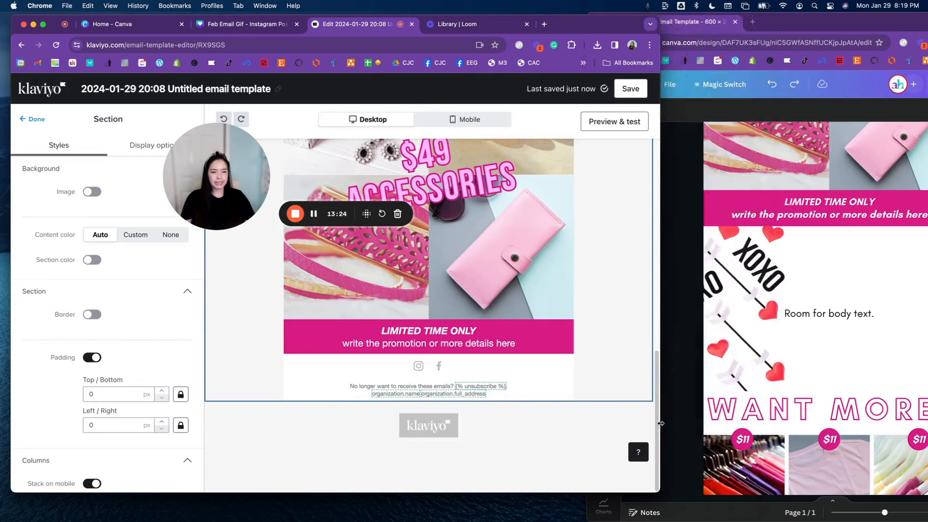
Leave the section settings and add a new empty section directly below the footer section of the email.
left_click(23, 120)
scroll(118, 440, "down", 2)
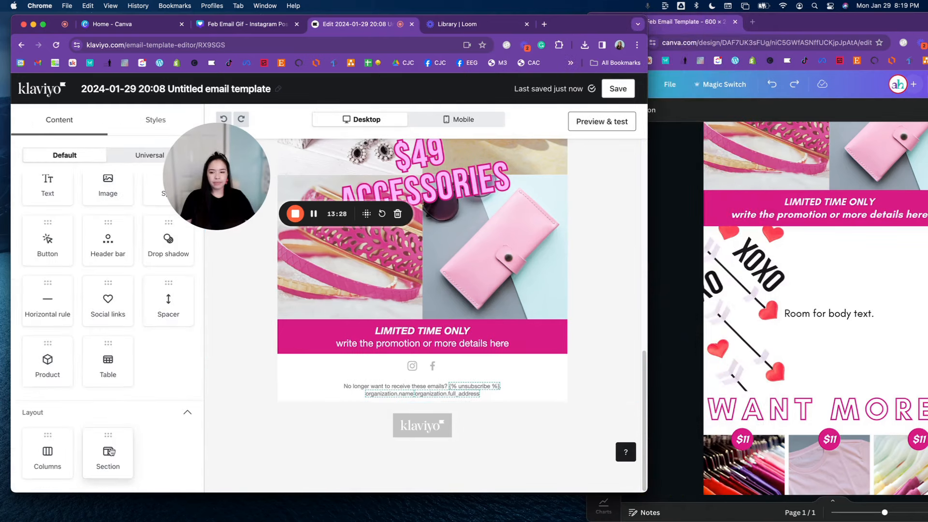
left_click_drag(110, 452, 324, 387)
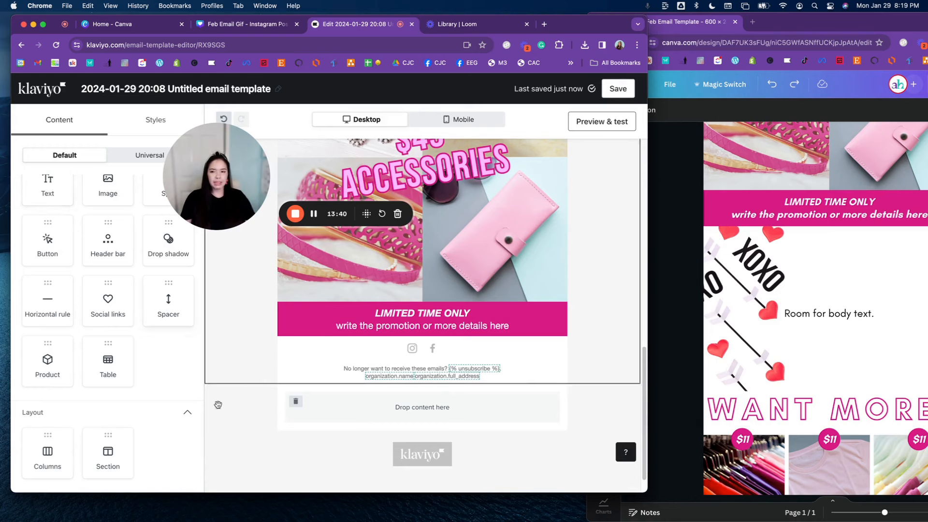
Set the screenshot "Screen Shot 2024-01-29 at 8.17.31 PM" from the image library as the empty section's background image.
left_click(249, 410)
left_click(95, 192)
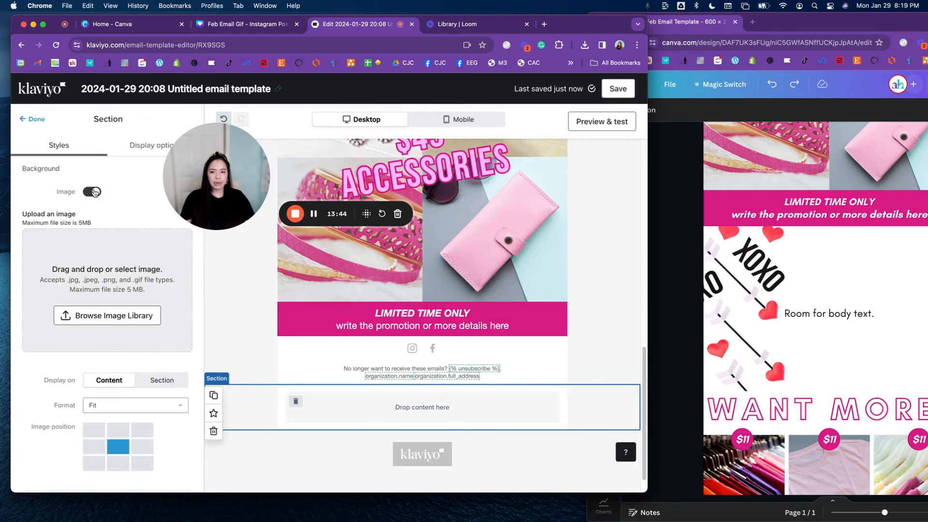
left_click(100, 320)
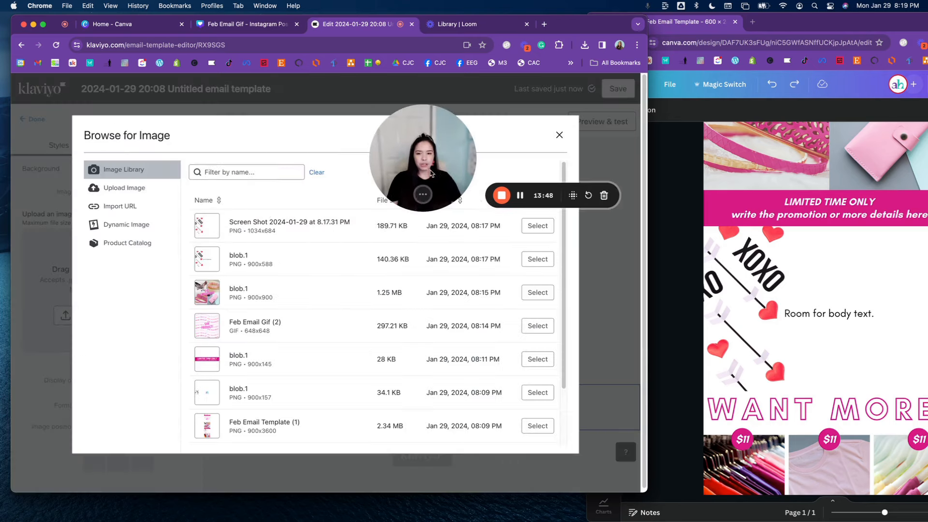
left_click(535, 226)
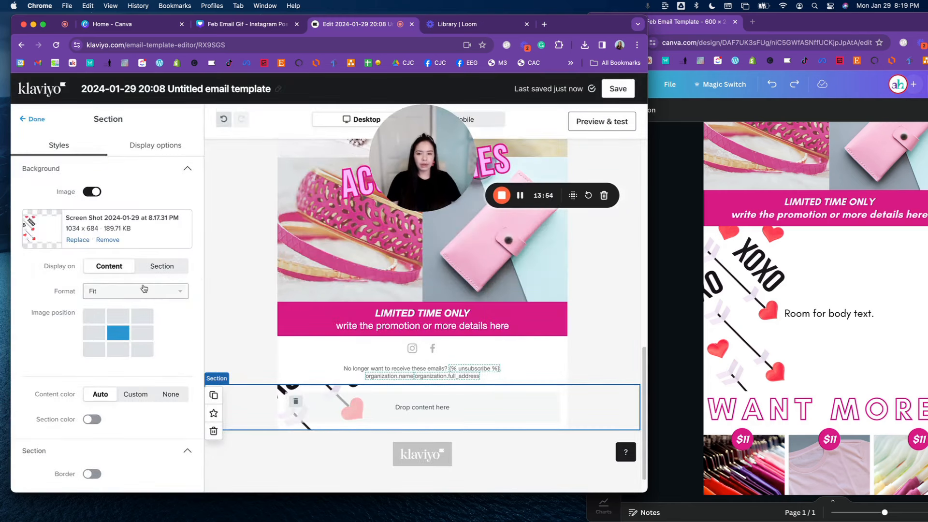
left_click(33, 118)
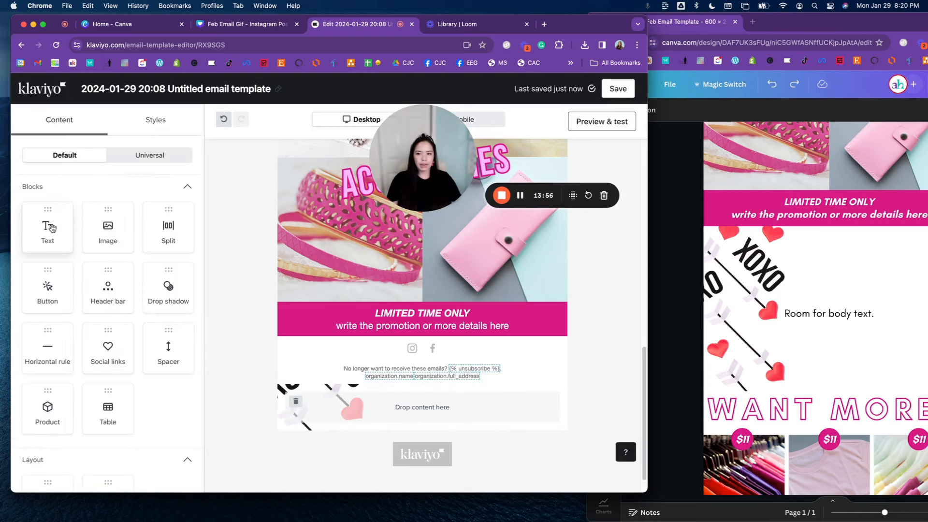
Add a text block to the XOXO background section and give its text area the background color FFF.
left_click_drag(52, 227, 348, 424)
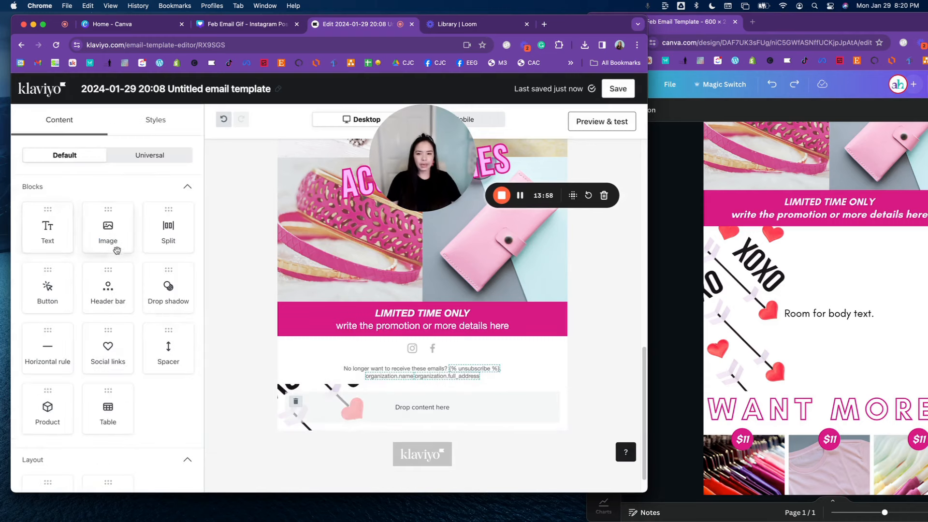
left_click_drag(47, 227, 339, 418)
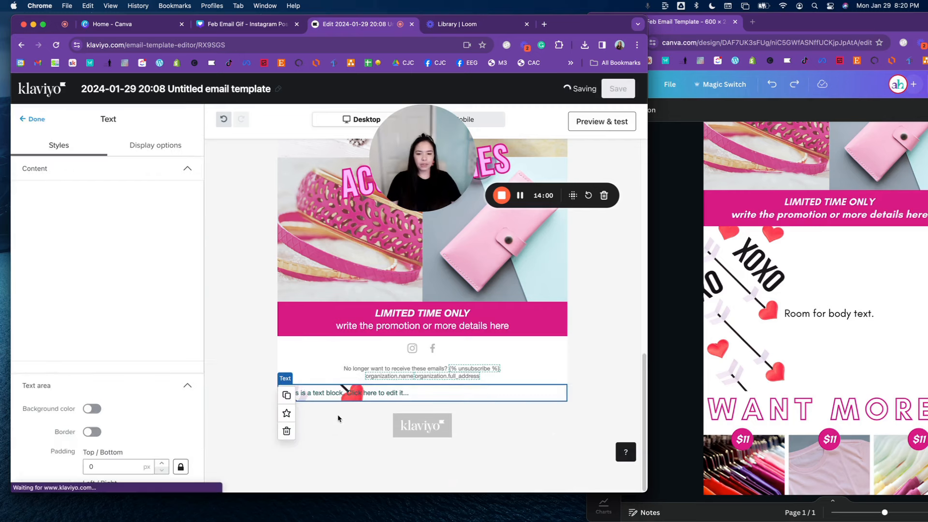
scroll(164, 321, "down", 5)
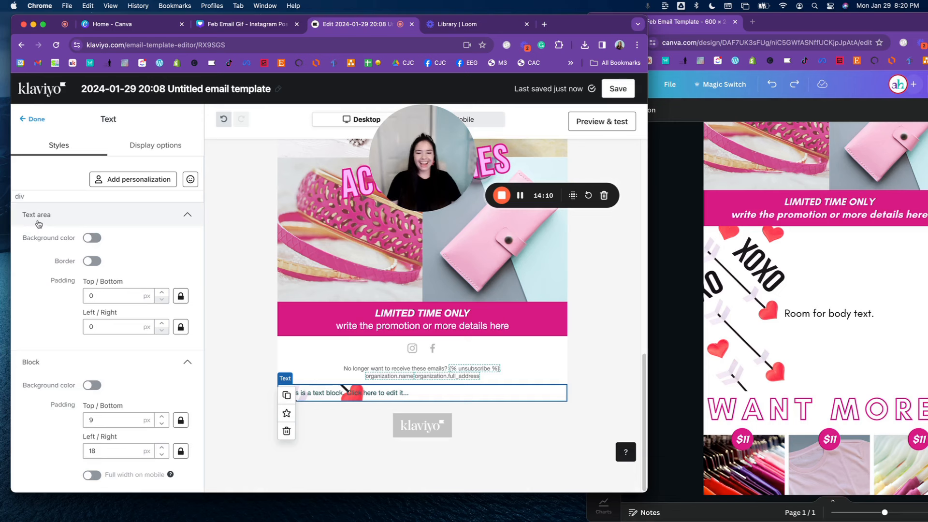
left_click(92, 237)
left_click(120, 241)
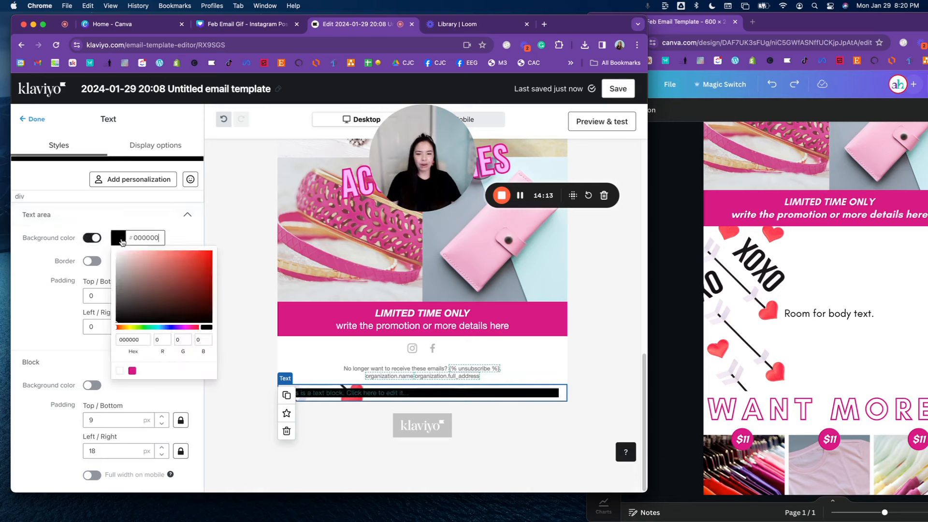
double_click(146, 240)
type("FFF")
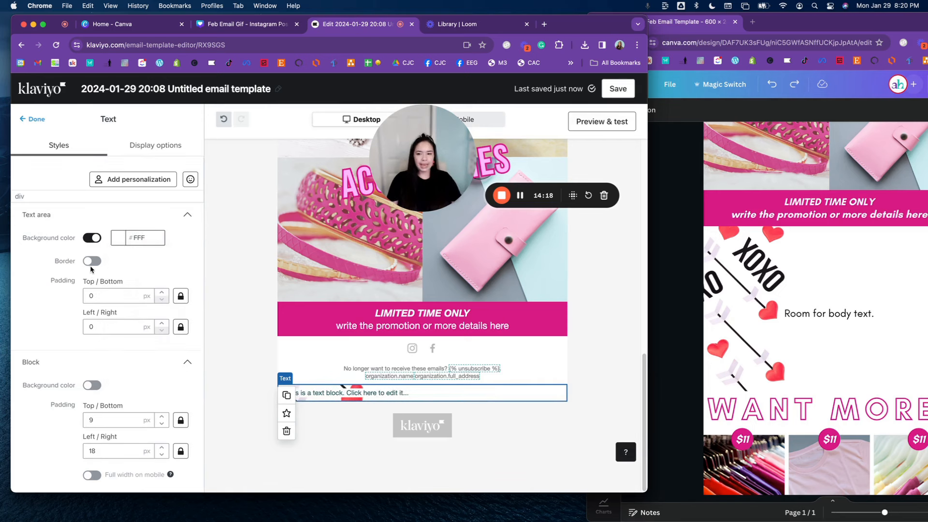
Set the text area's top/bottom and left/right padding to 30 px each.
left_click_drag(112, 295, 81, 295)
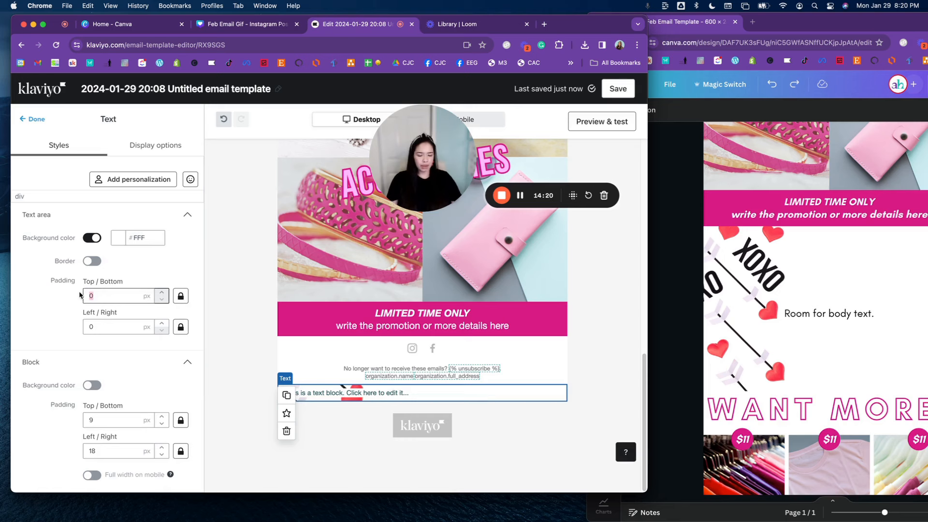
type("50")
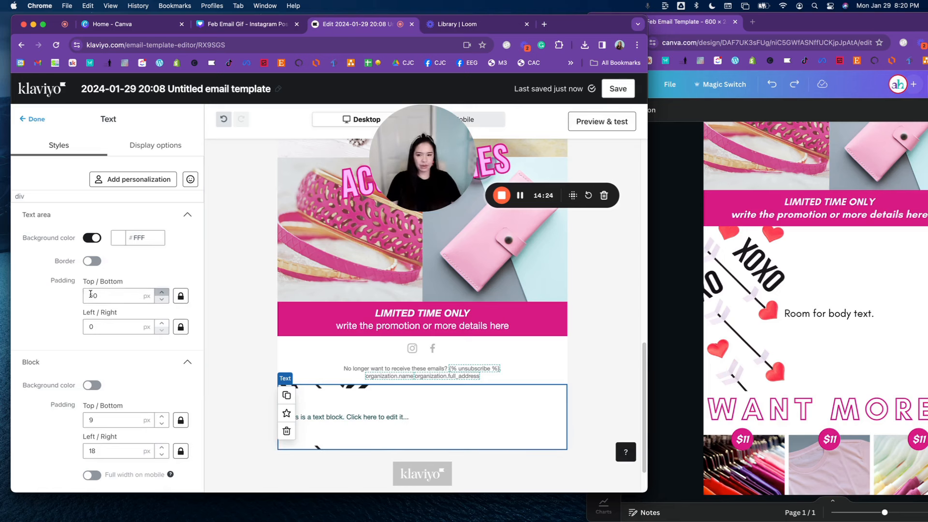
left_click_drag(90, 294, 79, 292)
type("30")
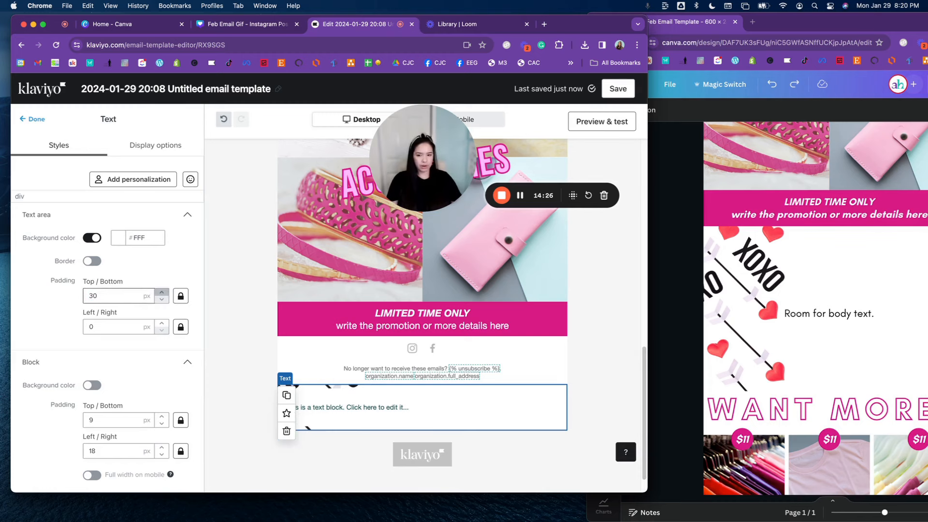
left_click_drag(95, 325, 63, 322)
type("30")
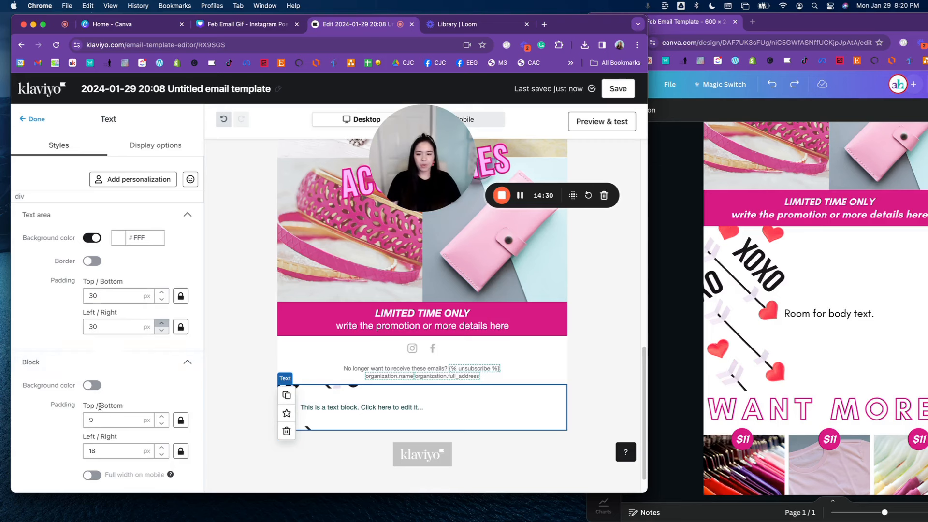
Set the block's top/bottom and left/right padding to 30 px each.
left_click(102, 421)
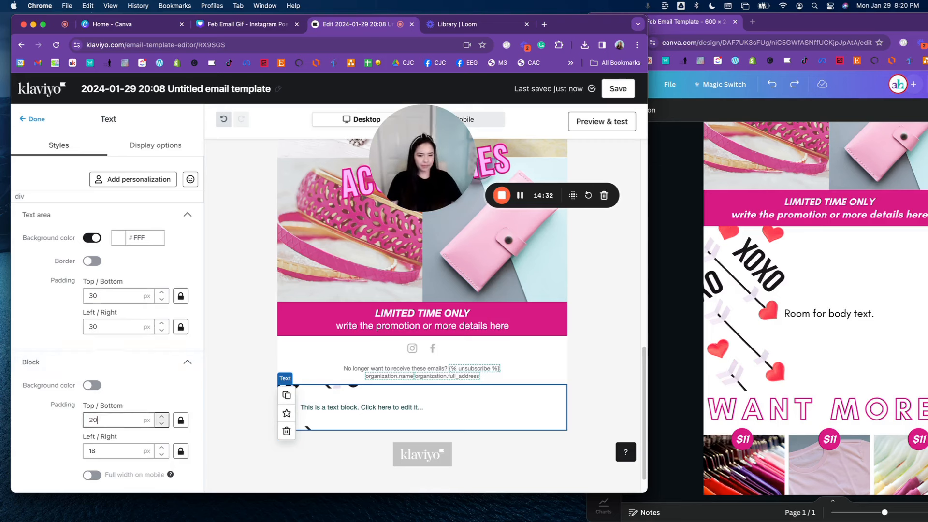
key("Tab")
left_click_drag(110, 425, 79, 421)
type("30")
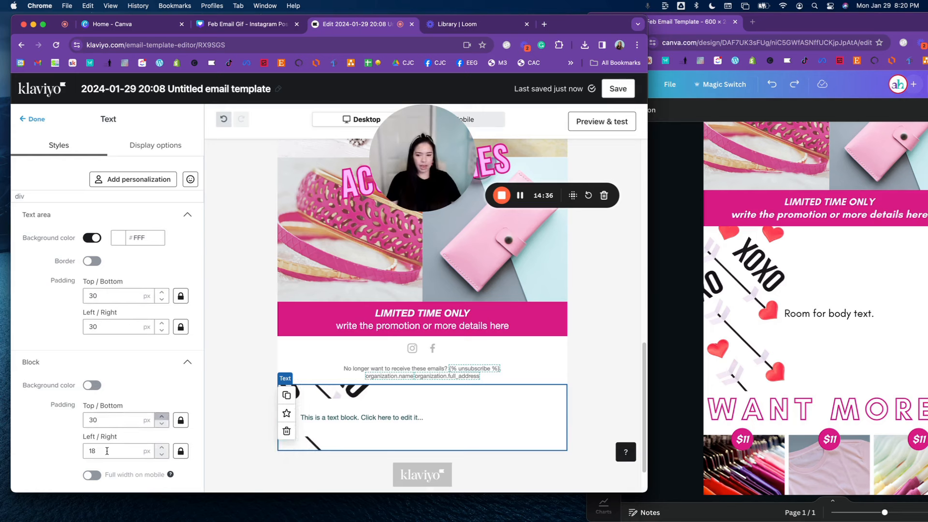
left_click_drag(107, 451, 71, 452)
type("30")
key("Tab")
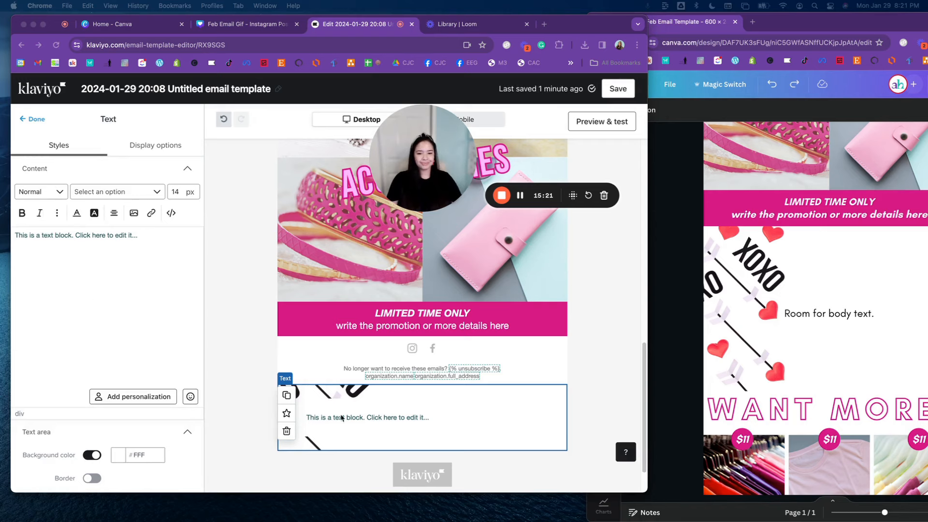
Replace the placeholder text with the copied Cupcake ipsum text, keeping text only, and separate its two paragraphs with a blank line.
triple_click(32, 238)
key("super+v")
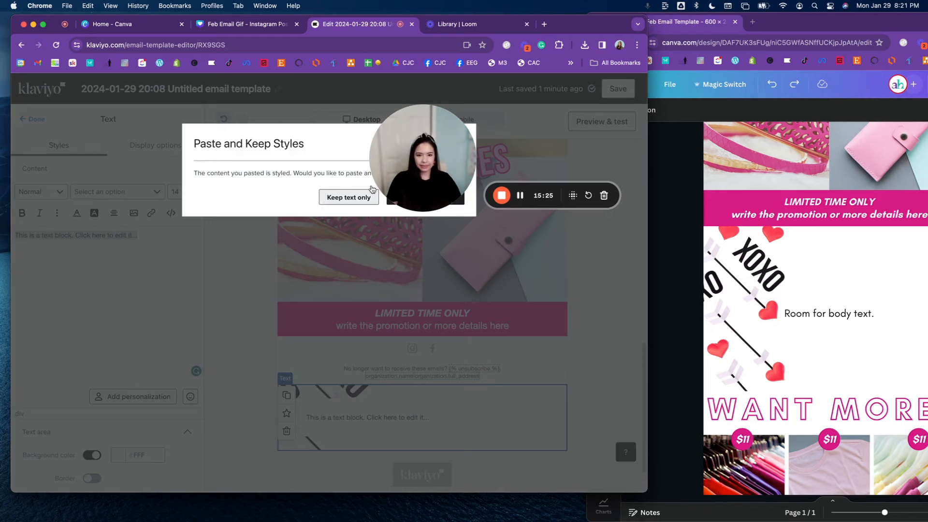
left_click(348, 197)
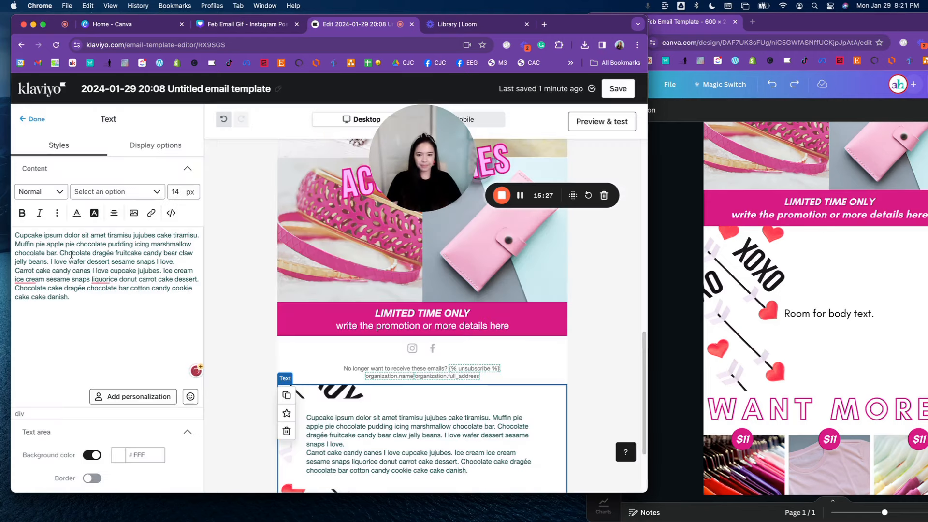
key("Return")
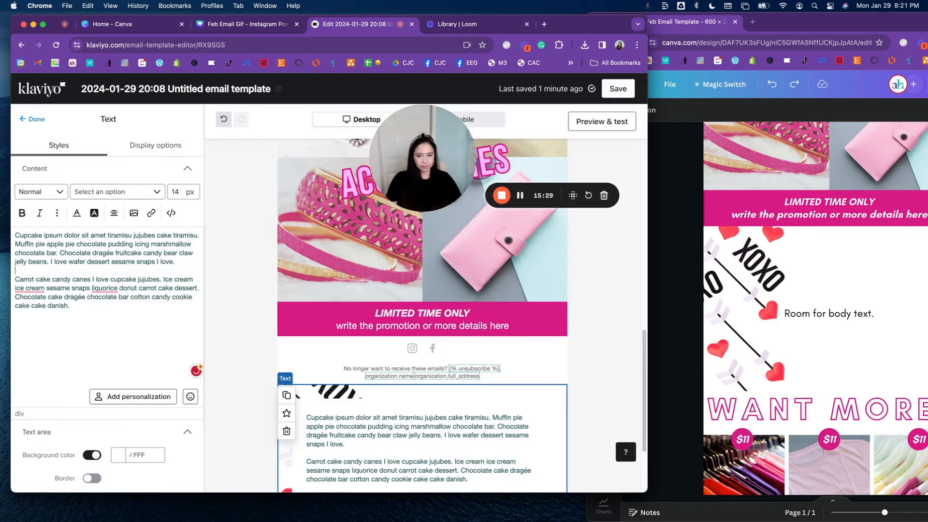
scroll(224, 285, "down", 3)
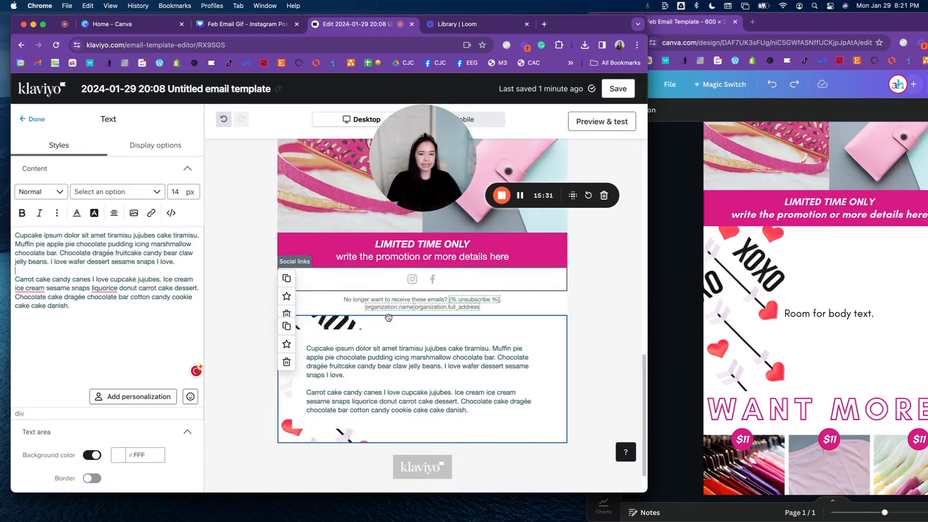
Split "Cupcake ipsum dolor" onto its own line as a heading and capitalize "Sit" in the text that follows.
left_click(84, 235)
key("Return")
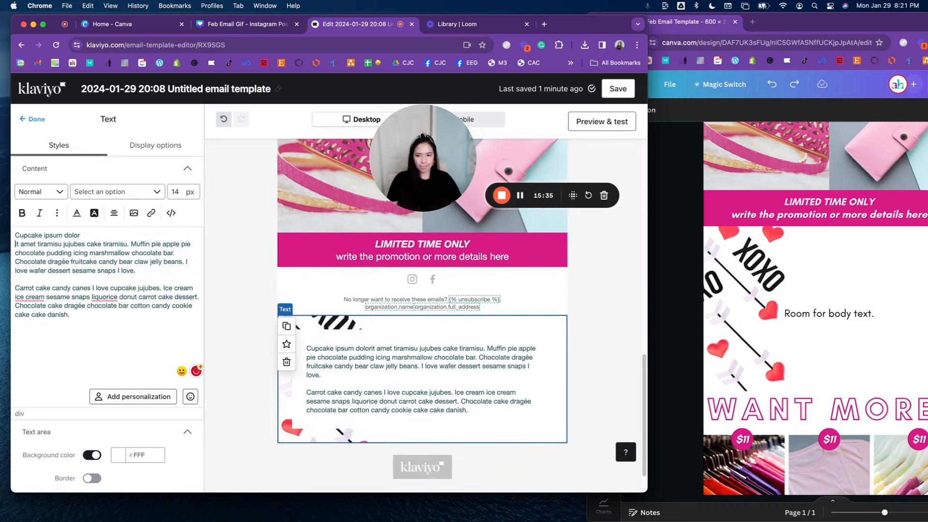
key("Delete")
type("S")
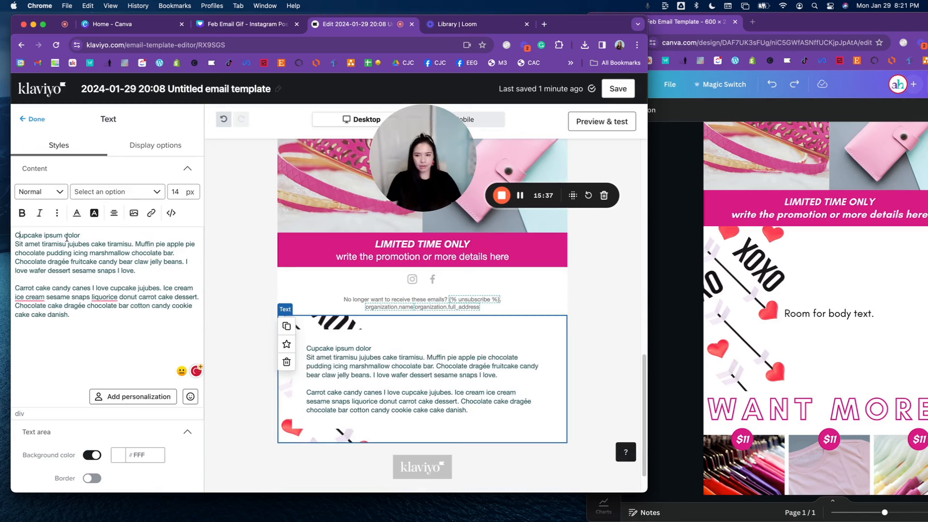
Format the "Cupcake ipsum dolor" heading as bold at 20 px and add a blank line below it.
triple_click(66, 236)
key("super+b")
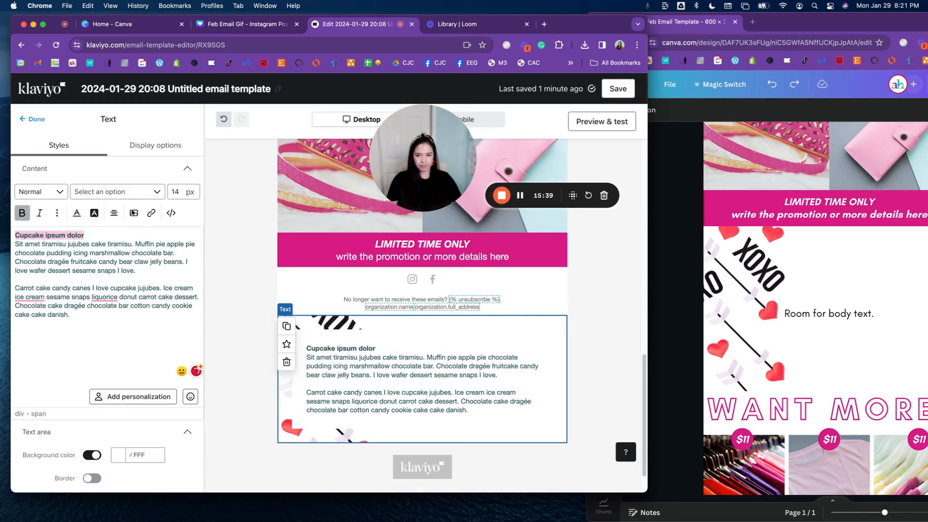
double_click(176, 191)
type("20")
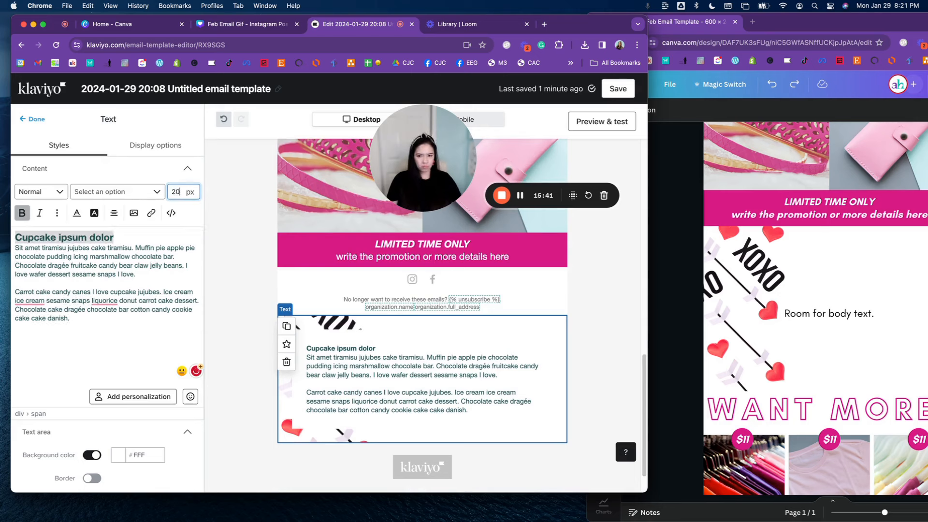
left_click(130, 237)
key("Return")
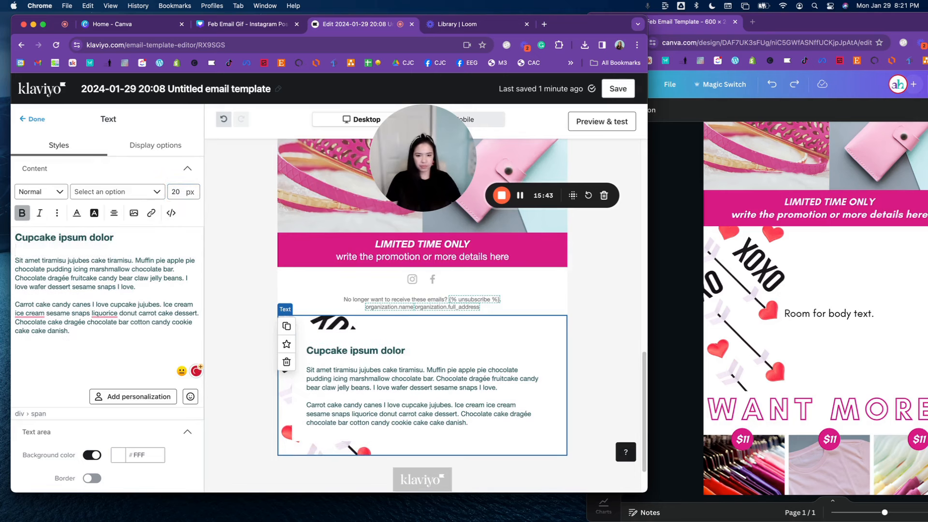
Change the color of all the text in the block to the saved dark pink.
key("super+a")
left_click(77, 213)
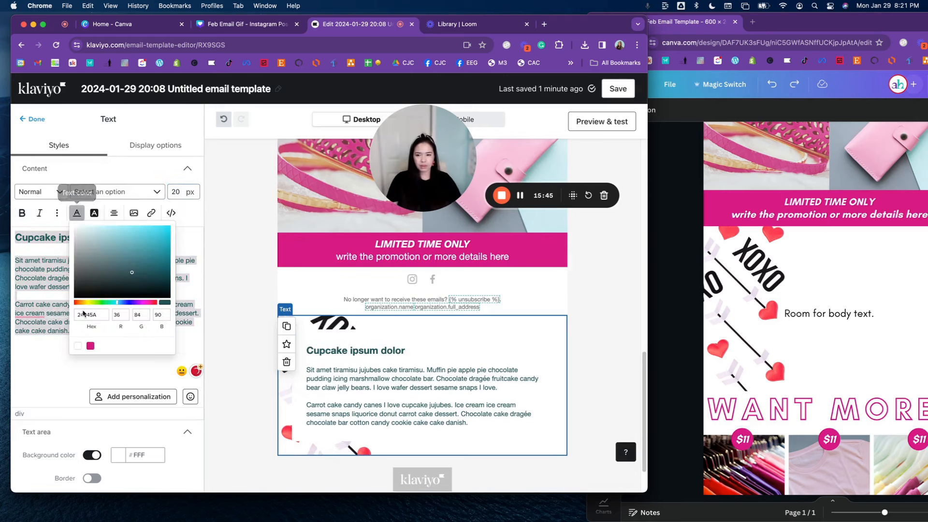
left_click(91, 346)
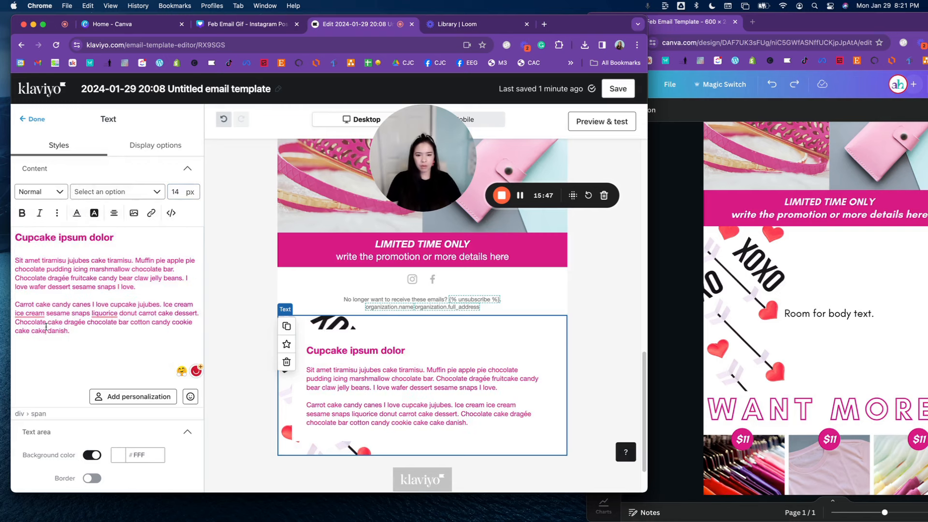
Unlink the block's left and right padding and set the left padding to 200 px.
scroll(134, 300, "down", 4)
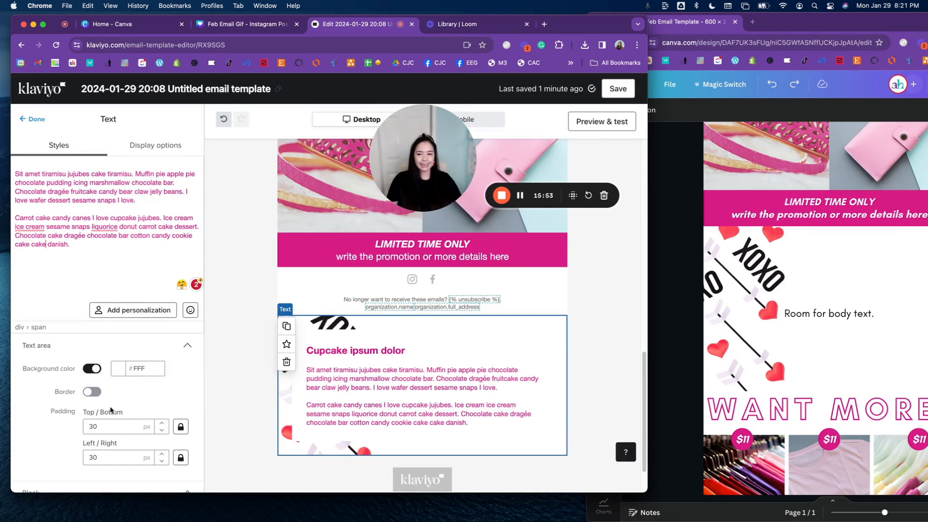
scroll(110, 410, "down", 6)
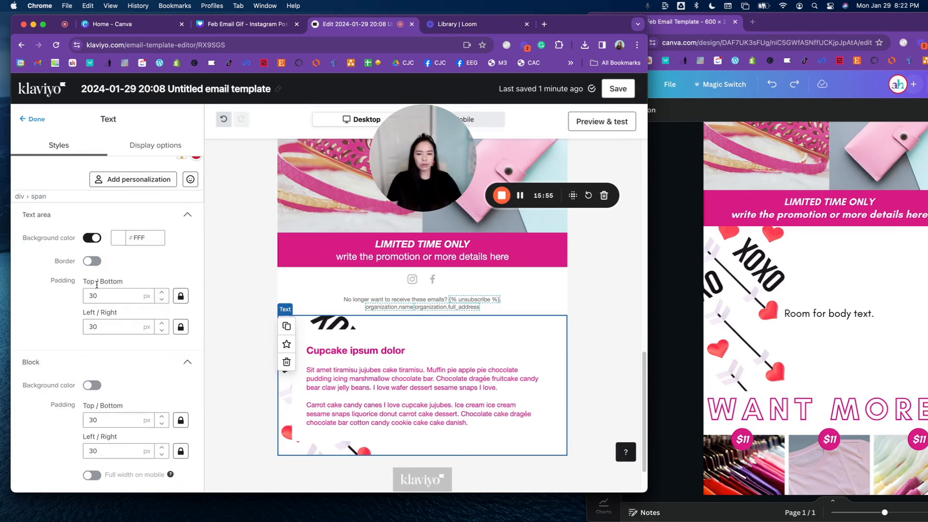
left_click(180, 451)
left_click_drag(99, 452, 69, 450)
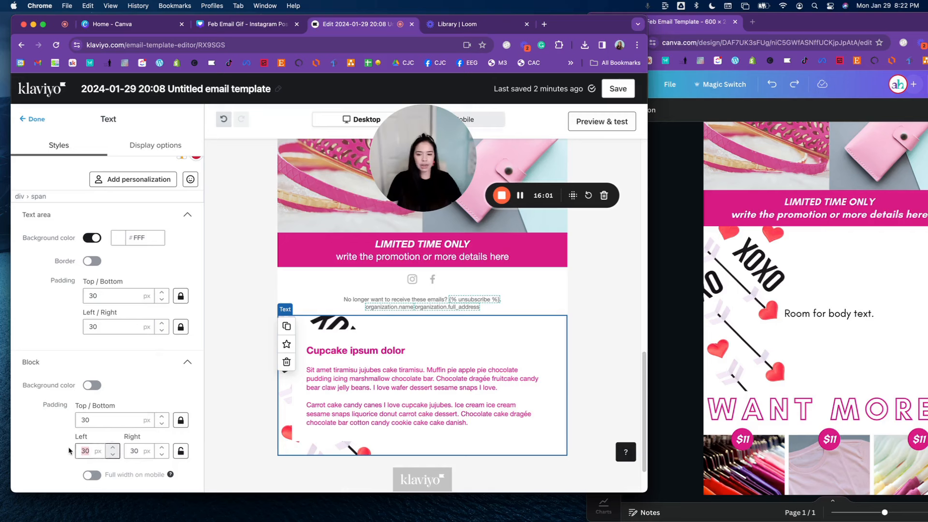
key("Tab")
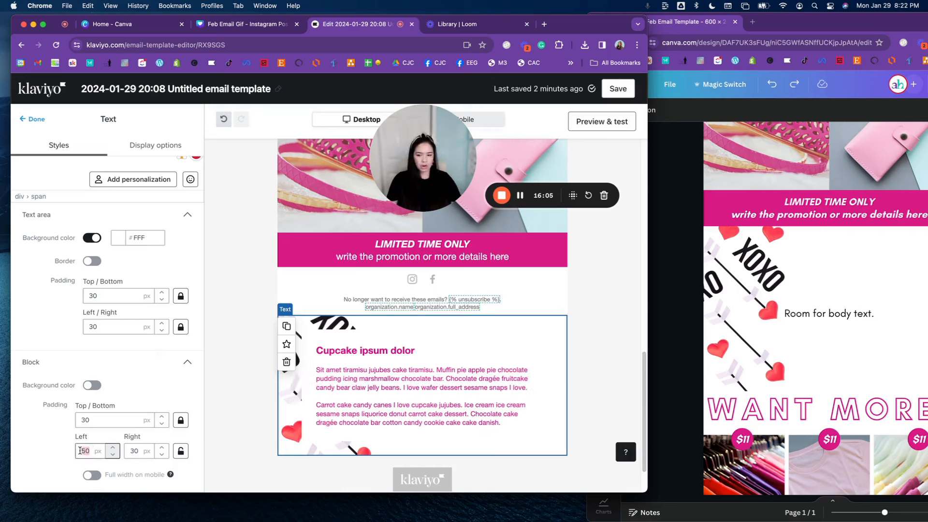
left_click_drag(92, 449, 78, 452)
type("200")
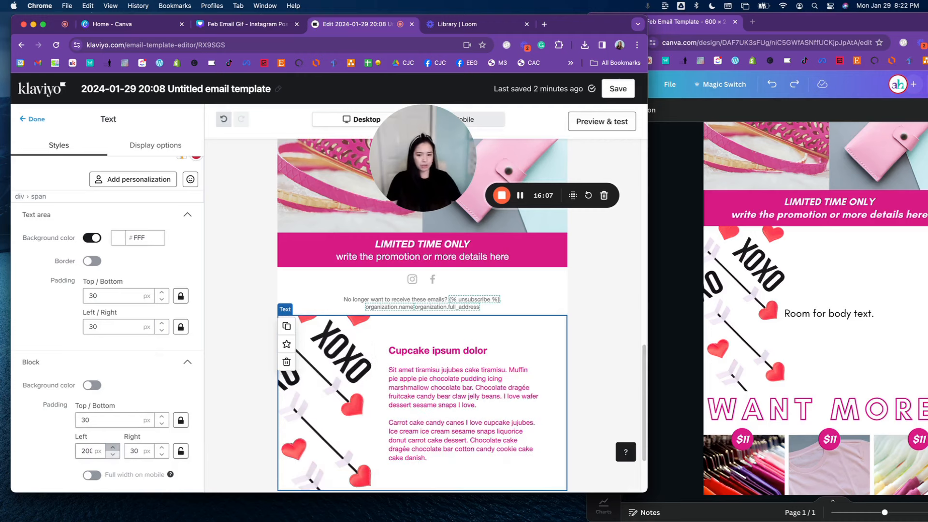
Turn on full width on mobile for the XOXO text block.
scroll(478, 411, "down", 3)
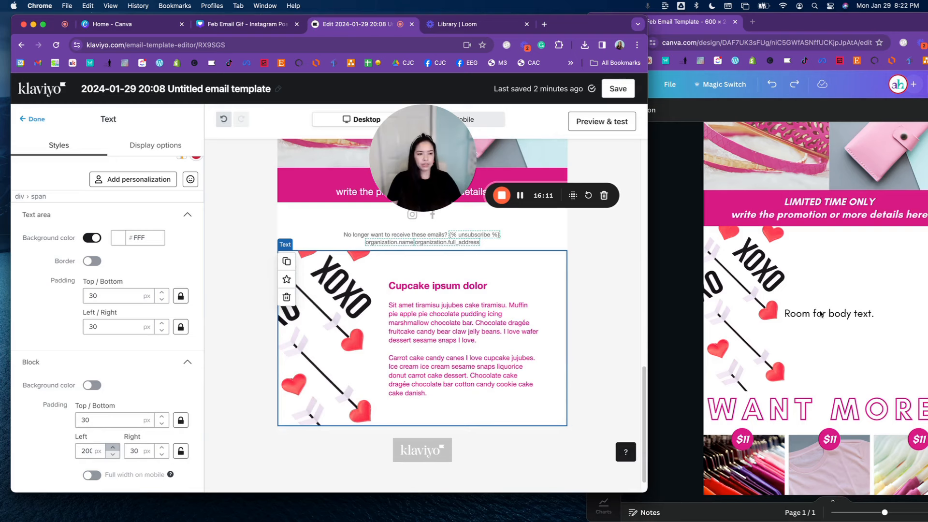
mouse_move(170, 476)
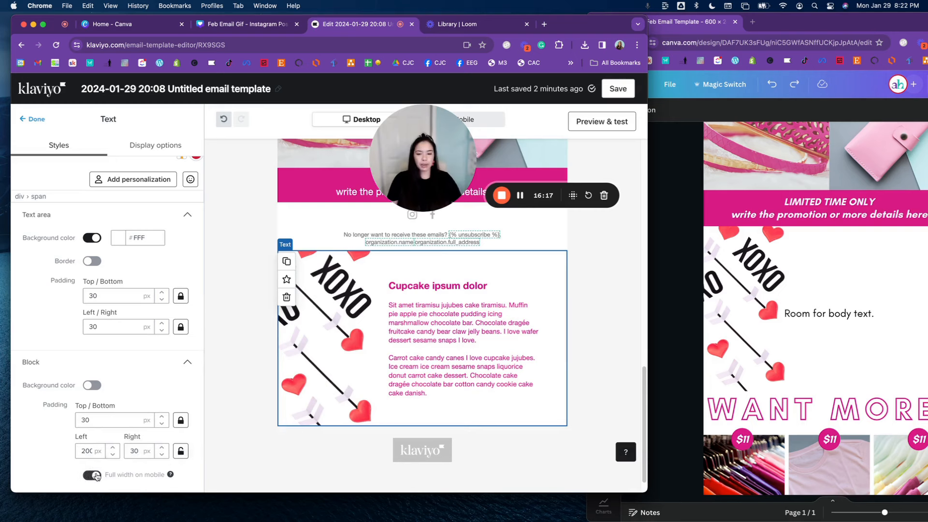
left_click_drag(412, 175, 209, 189)
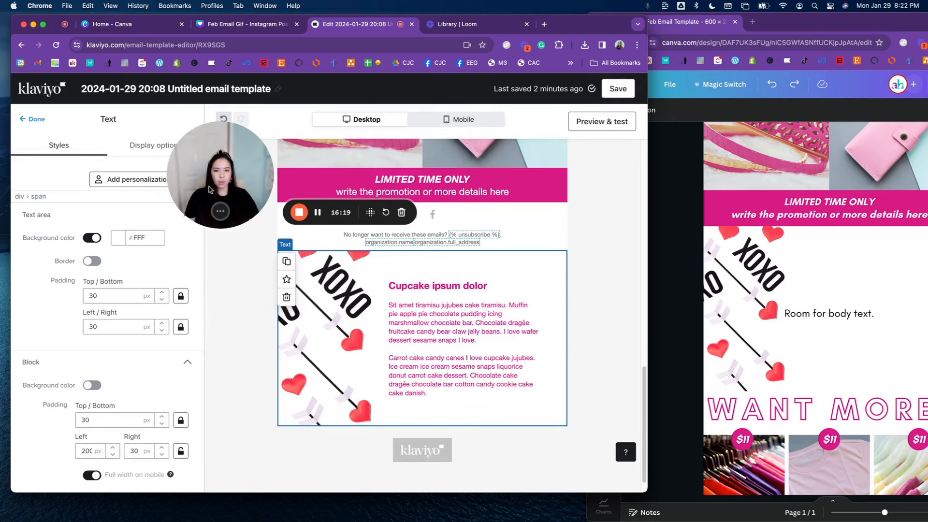
Turn off full width on mobile for the XOXO text block, inspect its mobile layout, and turn the setting back on.
left_click(92, 475)
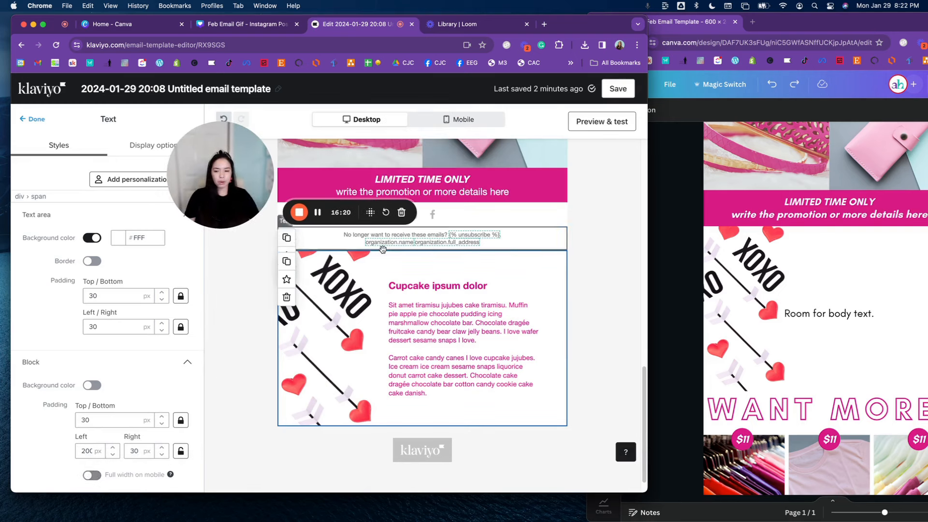
left_click(461, 120)
scroll(459, 209, "up", 5)
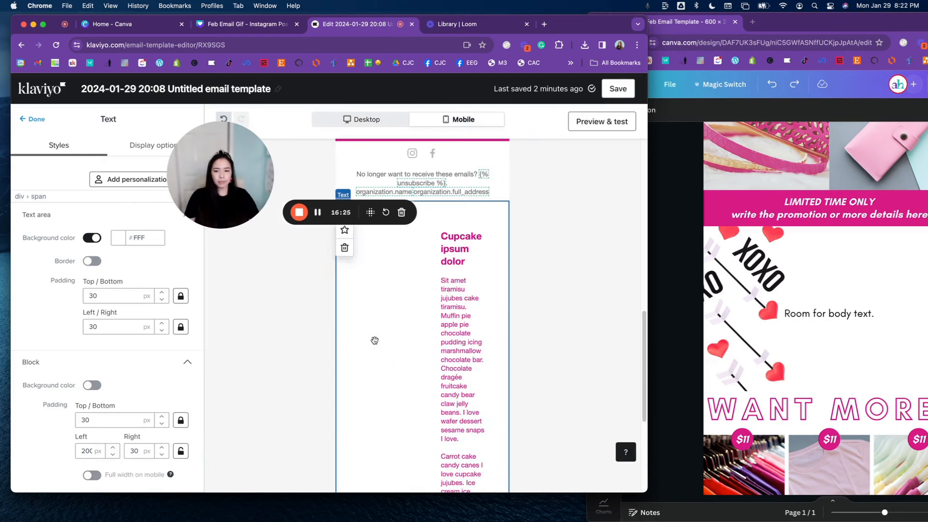
scroll(398, 340, "down", 4)
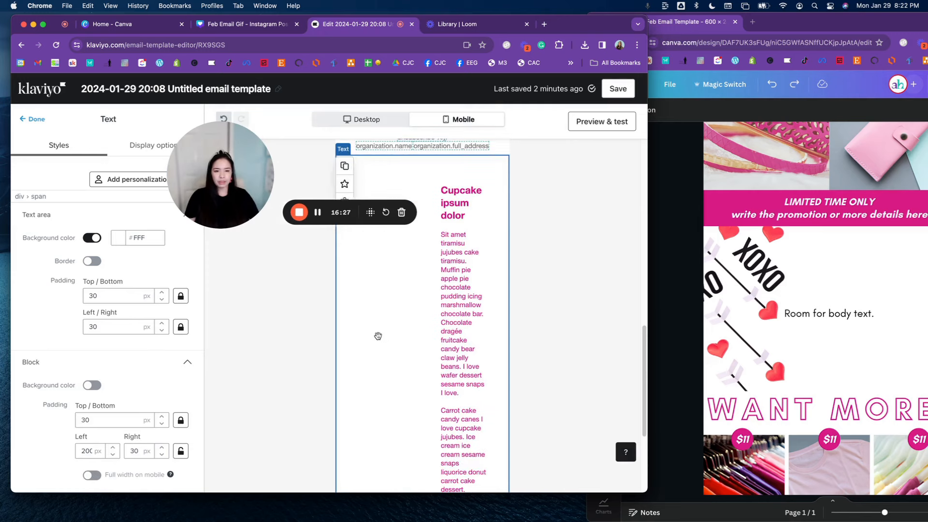
scroll(435, 393, "down", 3)
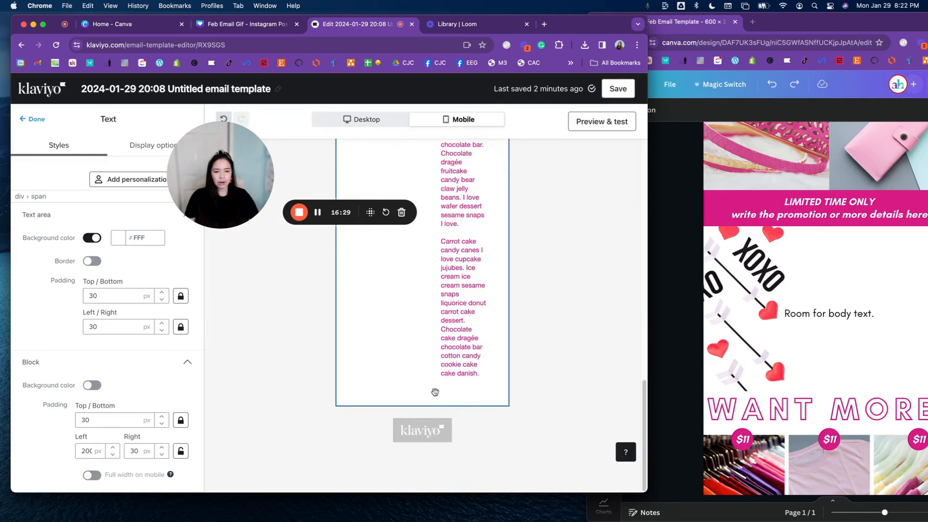
scroll(433, 390, "up", 5)
left_click(92, 476)
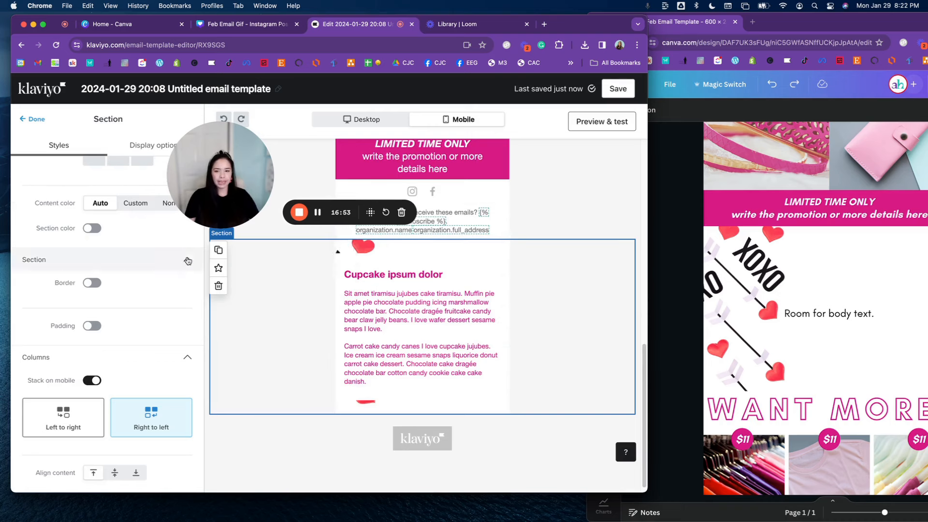
Finish editing the XOXO section and add an empty section directly below it.
left_click(35, 120)
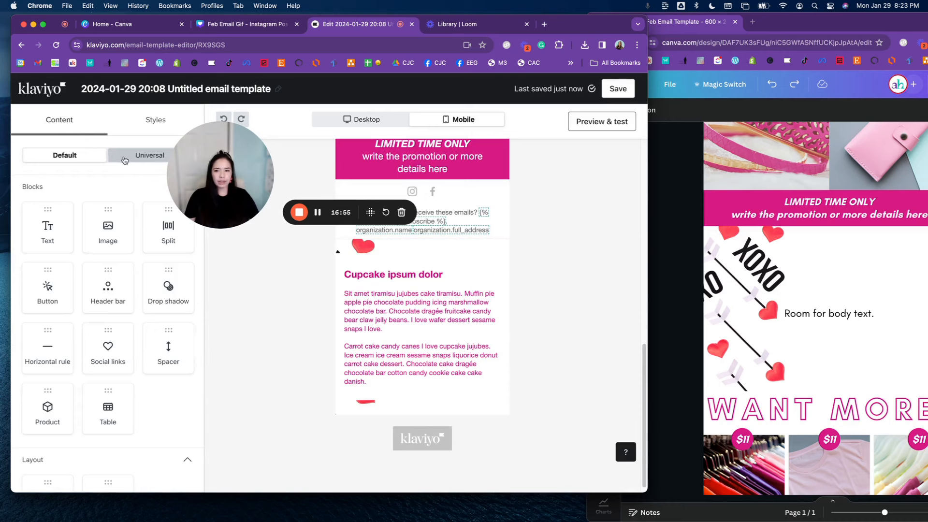
scroll(110, 399, "down", 2)
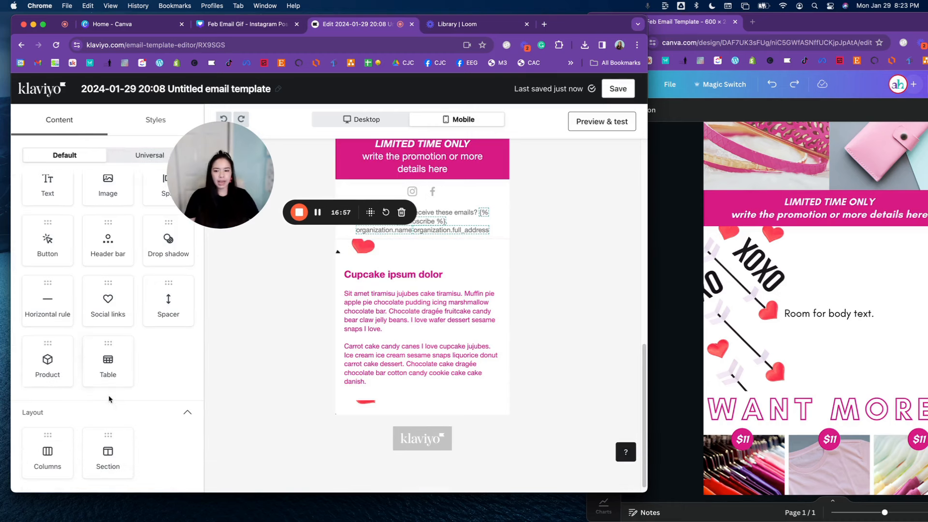
left_click_drag(89, 447, 355, 426)
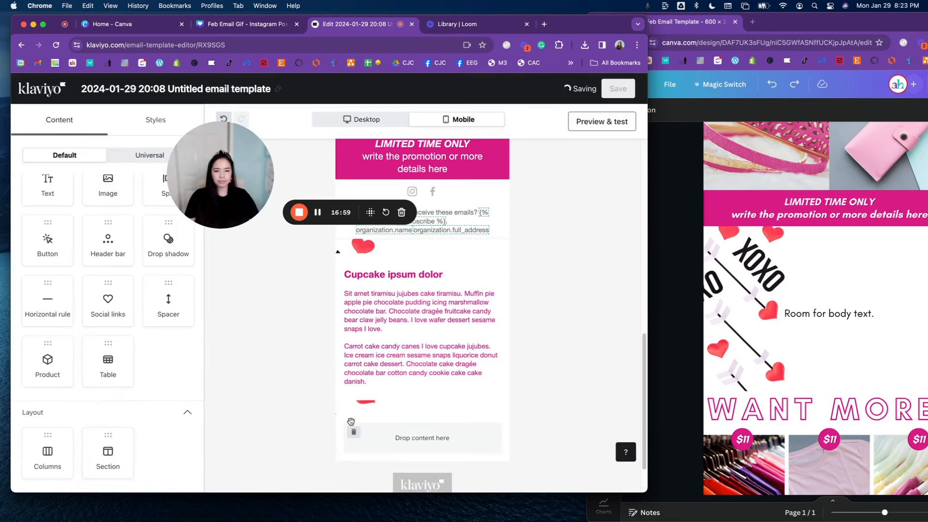
Move the unsubscribe text and social links into the section below the XOXO text, and delete the emptied section above it.
left_click_drag(501, 226, 486, 427)
left_click_drag(462, 225, 455, 409)
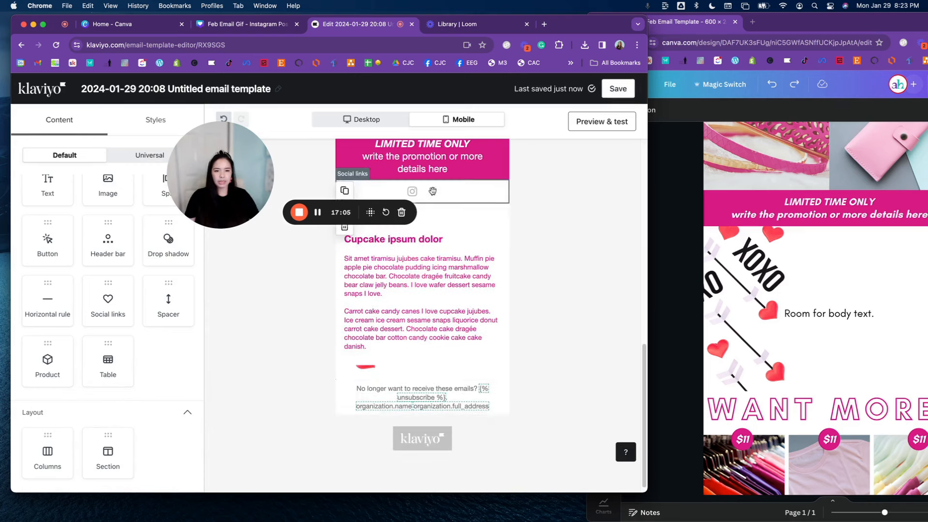
left_click_drag(434, 191, 453, 382)
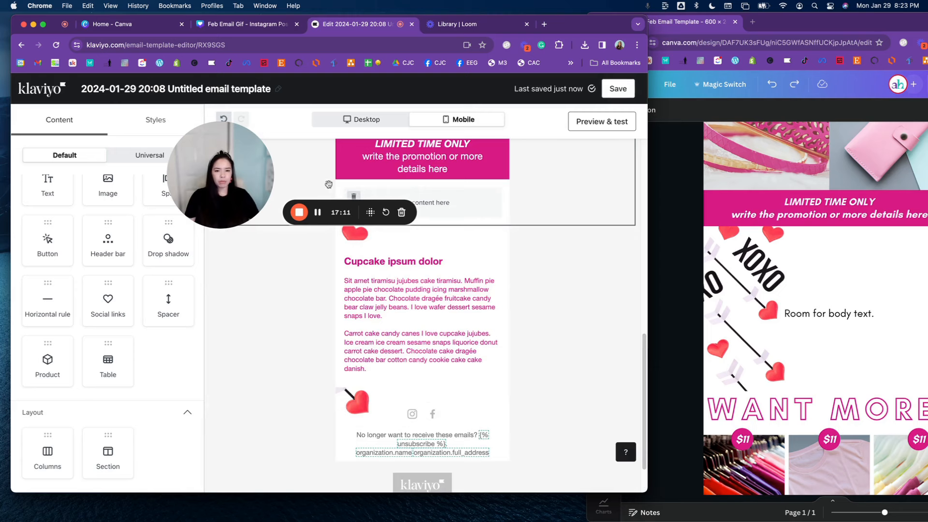
left_click_drag(250, 171, 169, 207)
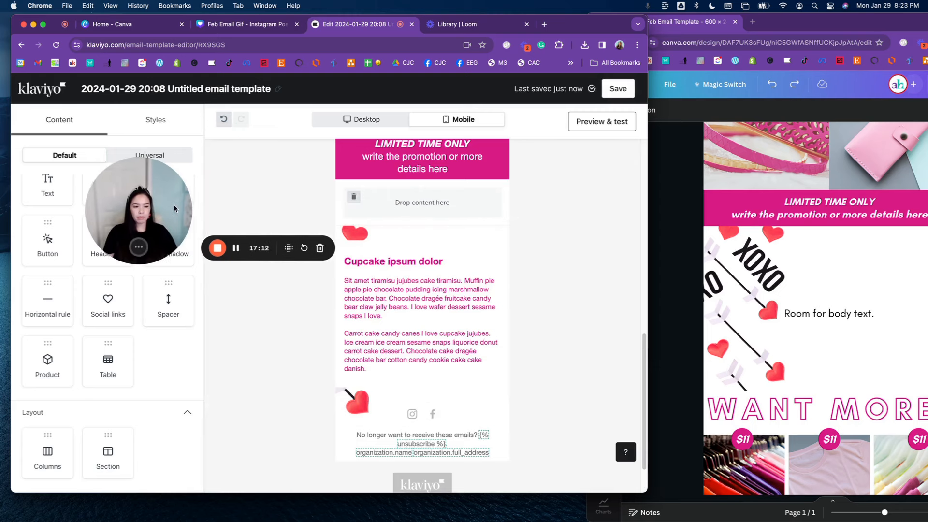
left_click(355, 198)
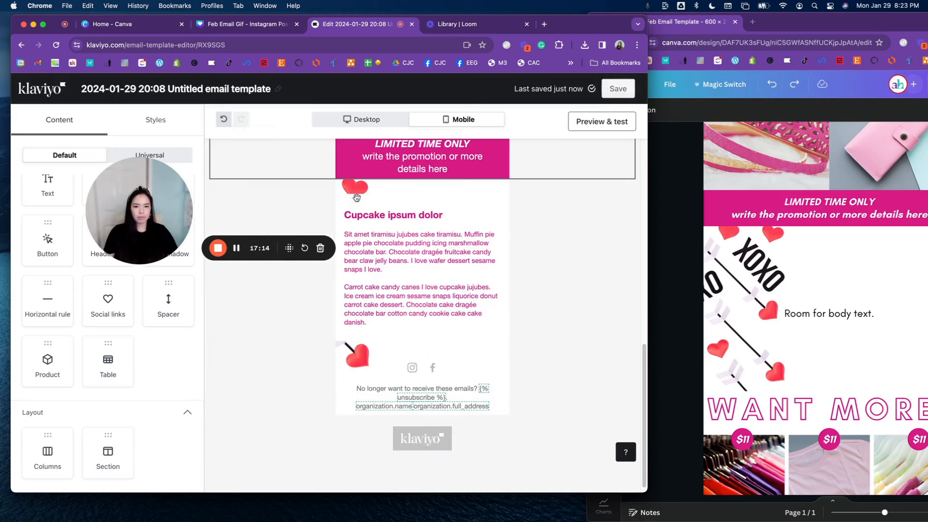
Compare the whole email in desktop view with the remaining parts of the Canva design.
left_click(368, 119)
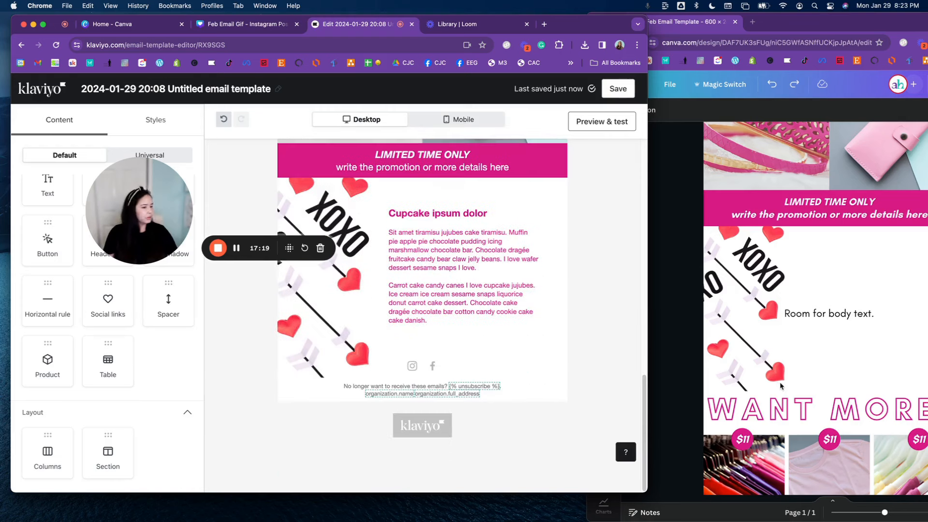
scroll(779, 382, "down", 4)
scroll(783, 366, "down", 2)
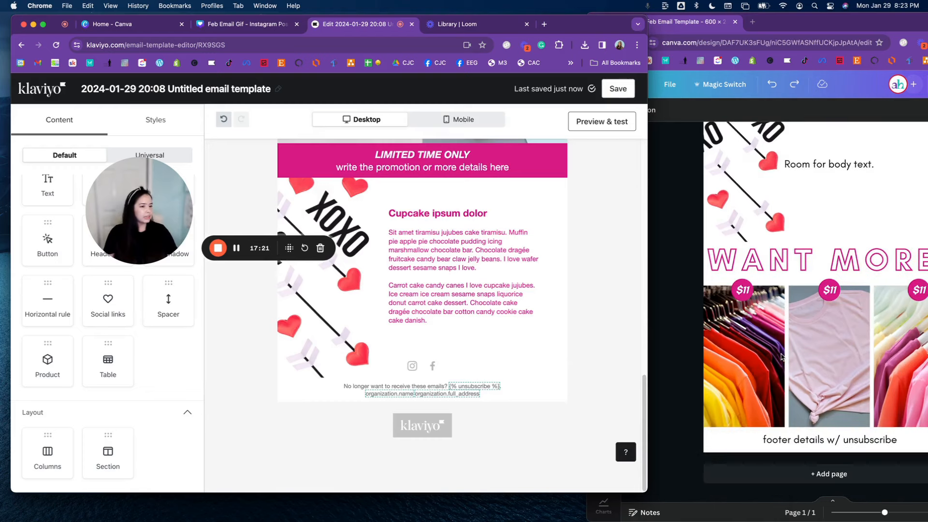
scroll(545, 243, "up", 10)
scroll(545, 243, "up", 6)
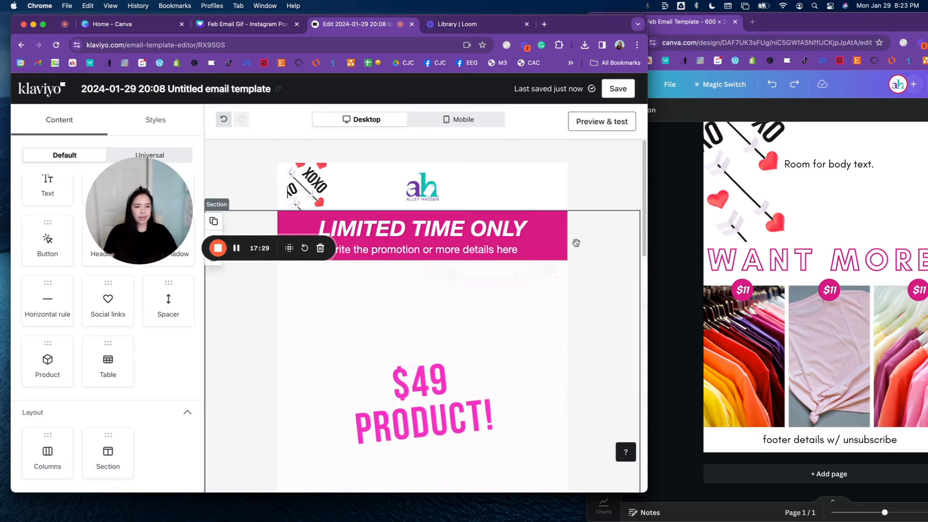
scroll(575, 242, "down", 15)
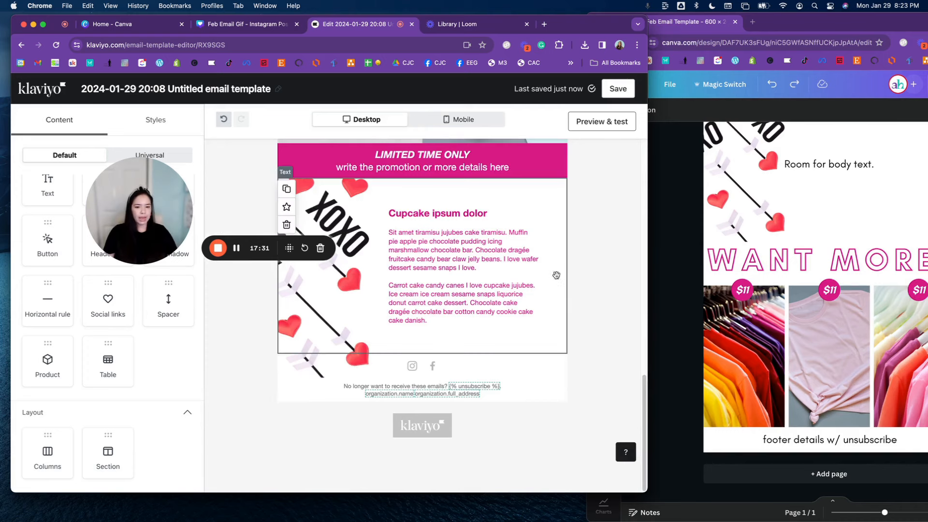
Add an empty section between the XOXO text and the unsubscribe text, and move the social links below it.
left_click_drag(128, 199, 205, 189)
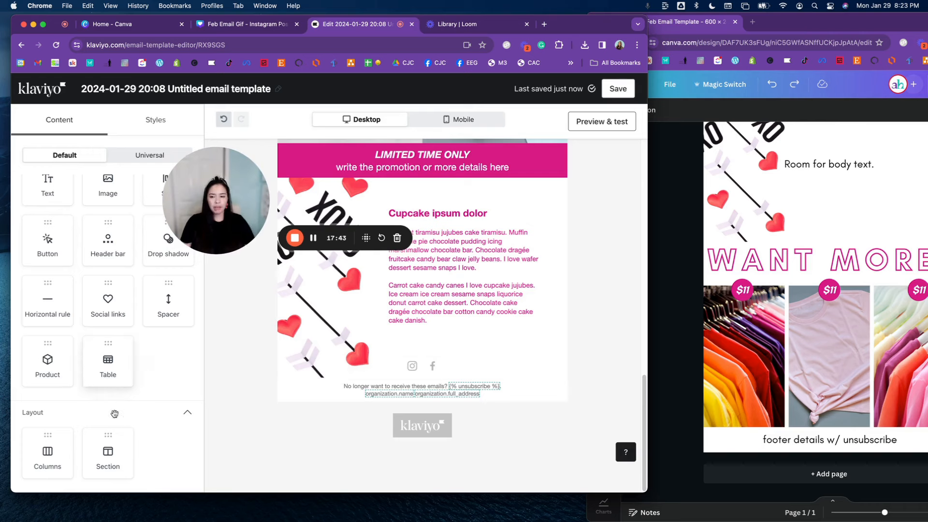
left_click_drag(110, 463, 339, 370)
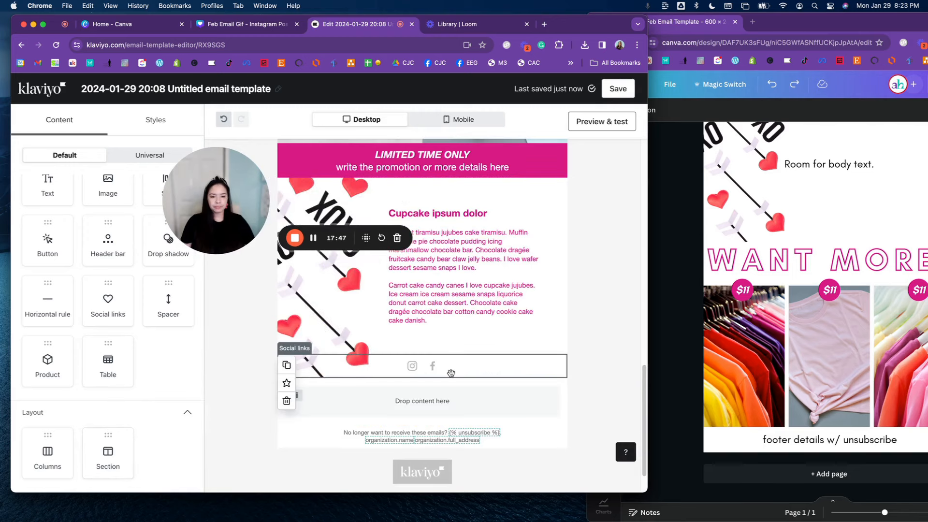
left_click_drag(410, 367, 409, 405)
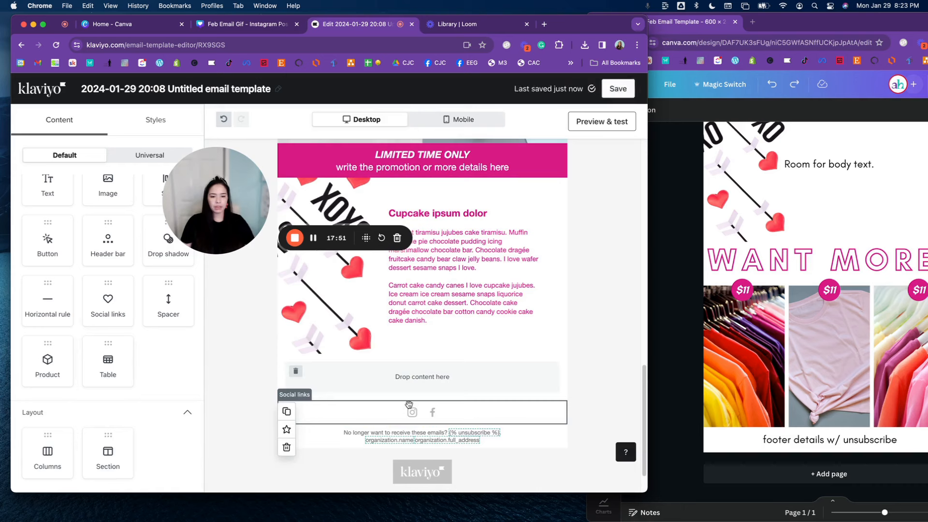
scroll(389, 377, "down", 2)
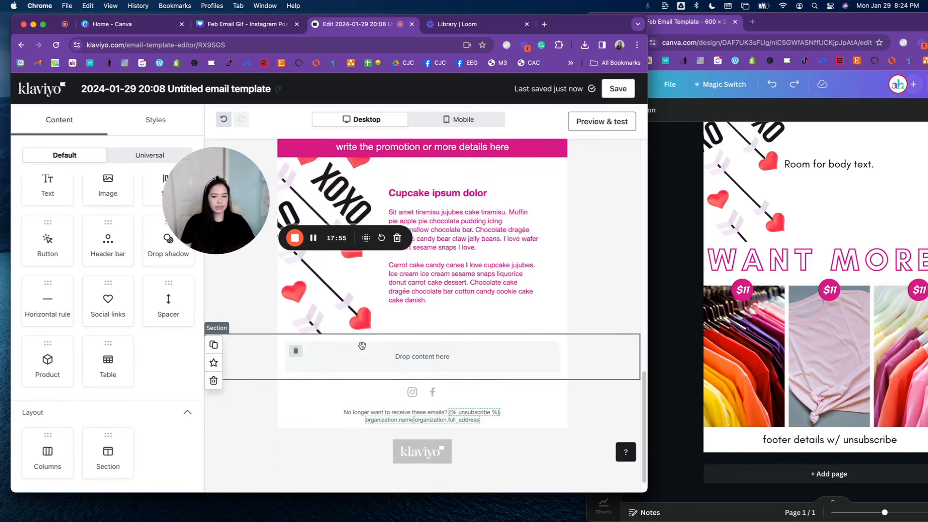
Add an image block to the empty section using "Feb Email Template (1)" from the image library.
left_click_drag(102, 187, 351, 364)
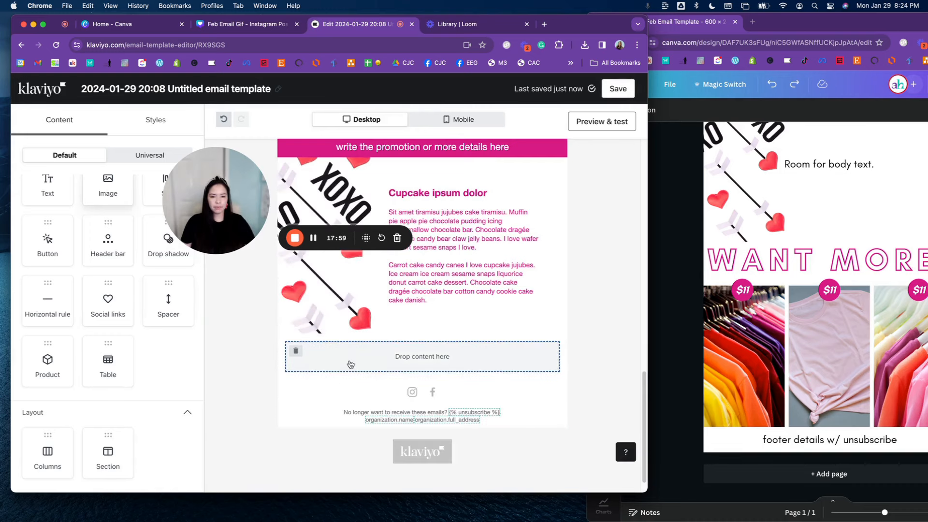
left_click(118, 289)
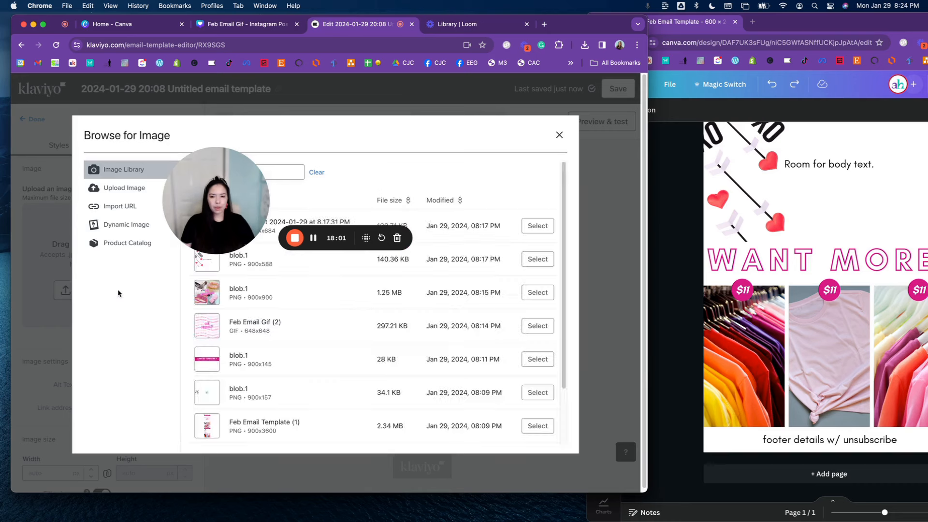
left_click_drag(213, 201, 86, 337)
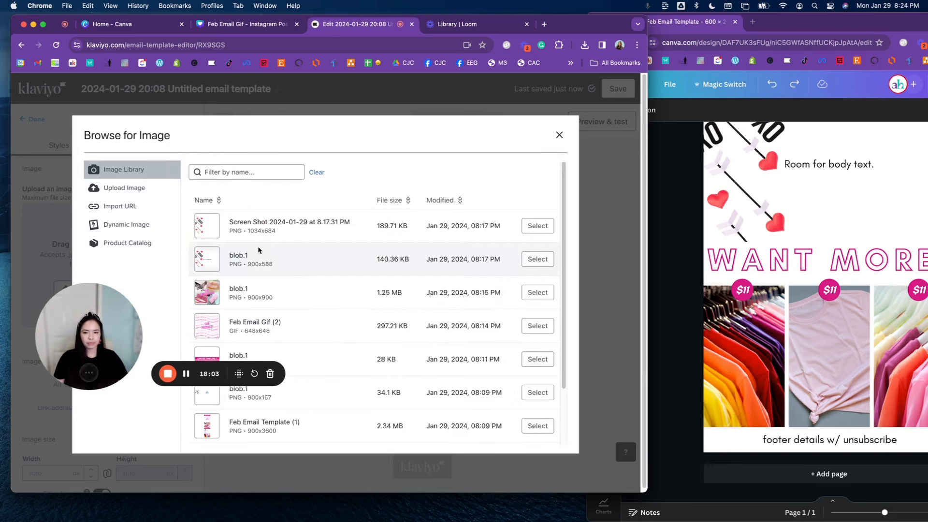
scroll(353, 292, "down", 3)
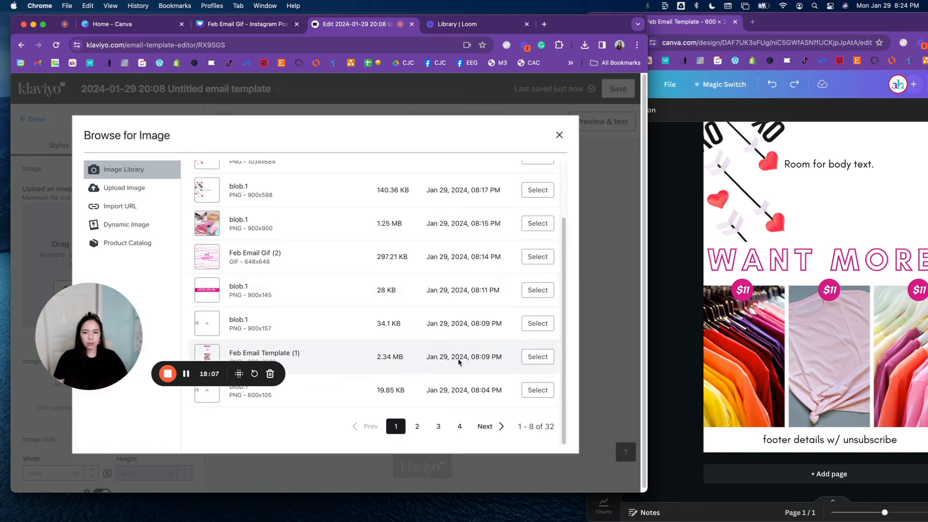
left_click(538, 357)
scroll(237, 225, "down", 4)
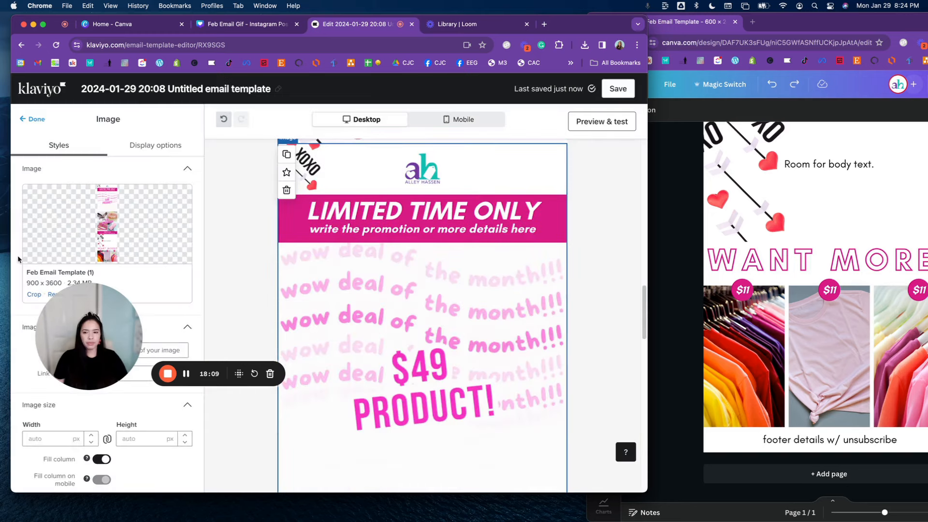
Crop away the upper part of the template image down to just above the "WANT MORE?" heading.
left_click(33, 294)
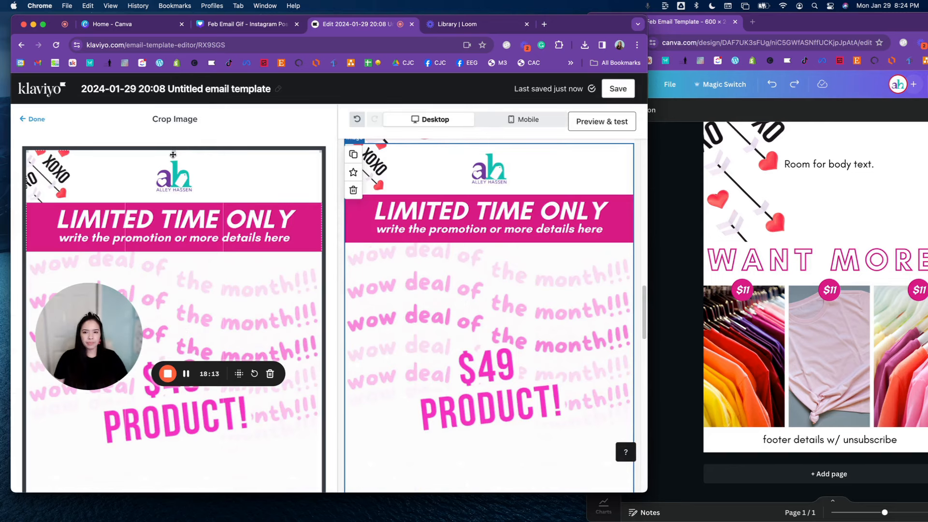
left_click_drag(173, 152, 200, 471)
scroll(304, 254, "down", 10)
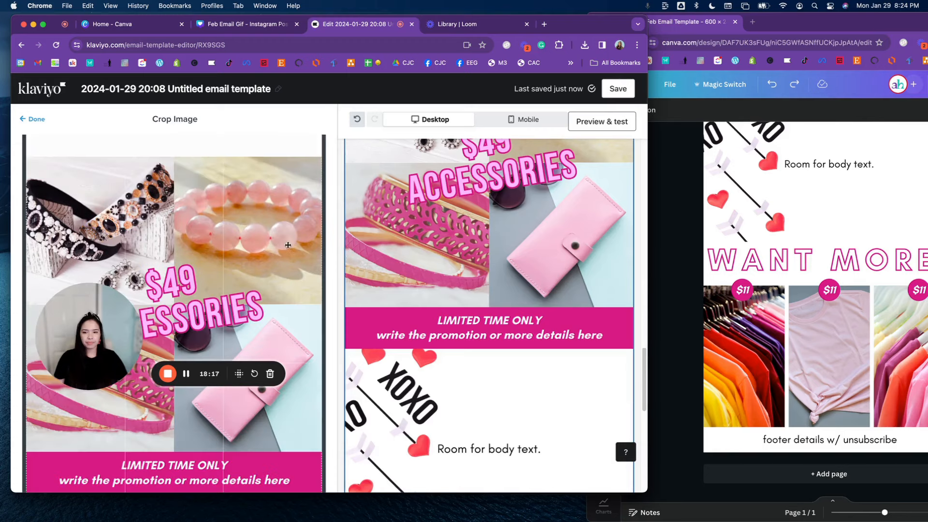
scroll(176, 157, "up", 4)
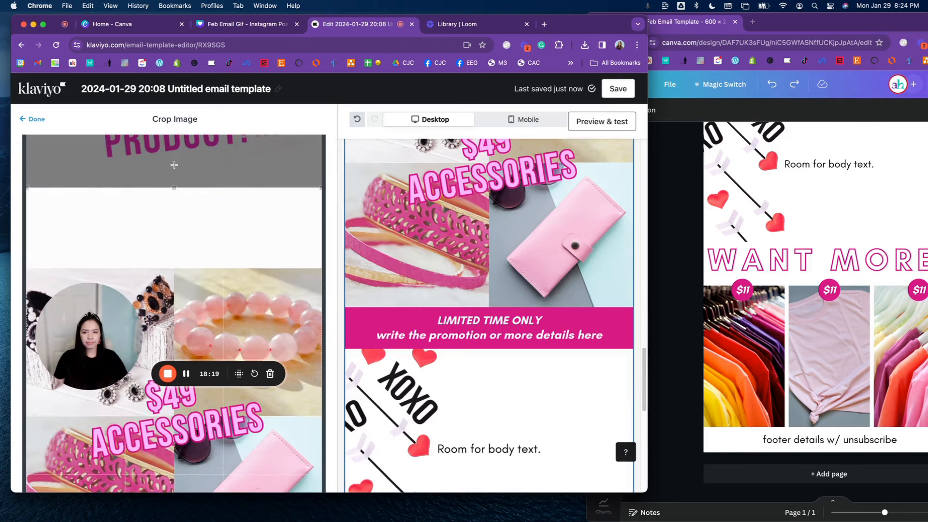
left_click_drag(173, 186, 173, 345)
left_click_drag(172, 195, 173, 472)
scroll(176, 339, "down", 8)
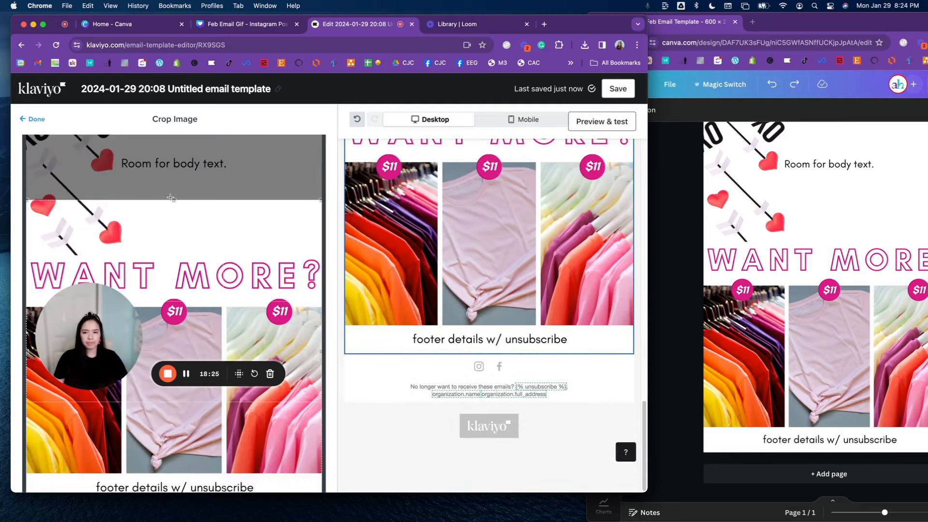
left_click_drag(173, 200, 174, 453)
scroll(193, 297, "down", 6)
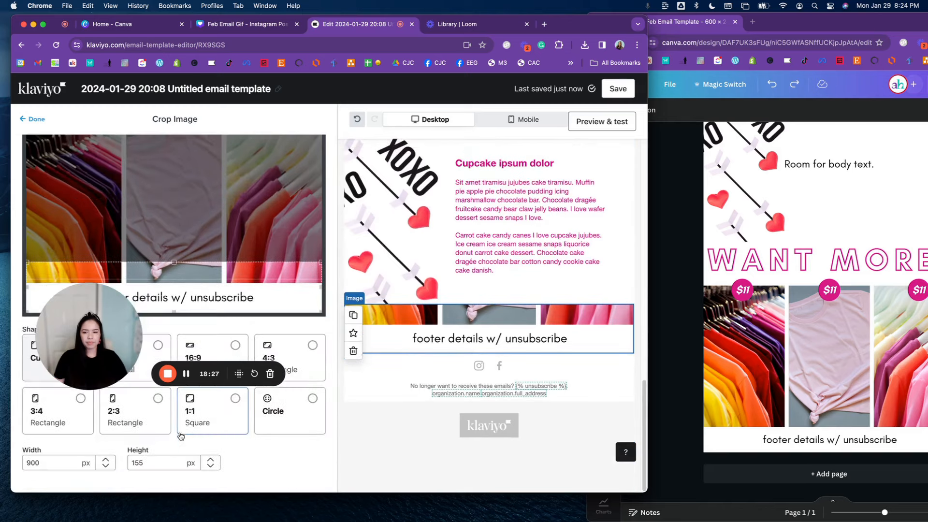
scroll(193, 296, "up", 5)
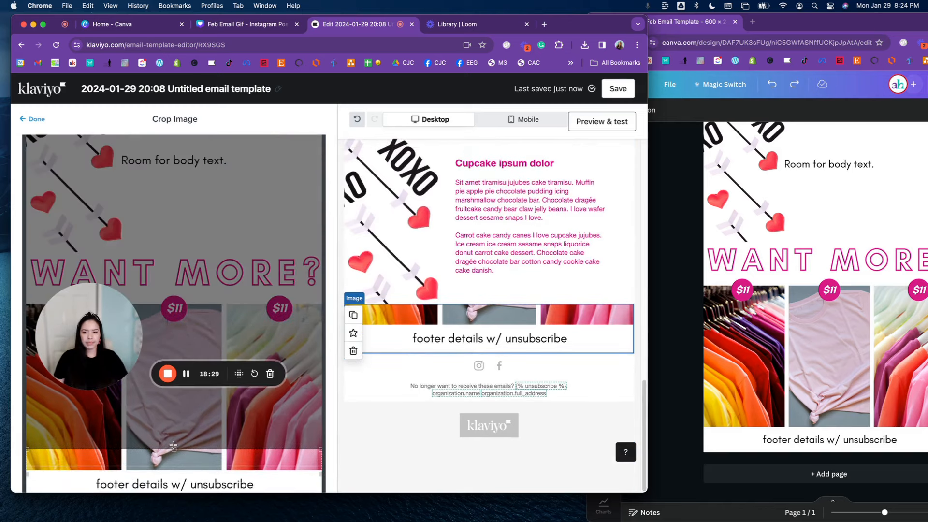
left_click_drag(175, 449, 174, 252)
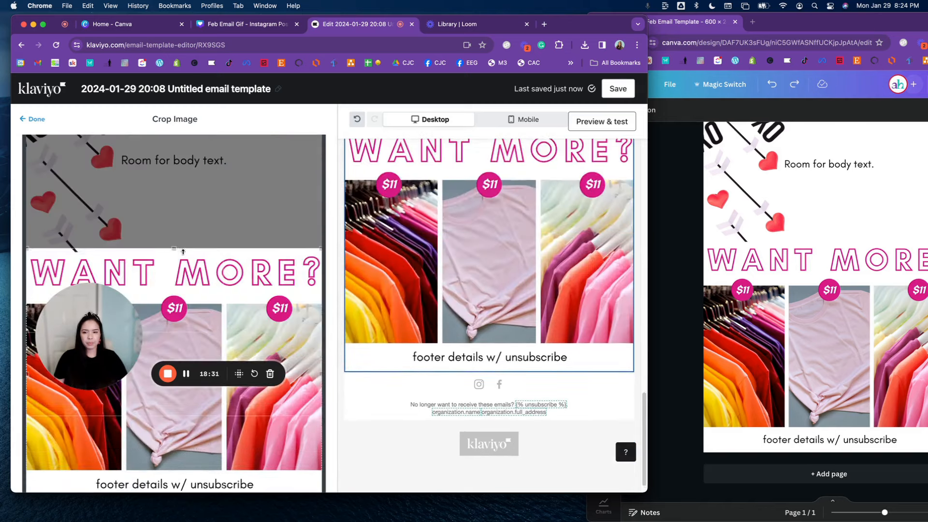
Crop off everything below the "WANT MORE?" heading and finish the crop.
scroll(188, 443, "down", 2)
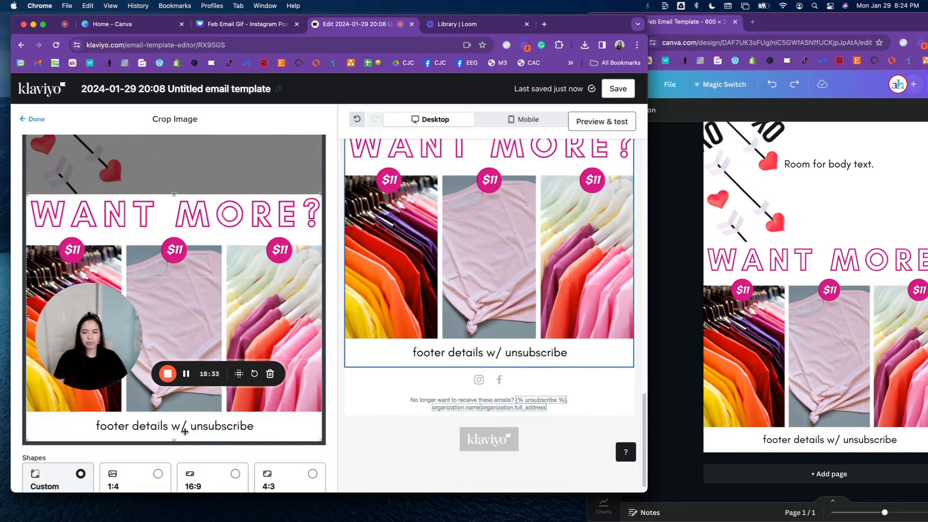
left_click_drag(175, 438, 209, 232)
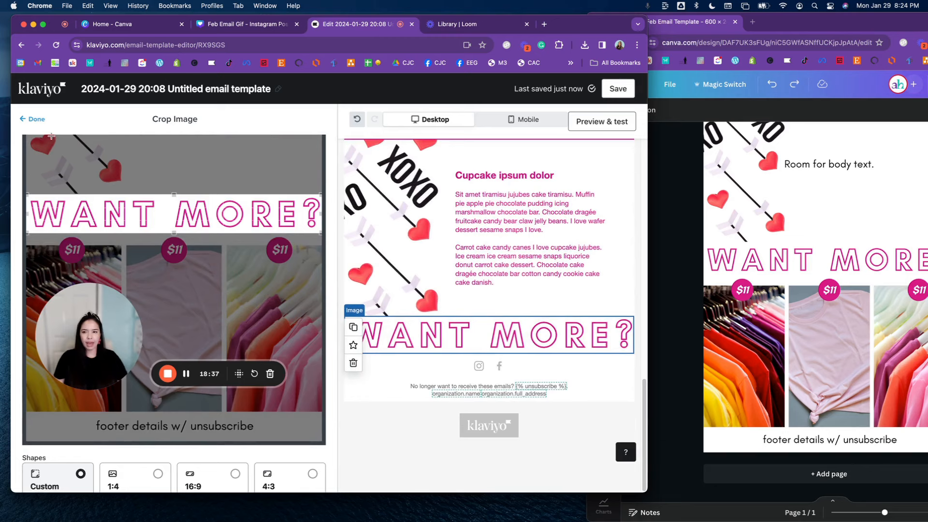
left_click(32, 121)
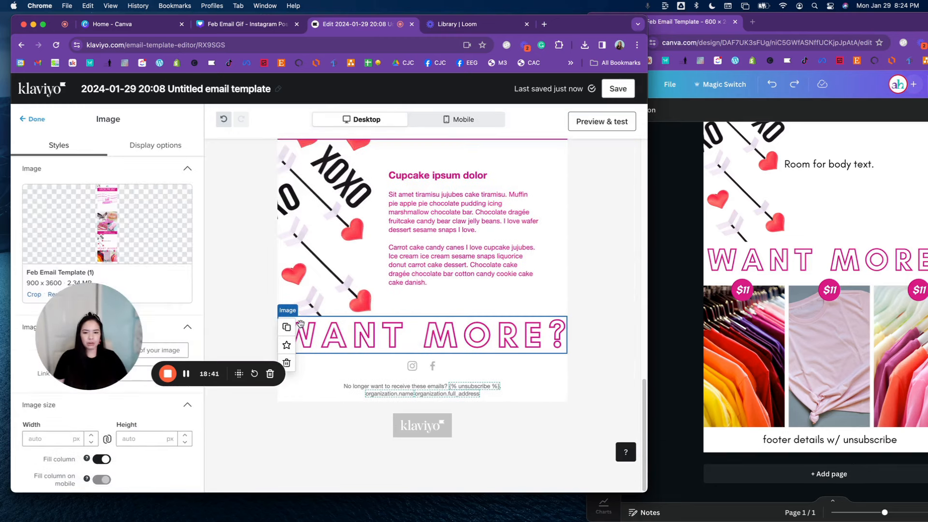
Duplicate the "WANT MORE?" image block and shift the copy's crop area down to start at the $11 product photos.
left_click(282, 330)
scroll(64, 190, "down", 4)
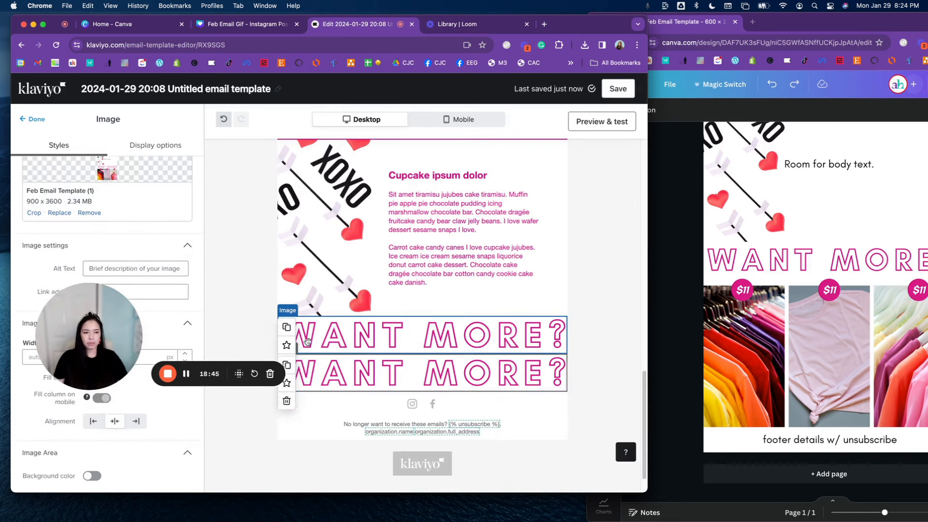
left_click(33, 213)
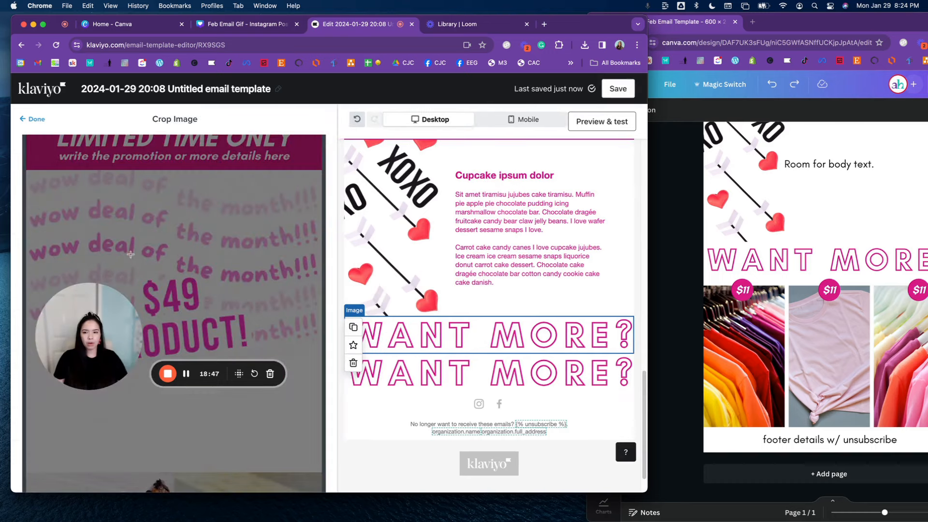
scroll(265, 290, "down", 10)
scroll(265, 290, "up", 4)
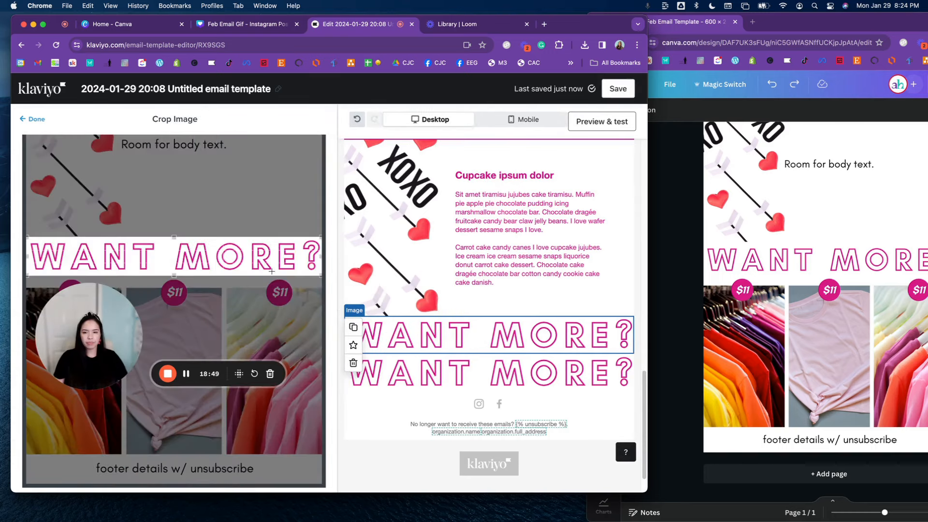
left_click_drag(270, 249, 270, 293)
Extend the crop to the lower edge of the product photos, about 900 × 534 px, and finish the crop.
scroll(270, 293, "down", 4)
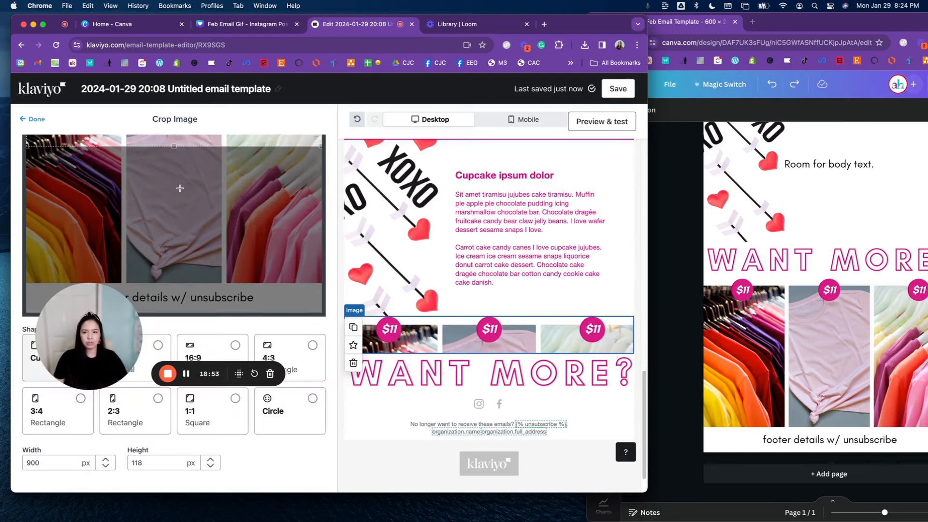
left_click_drag(174, 147, 171, 284)
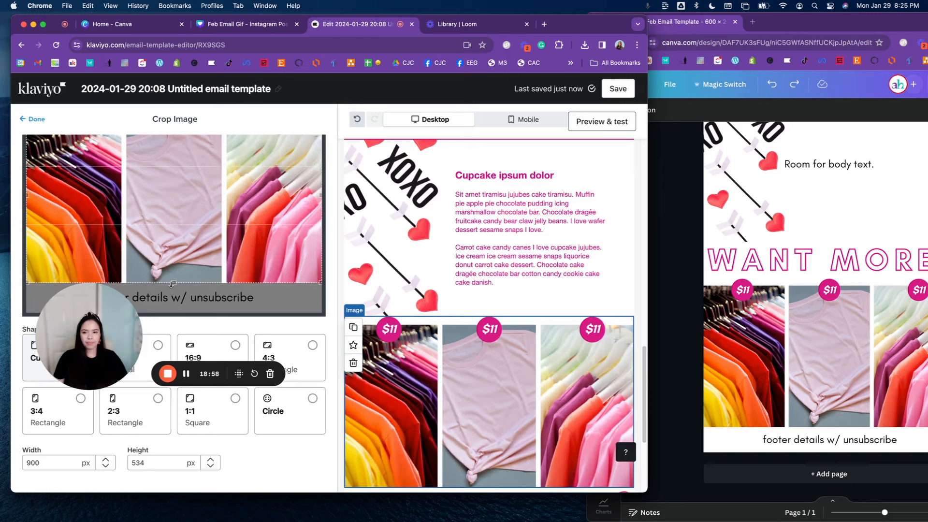
left_click(36, 119)
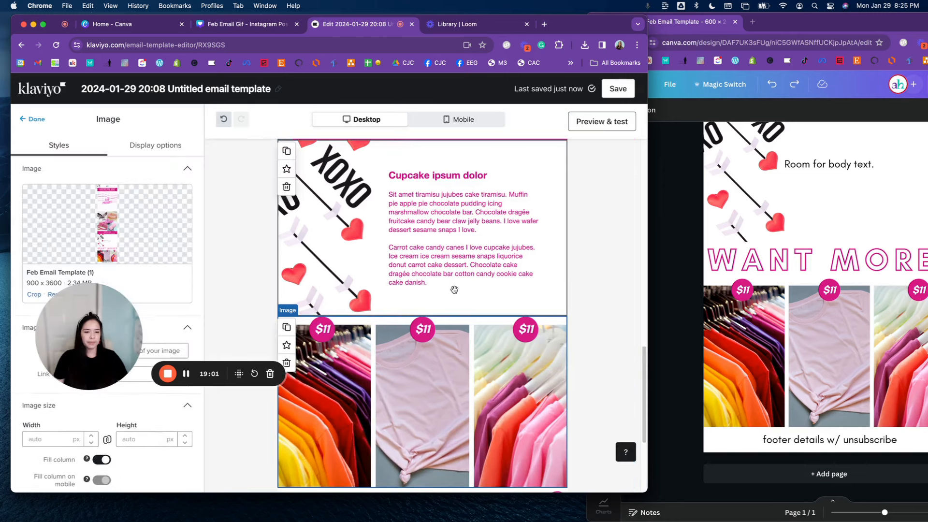
Move the "WANT MORE?" heading image above the product photos image within the section.
scroll(454, 289, "down", 3)
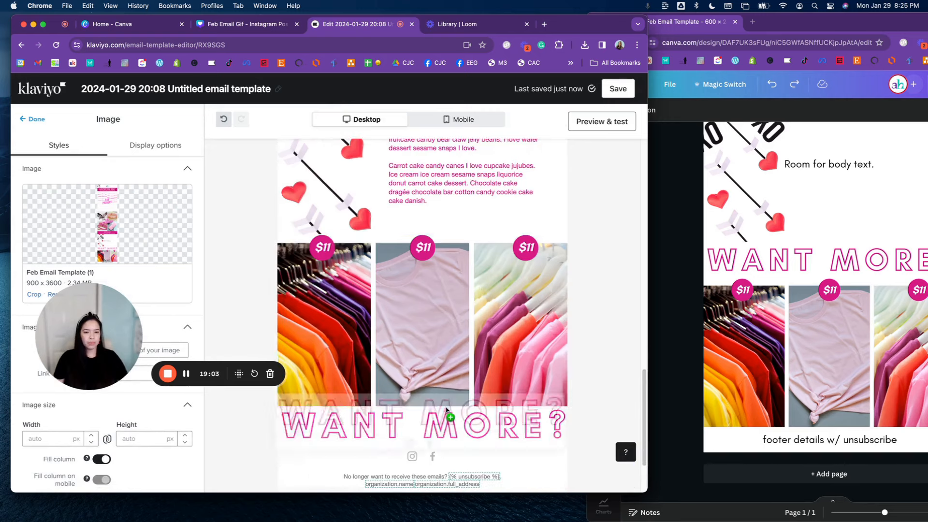
left_click_drag(445, 416, 449, 280)
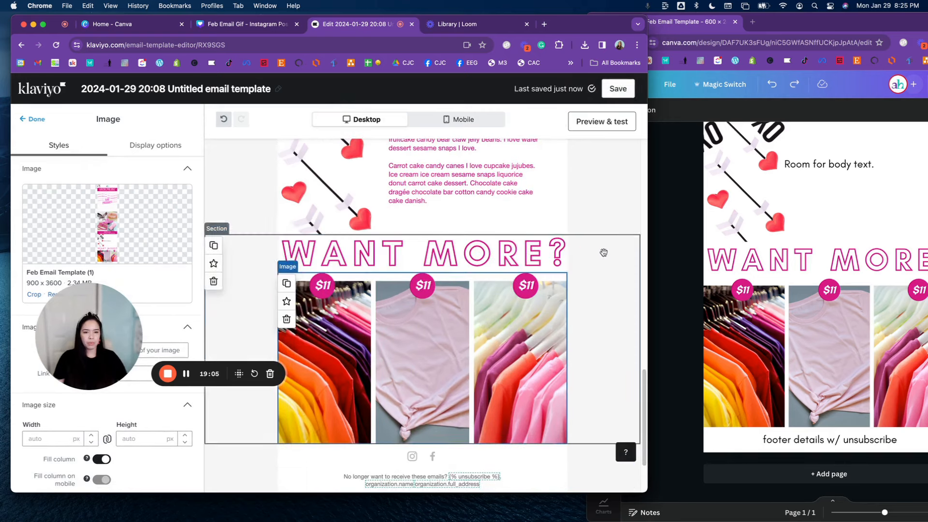
left_click(604, 251)
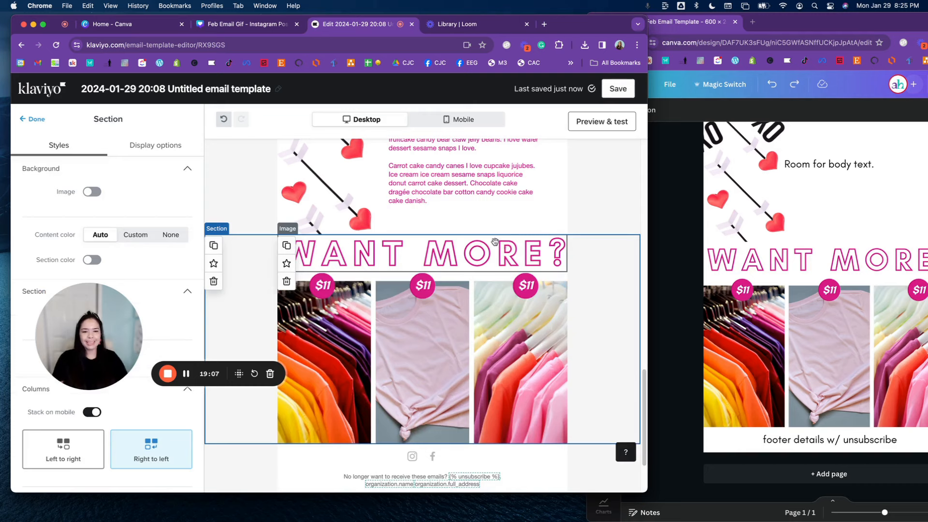
Review the email's layout from the social links and unsubscribe footer up to the header logo.
scroll(435, 352, "down", 3)
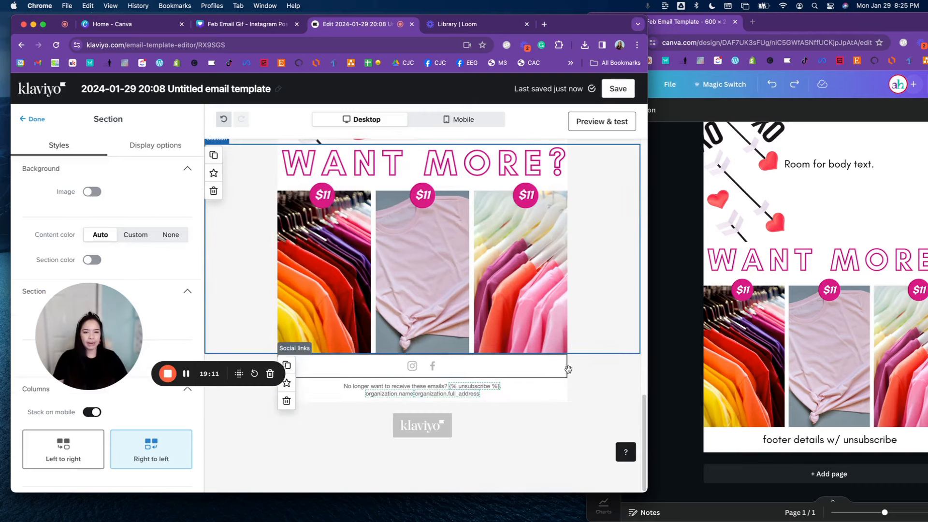
left_click(532, 280)
scroll(532, 280, "up", 3)
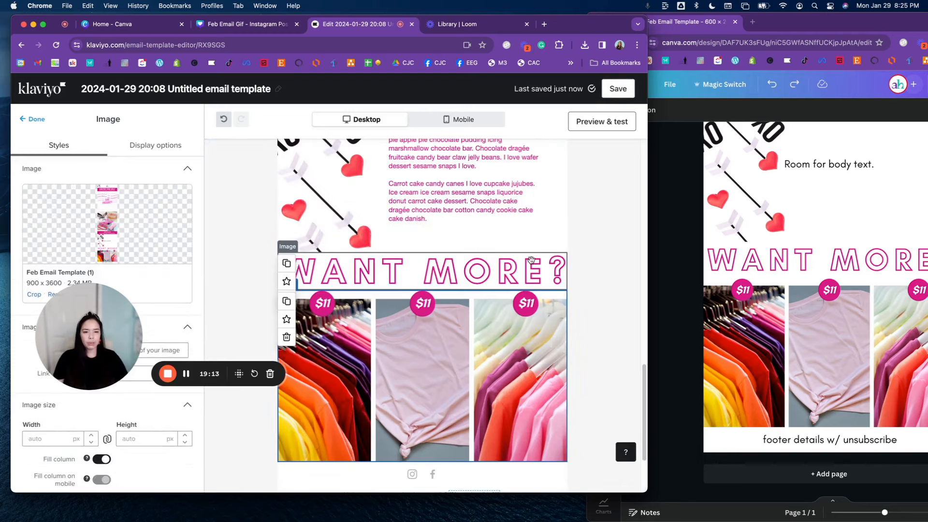
left_click(524, 215)
scroll(525, 218, "up", 6)
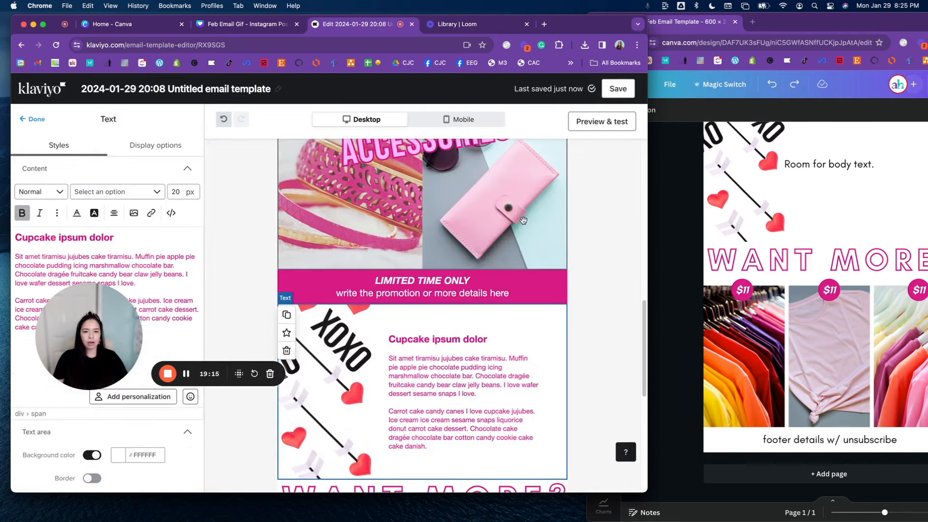
left_click(510, 243)
scroll(510, 243, "up", 12)
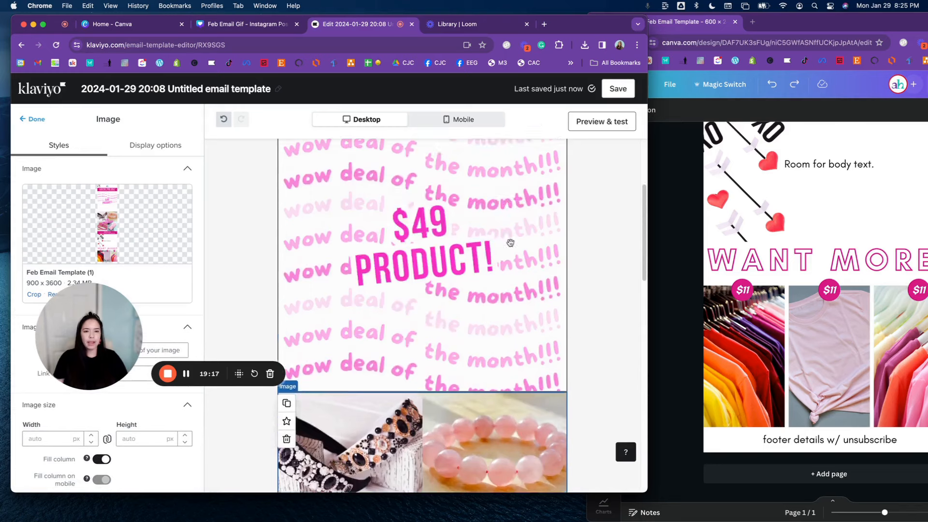
left_click(511, 242)
scroll(513, 237, "up", 4)
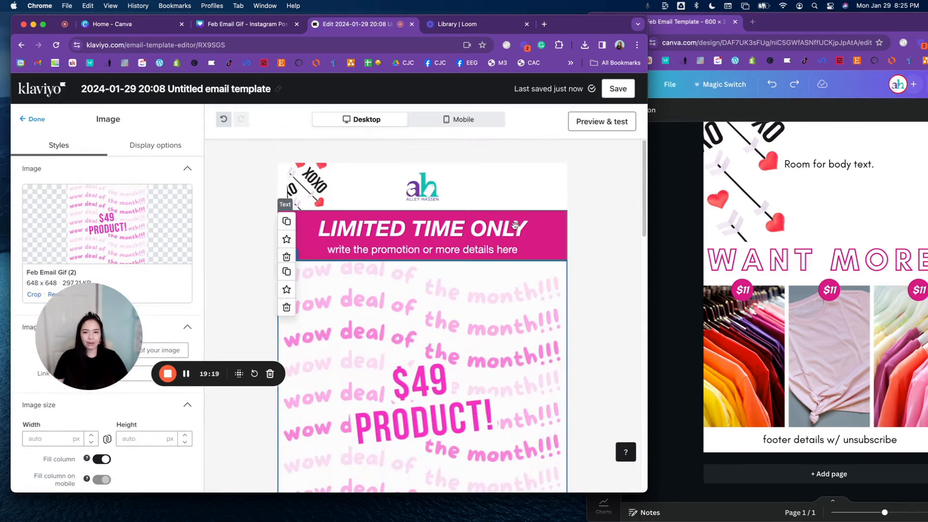
left_click(365, 193)
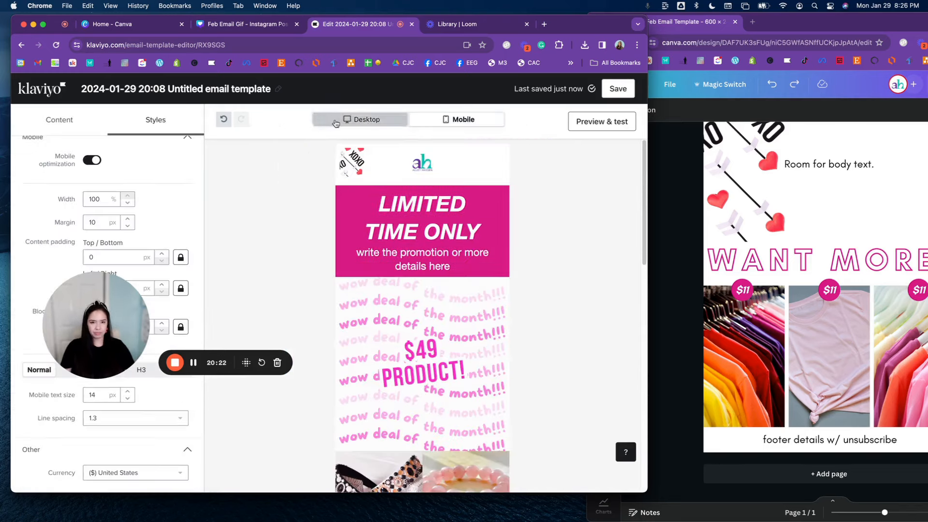
Switch the email to the desktop view and review it from header to footer and back.
left_click(336, 123)
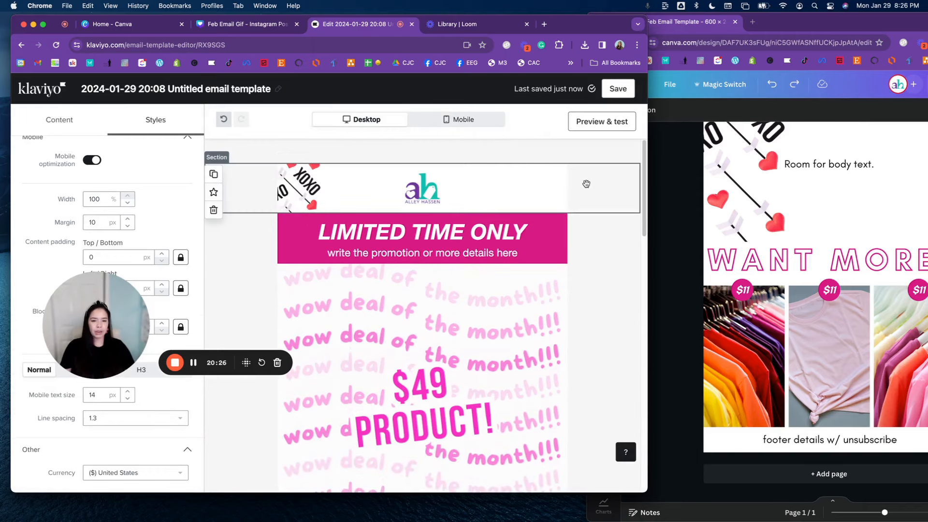
scroll(490, 240, "down", 6)
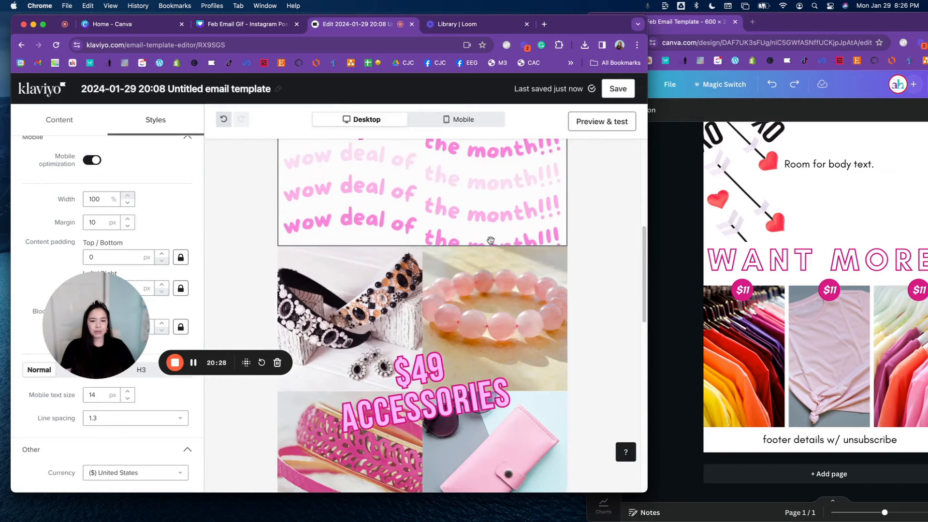
scroll(490, 240, "down", 10)
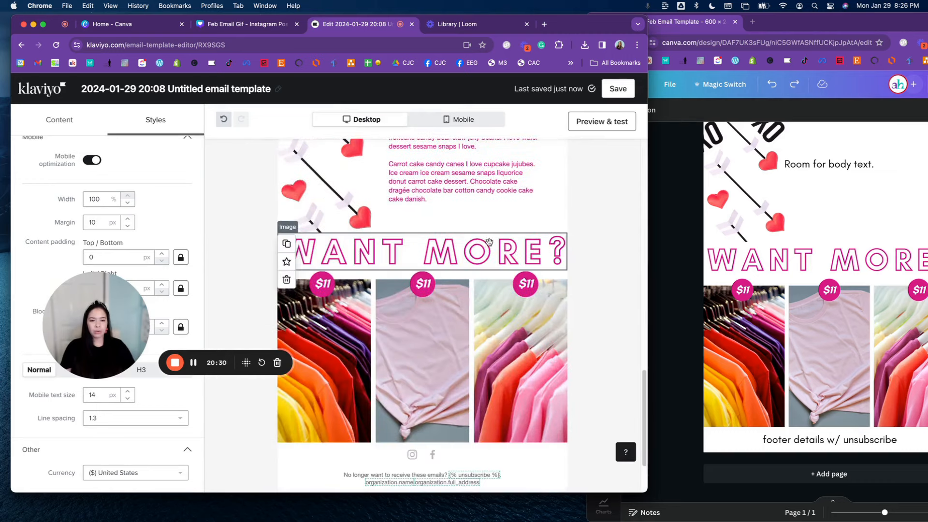
scroll(489, 242, "down", 2)
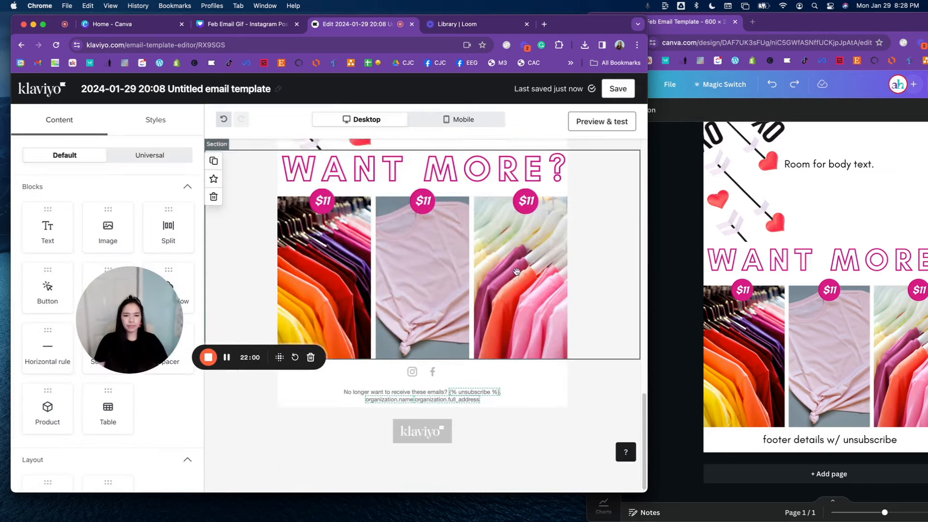
scroll(536, 277, "up", 10)
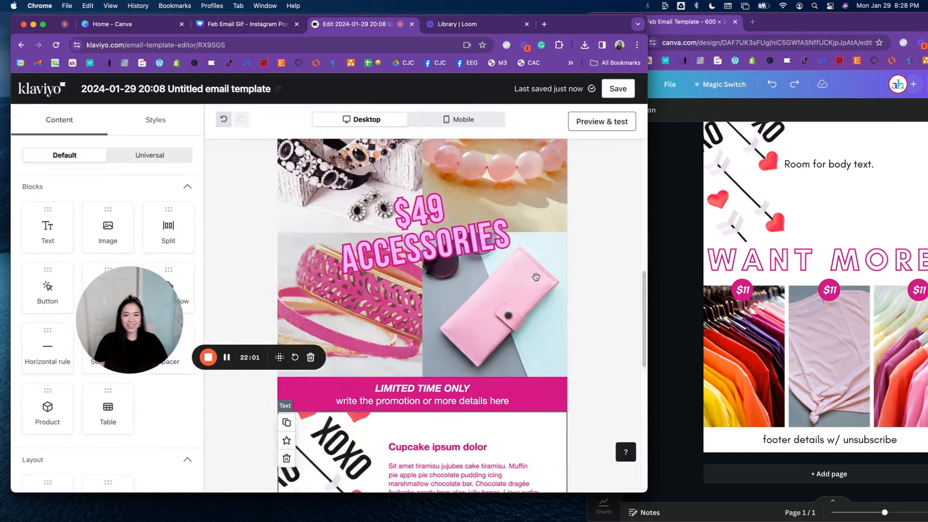
scroll(536, 277, "up", 8)
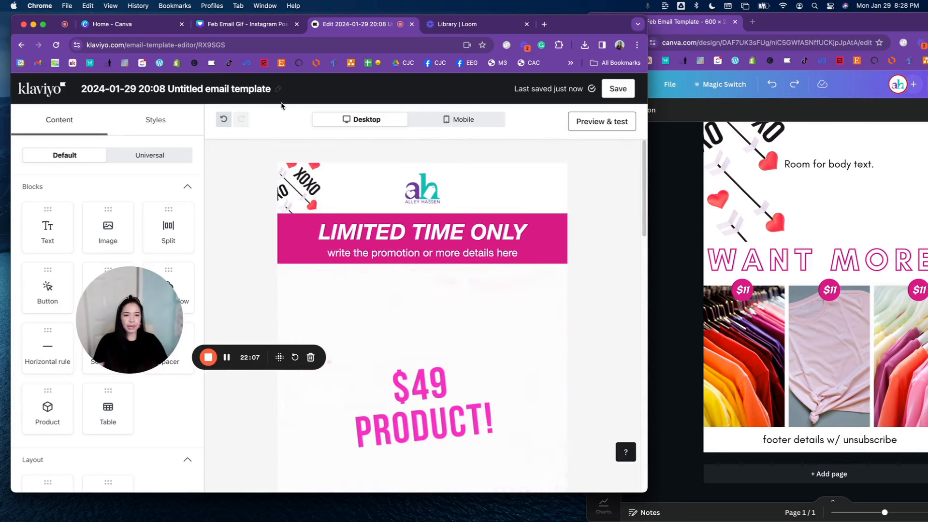
Rename the email template as "February" and save it.
left_click(230, 90)
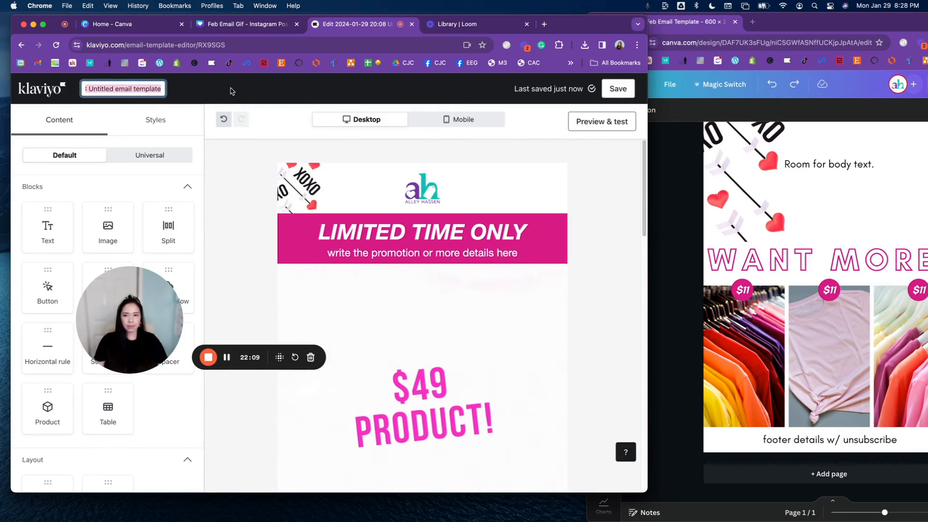
type("February")
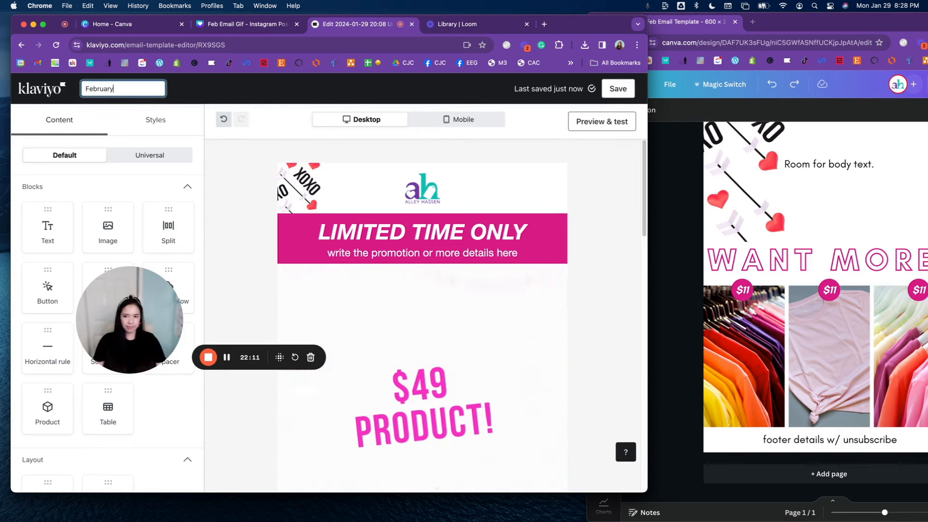
key("Return")
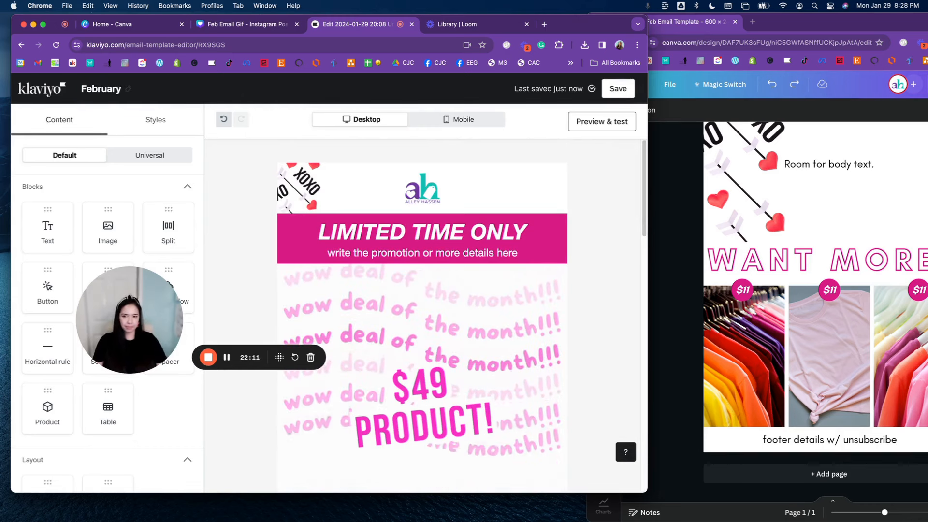
left_click(624, 99)
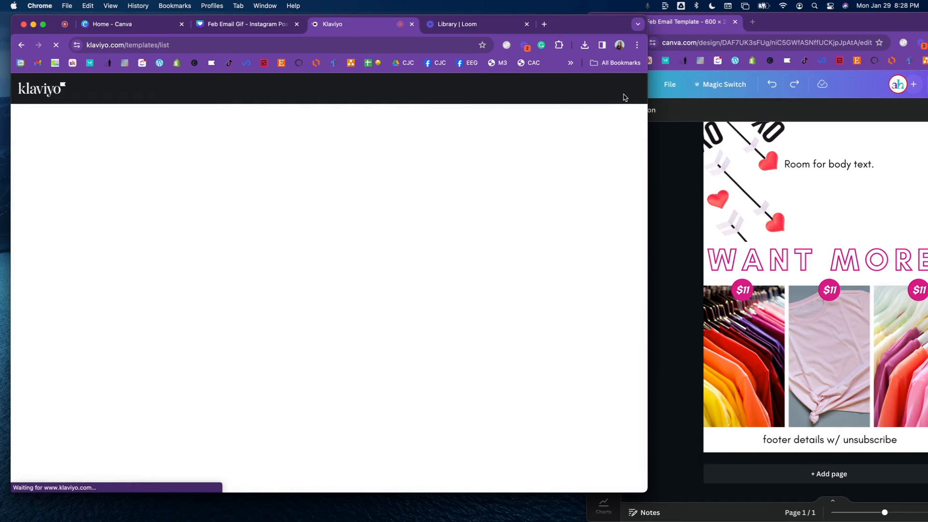